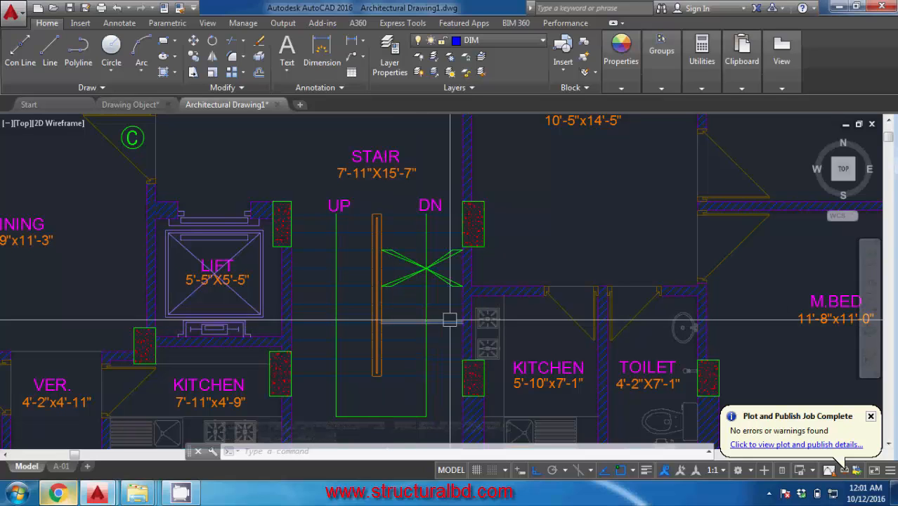
# Window-select the stair, kitchen and toilet area of the typical floor plan, including only fully enclosed objects, and clear the selection.
pyautogui.moveTo(341, 295); pyautogui.dragTo(341, 300, button='middle')
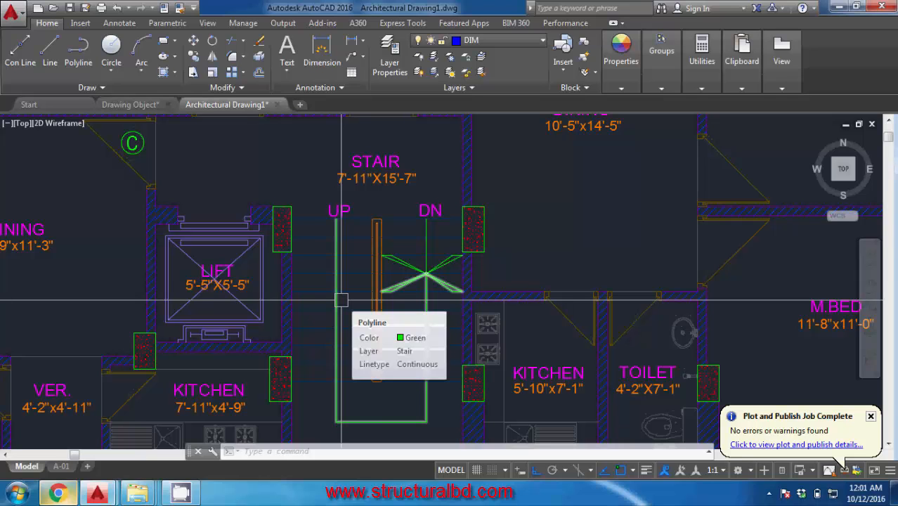
pyautogui.moveTo(338, 297); pyautogui.dragTo(364, 326, button='middle')
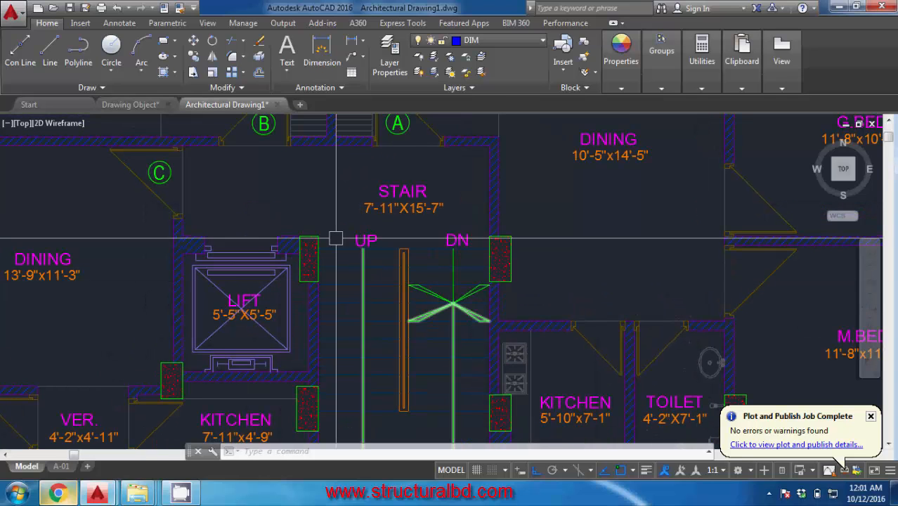
pyautogui.moveTo(335, 239); pyautogui.dragTo(385, 242, button='middle')
pyautogui.scroll(-3, 382, 267)
pyautogui.scroll(2, 372, 234)
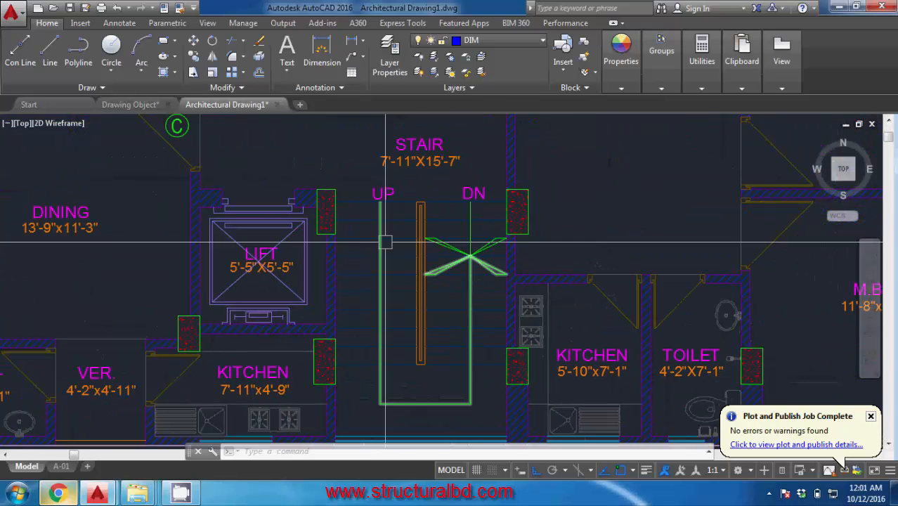
pyautogui.scroll(-2, 304, 196)
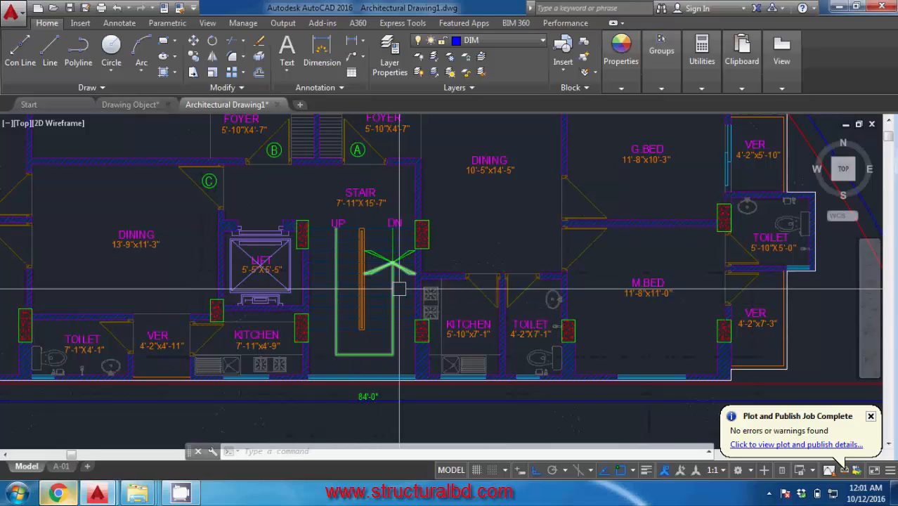
pyautogui.click(280, 196)
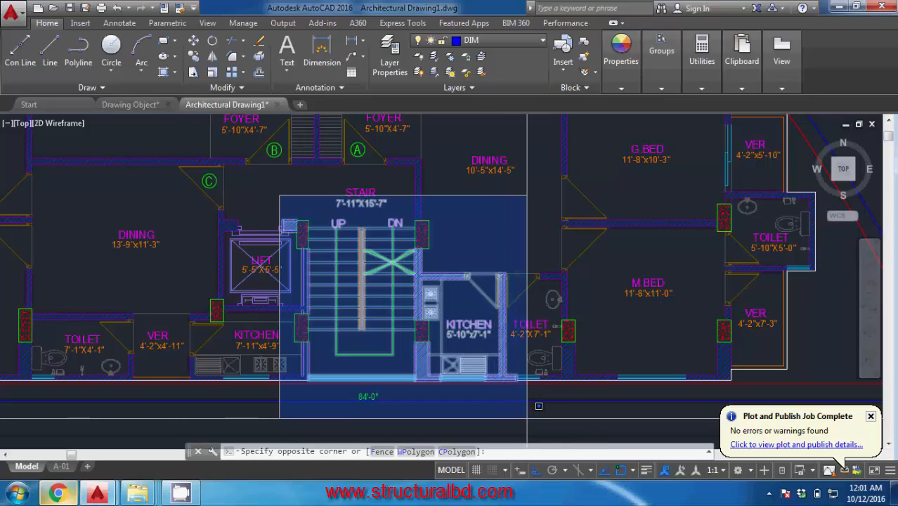
pyautogui.click(593, 423)
pyautogui.moveTo(450, 344); pyautogui.dragTo(442, 305, button='middle')
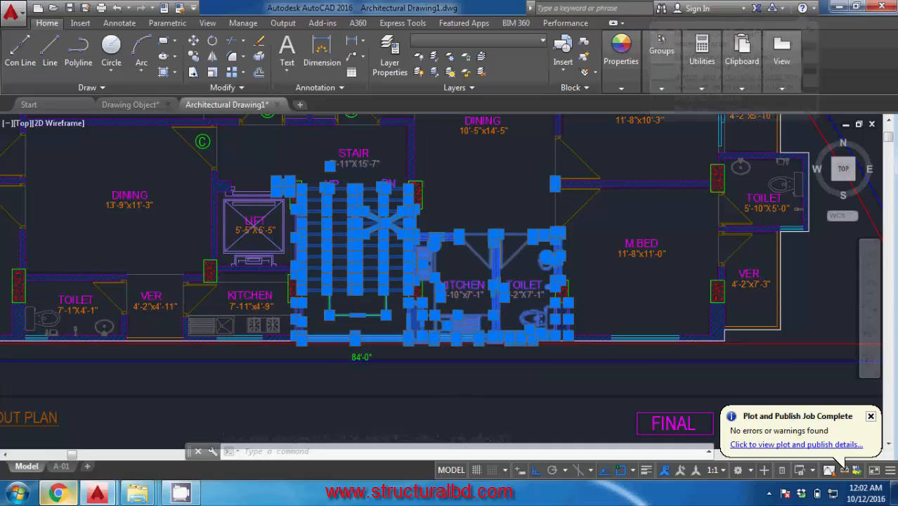
pyautogui.press('Escape')
# Crossing-select everything touching the area around the stair, lift, kitchens and toilet, and clear the selection.
pyautogui.scroll(-2, 473, 371)
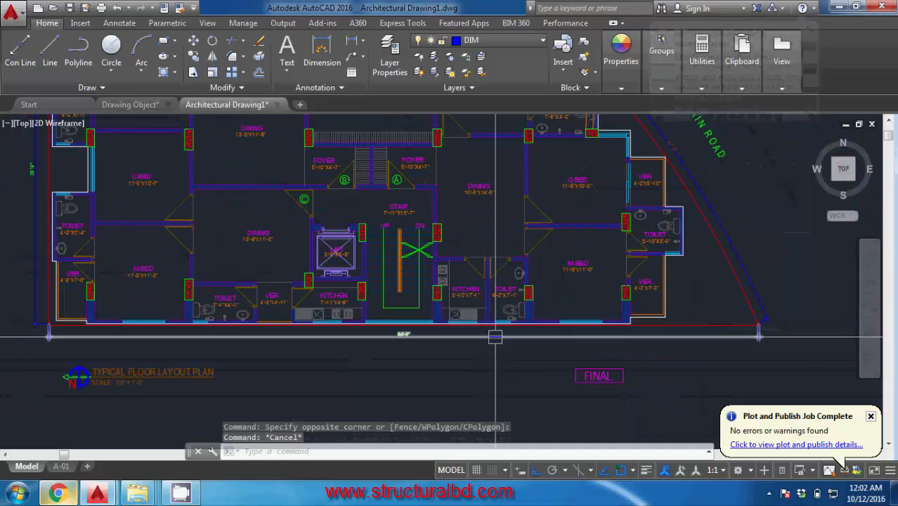
pyautogui.click(535, 383)
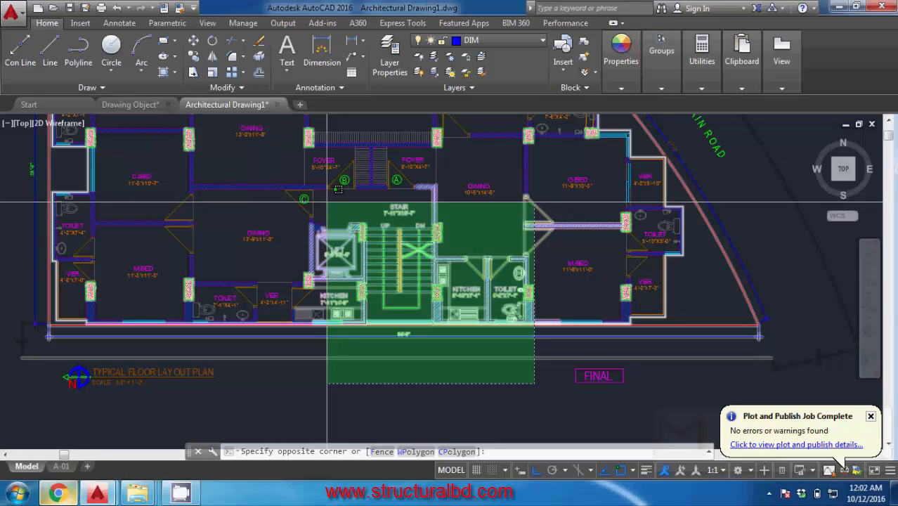
pyautogui.scroll(3, 303, 197)
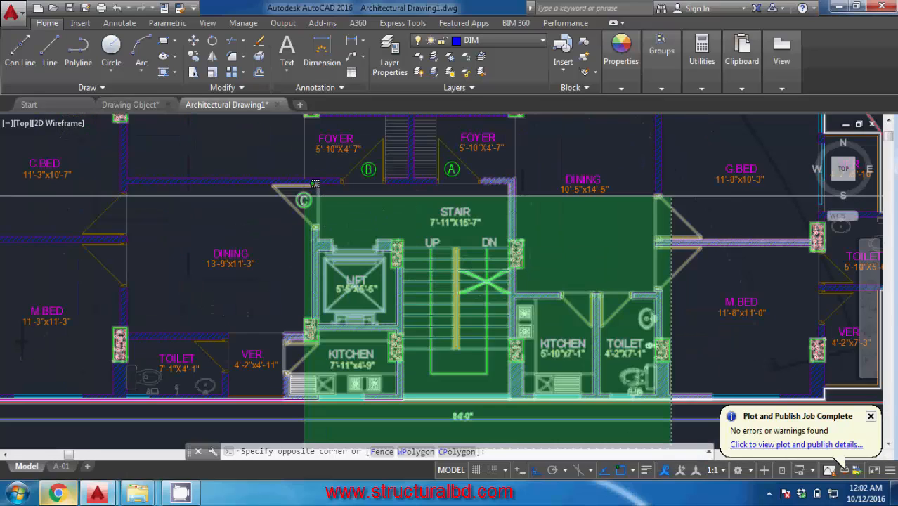
pyautogui.scroll(-3, 304, 196)
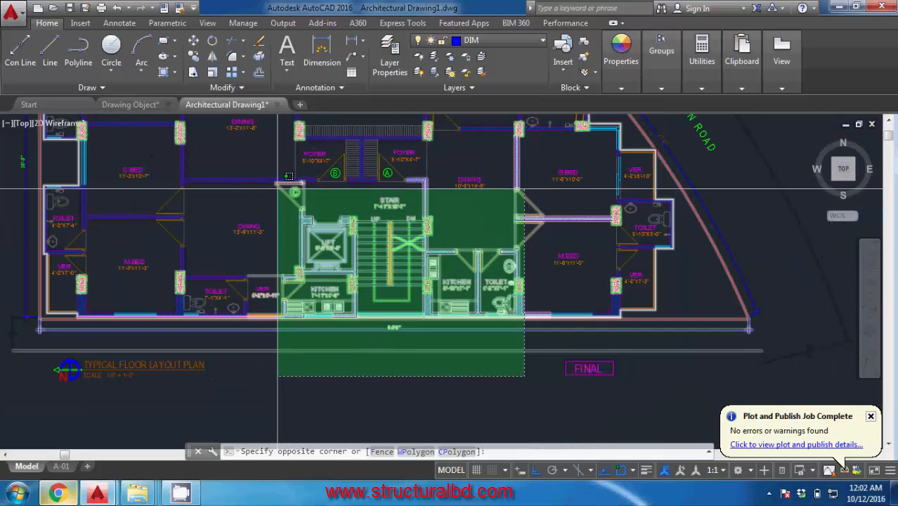
pyautogui.click(277, 188)
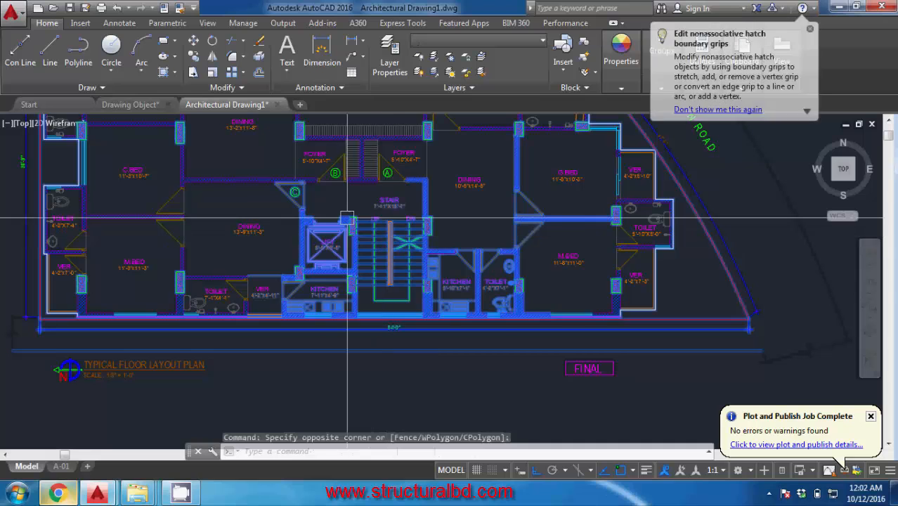
pyautogui.moveTo(348, 218)
pyautogui.mouseDown(button='middle')
pyautogui.moveTo(375, 266)
pyautogui.moveTo(400, 242)
pyautogui.mouseUp(button='middle')
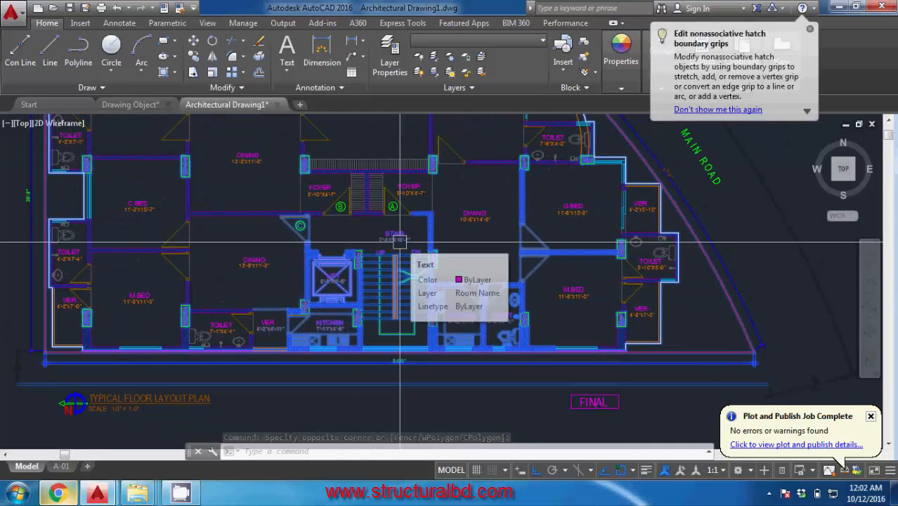
pyautogui.press('Escape')
# Start a Move and choose its objects with a three-point Fence running down through the stair and up across the kitchen into the dining room.
pyautogui.moveTo(339, 250); pyautogui.dragTo(385, 260, button='middle')
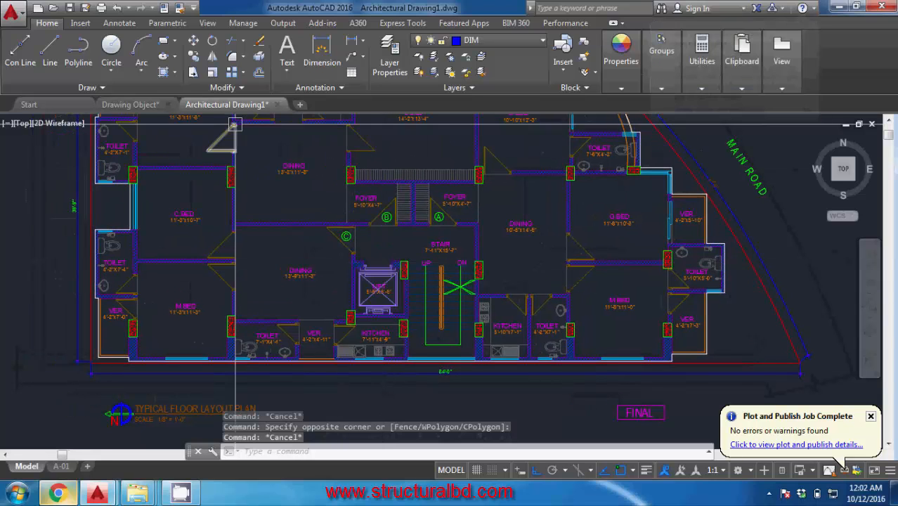
pyautogui.click(193, 41)
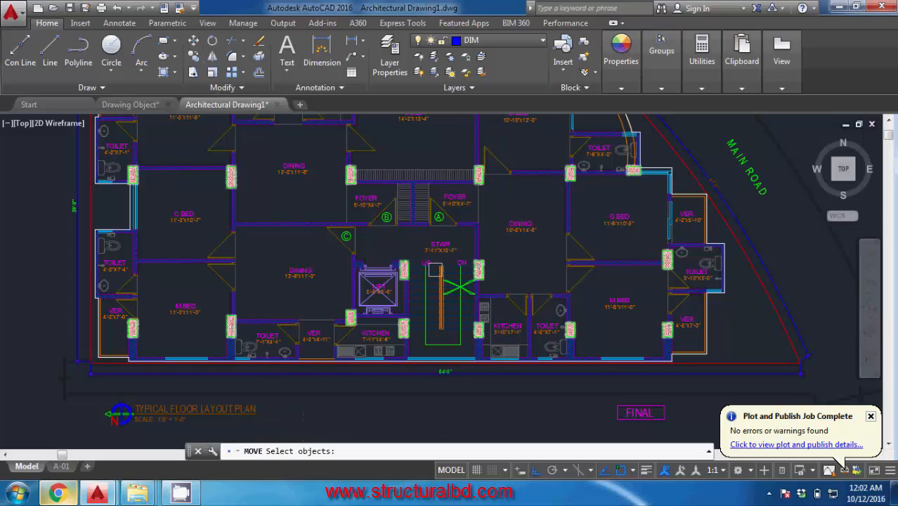
pyautogui.moveTo(404, 253); pyautogui.dragTo(387, 254, button='middle')
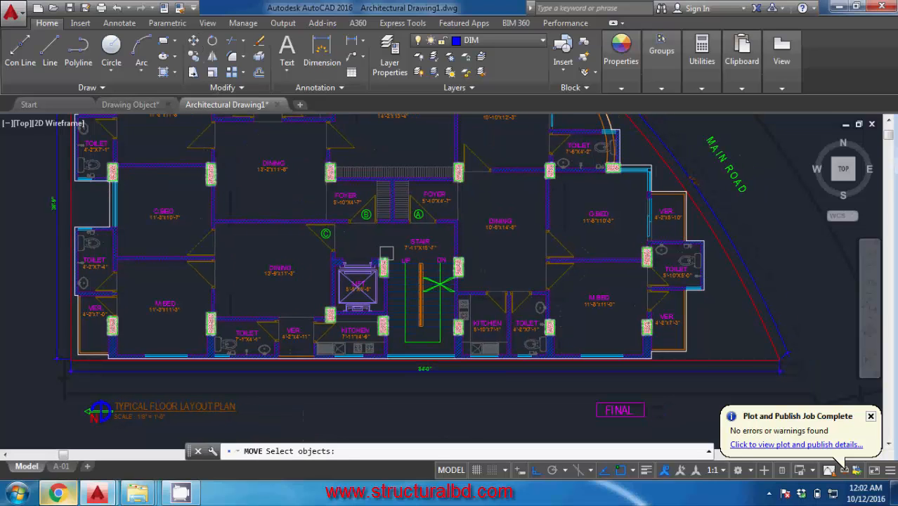
pyautogui.write('f')
pyautogui.press('Return')
pyautogui.scroll(2, 390, 250)
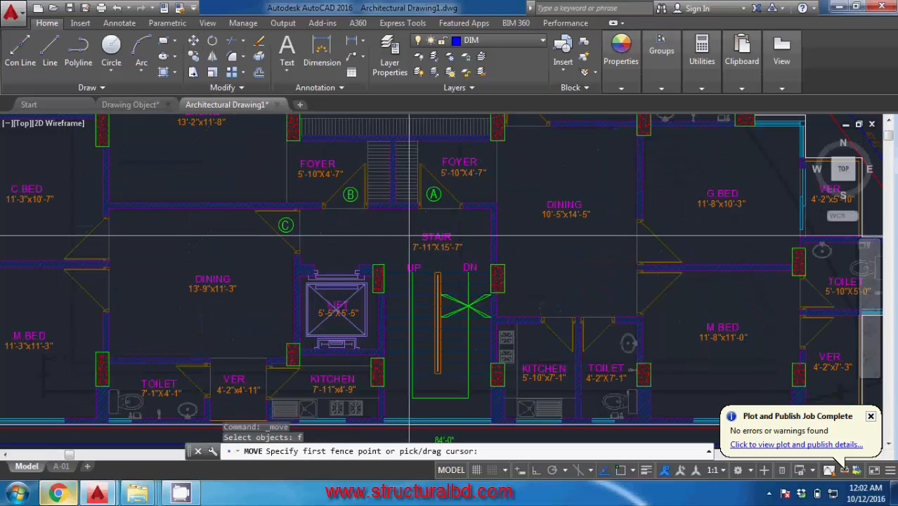
pyautogui.click(401, 281)
pyautogui.moveTo(400, 281); pyautogui.dragTo(369, 183, button='middle')
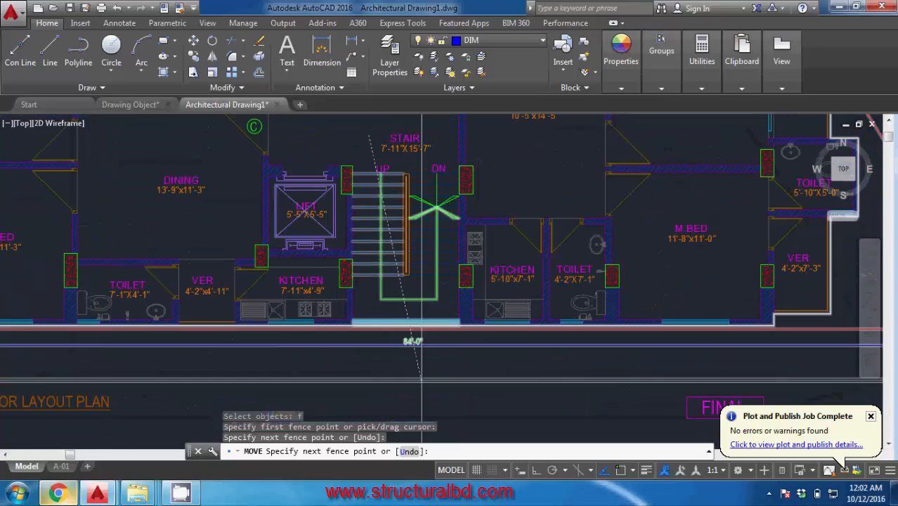
pyautogui.click(384, 379)
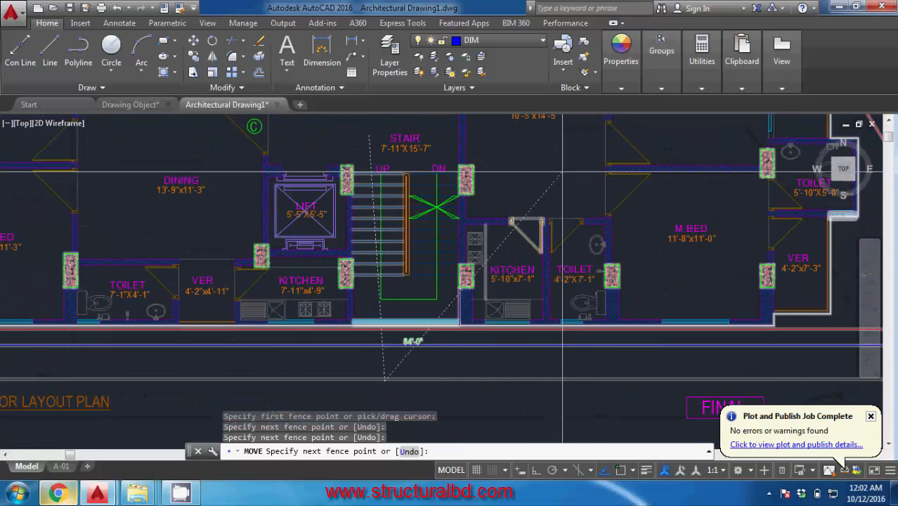
pyautogui.moveTo(571, 176); pyautogui.dragTo(535, 218, button='middle')
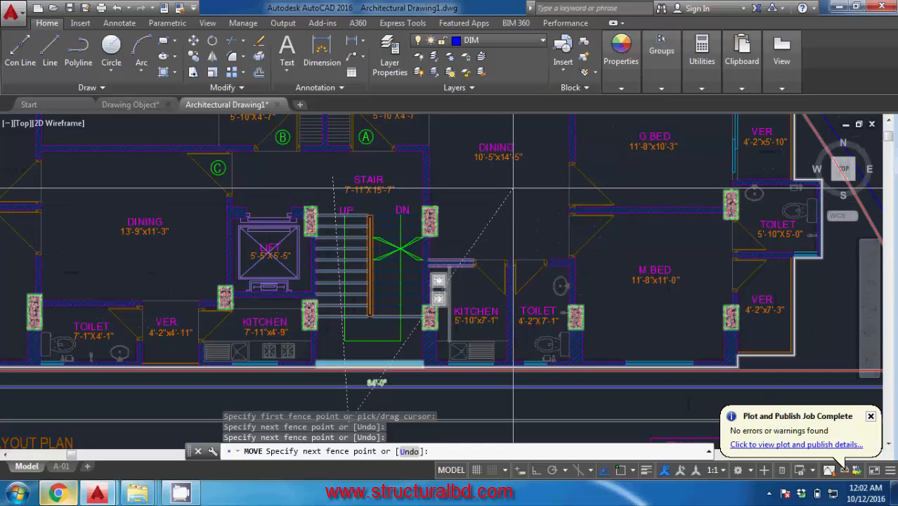
pyautogui.click(514, 187)
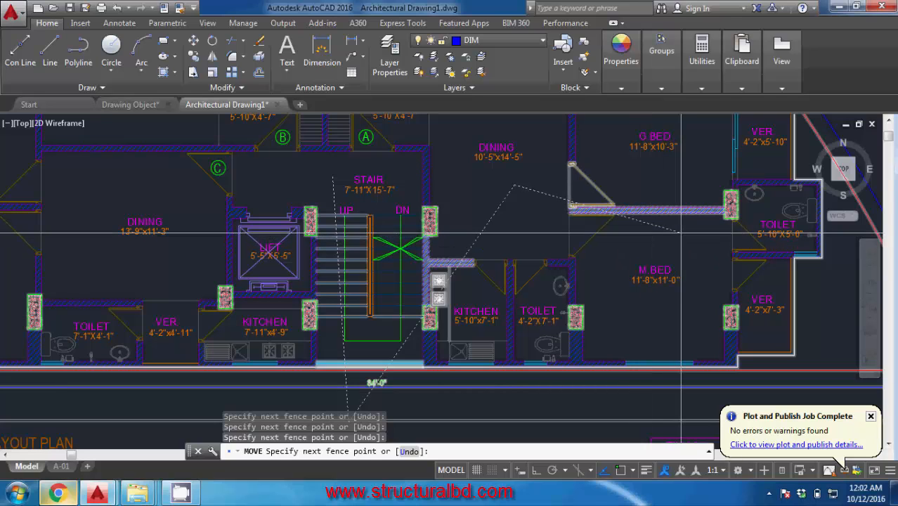
pyautogui.press('Return')
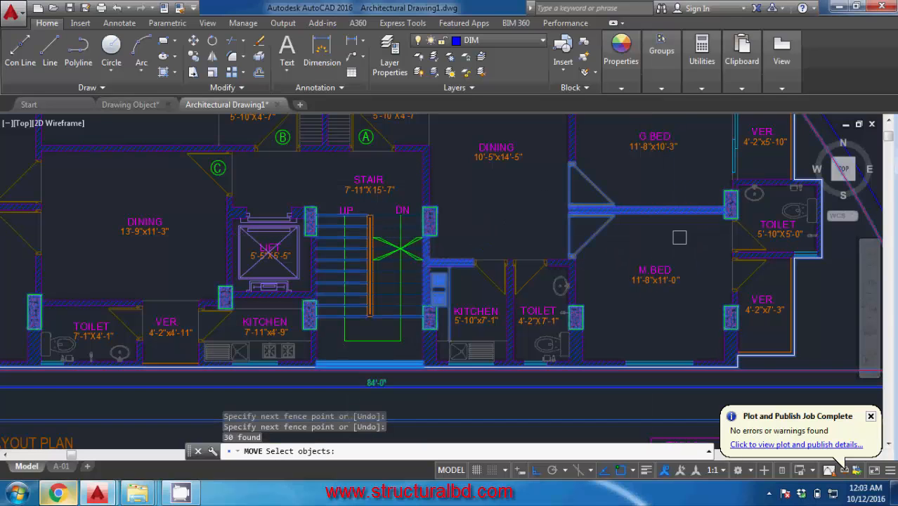
pyautogui.scroll(-2, 502, 228)
pyautogui.press('Return')
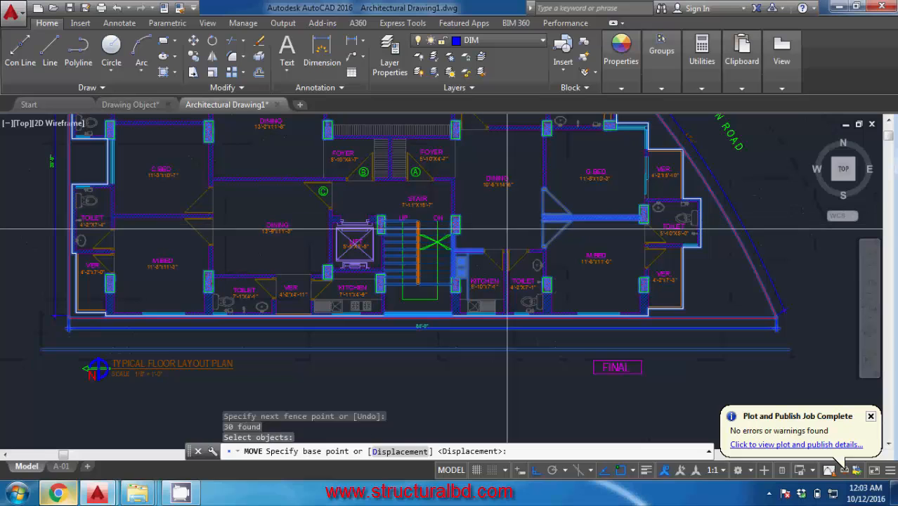
# Select the topmost tread line of the UP flight and extend the selection to all matching objects with Select Similar.
pyautogui.scroll(5, 394, 214)
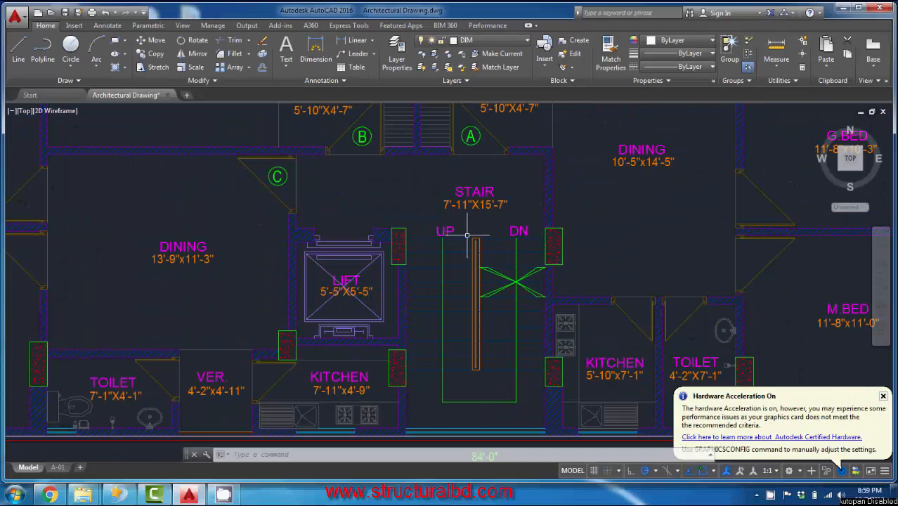
pyautogui.scroll(4, 430, 240)
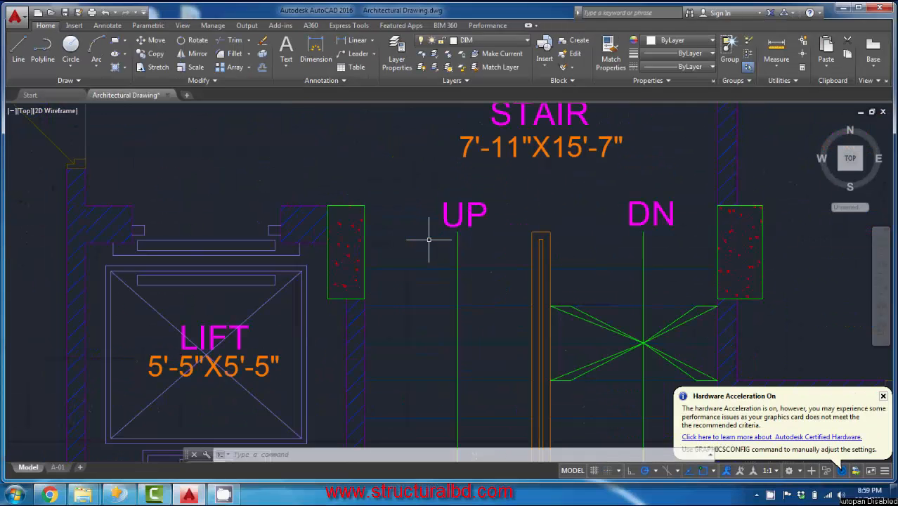
pyautogui.moveTo(430, 263); pyautogui.dragTo(444, 272, button='middle')
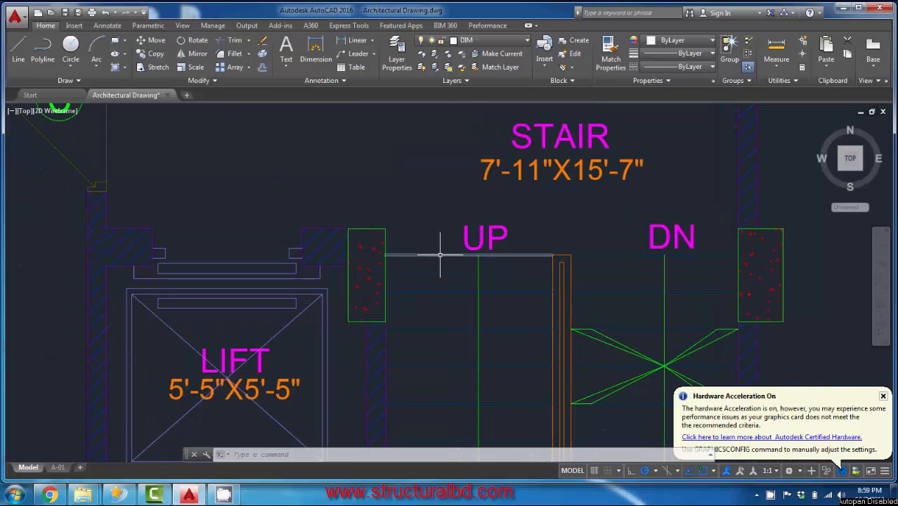
pyautogui.click(441, 255)
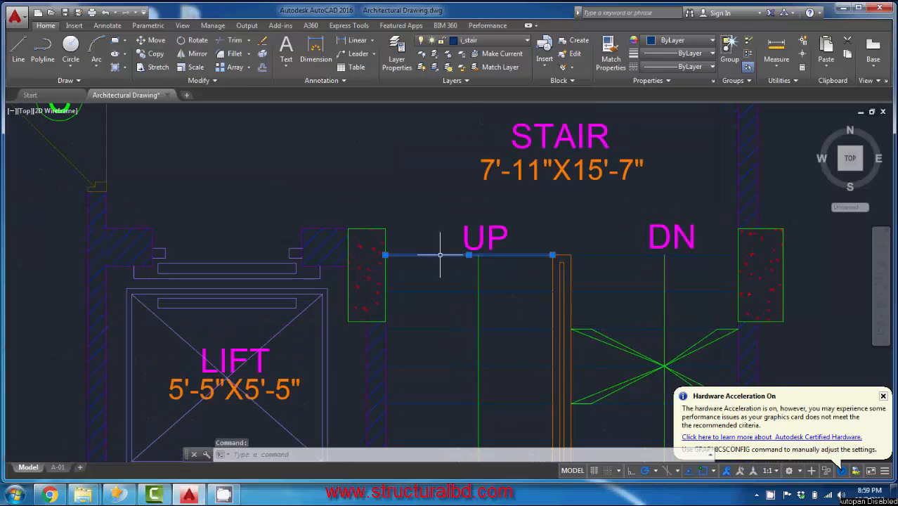
pyautogui.rightClick(440, 255)
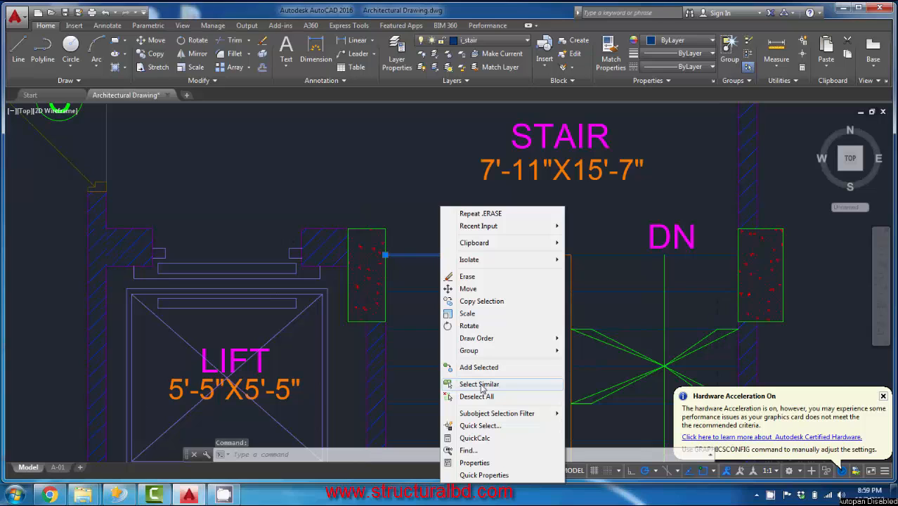
pyautogui.click(482, 385)
# Examine which stair lines are selected in the typical floor plan and in the parking-level plan.
pyautogui.scroll(-4, 547, 258)
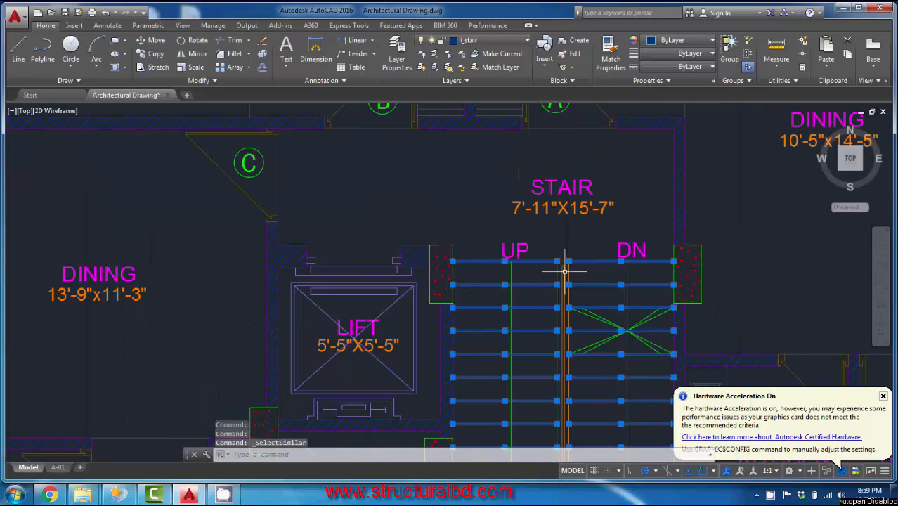
pyautogui.moveTo(612, 324); pyautogui.dragTo(548, 288, button='middle')
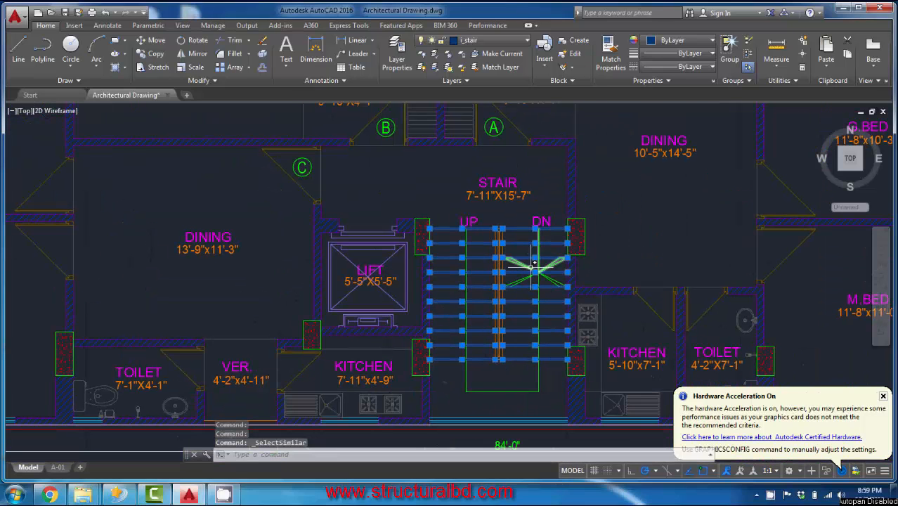
pyautogui.scroll(-5, 534, 263)
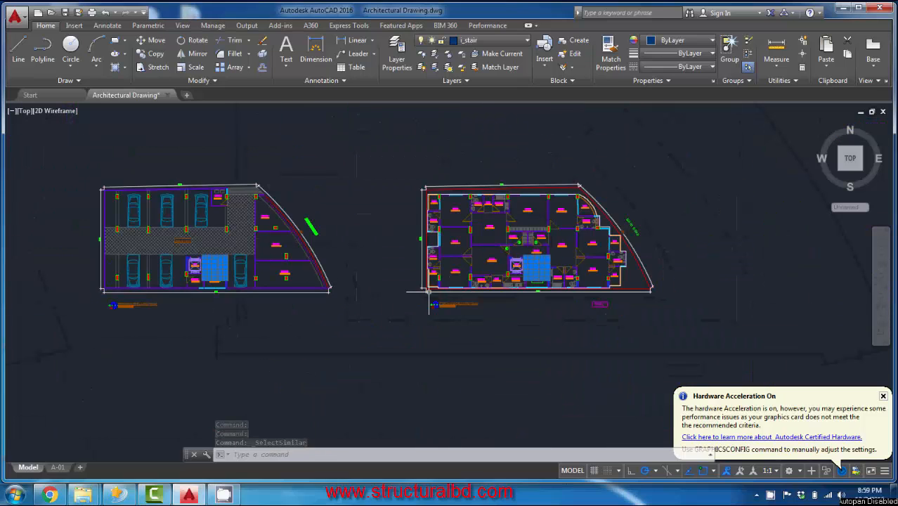
pyautogui.moveTo(372, 283); pyautogui.dragTo(402, 289, button='middle')
pyautogui.scroll(4, 541, 283)
pyautogui.moveTo(626, 263); pyautogui.dragTo(474, 261, button='middle')
pyautogui.scroll(4, 452, 231)
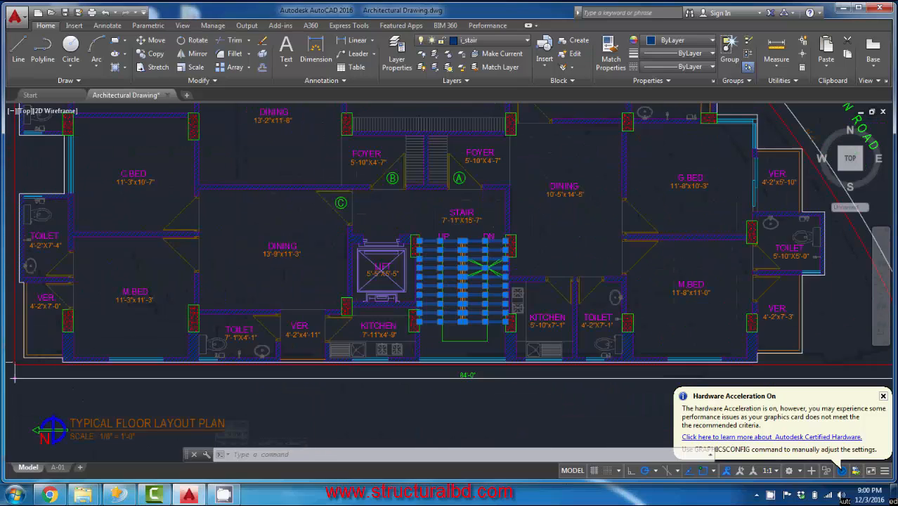
pyautogui.moveTo(489, 280)
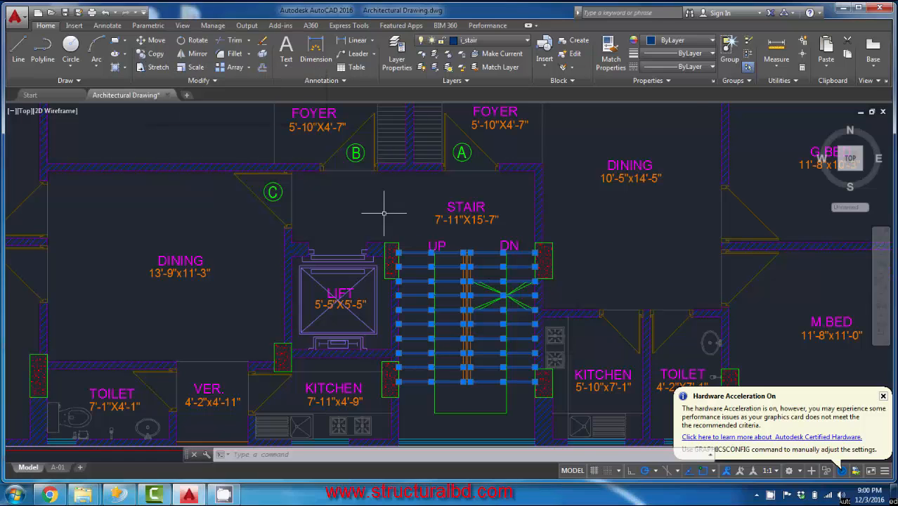
# Remove the parking-level plan's stair lines from the selection with a crossing window, keeping those in the typical floor plan selected.
pyautogui.scroll(-6, 636, 295)
pyautogui.moveTo(324, 284); pyautogui.dragTo(502, 298, button='middle')
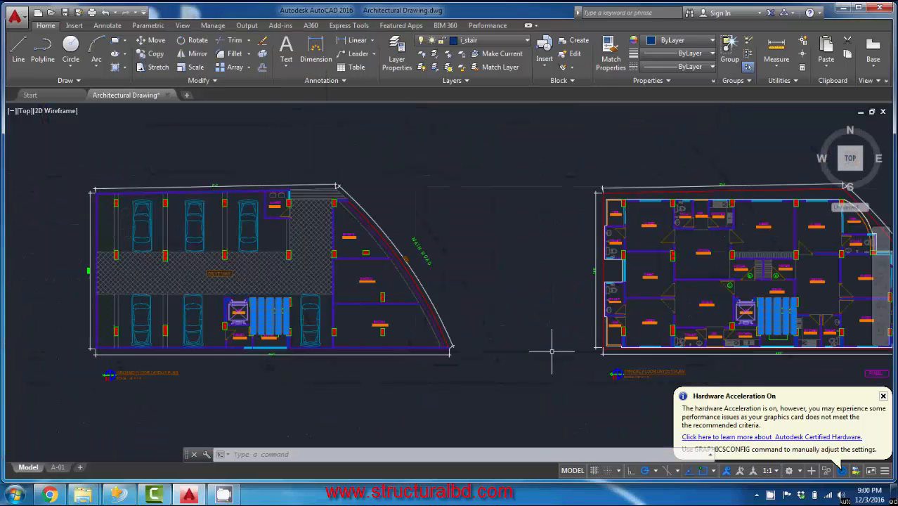
pyautogui.moveTo(552, 352); pyautogui.dragTo(549, 324, button='middle')
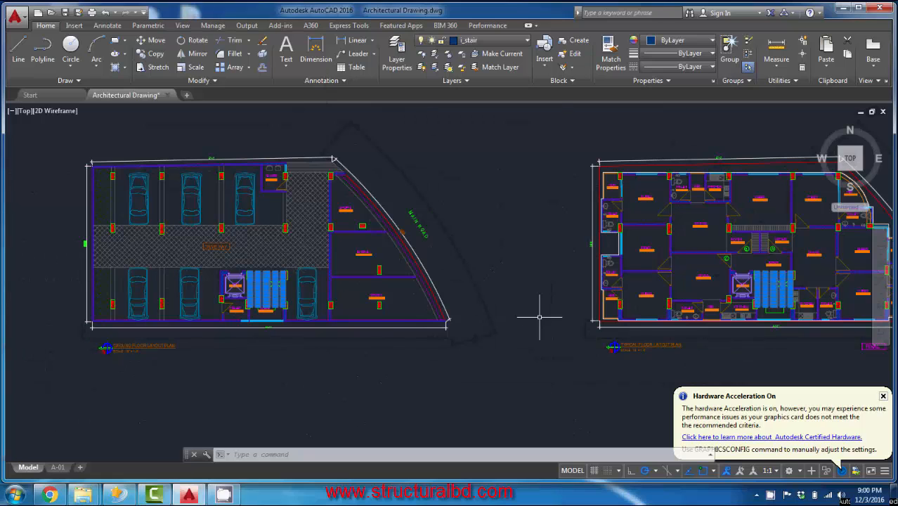
pyautogui.keyDown('shift'); pyautogui.click(403, 376); pyautogui.keyUp('shift')
pyautogui.keyDown('shift'); pyautogui.click(128, 220); pyautogui.keyUp('shift')
pyautogui.scroll(-2, 287, 291)
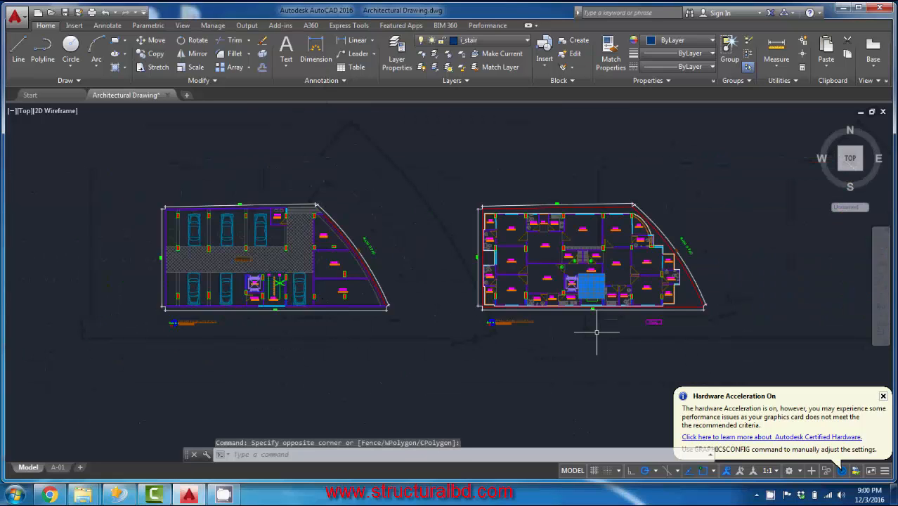
# Clear the selection of the stair lines in the typical floor plan.
pyautogui.moveTo(593, 296); pyautogui.dragTo(436, 269, button='middle')
pyautogui.scroll(4, 436, 268)
pyautogui.scroll(4, 436, 265)
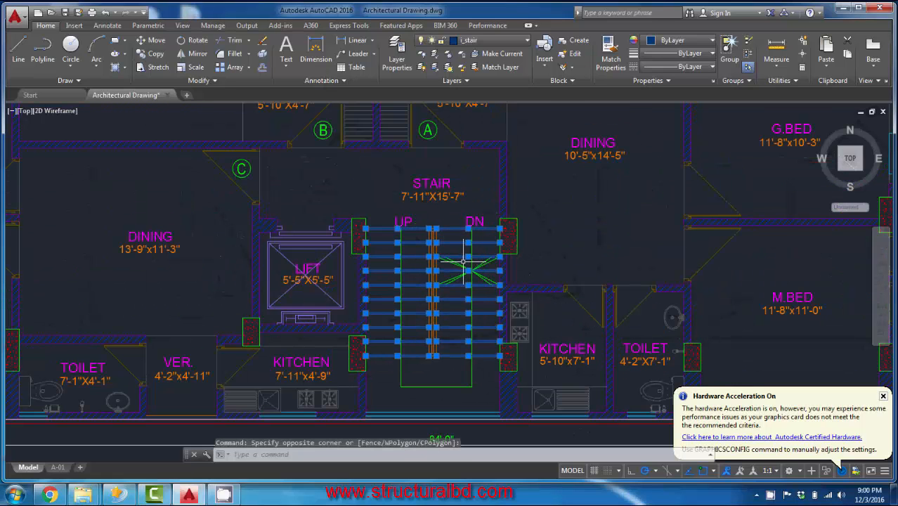
pyautogui.press('Escape')
# Copy the topmost tread line of the DN flight into the empty area of the dining room beside the stair.
pyautogui.scroll(4, 426, 251)
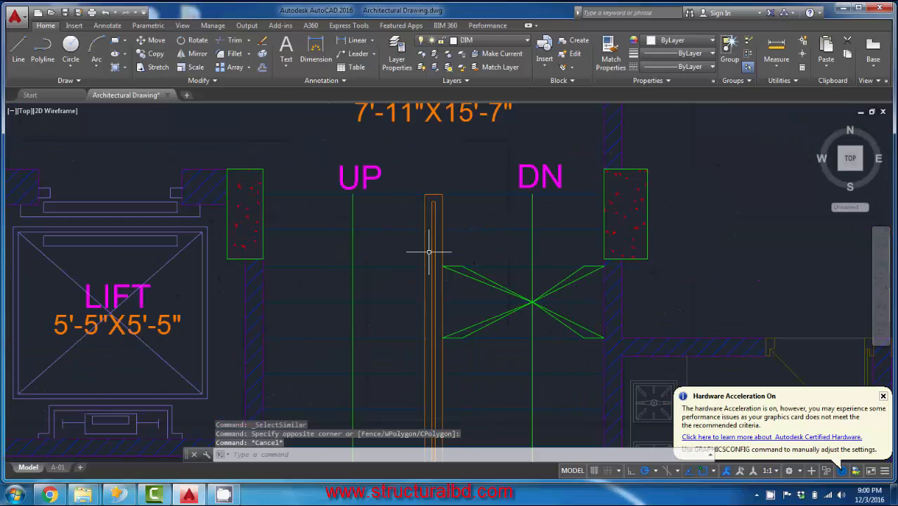
pyautogui.click(492, 203)
pyautogui.click(464, 181)
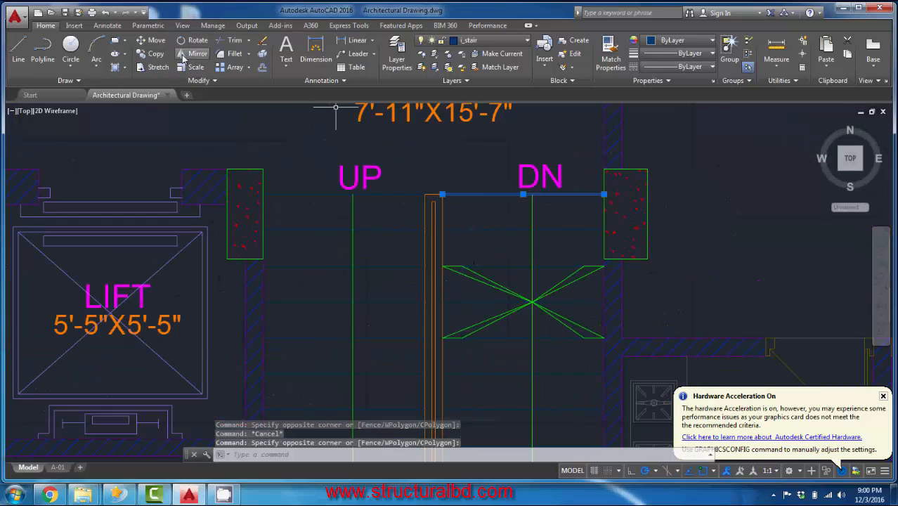
pyautogui.click(156, 55)
pyautogui.click(507, 193)
pyautogui.moveTo(730, 211); pyautogui.dragTo(360, 265, button='middle')
pyautogui.click(429, 238)
pyautogui.press('Escape')
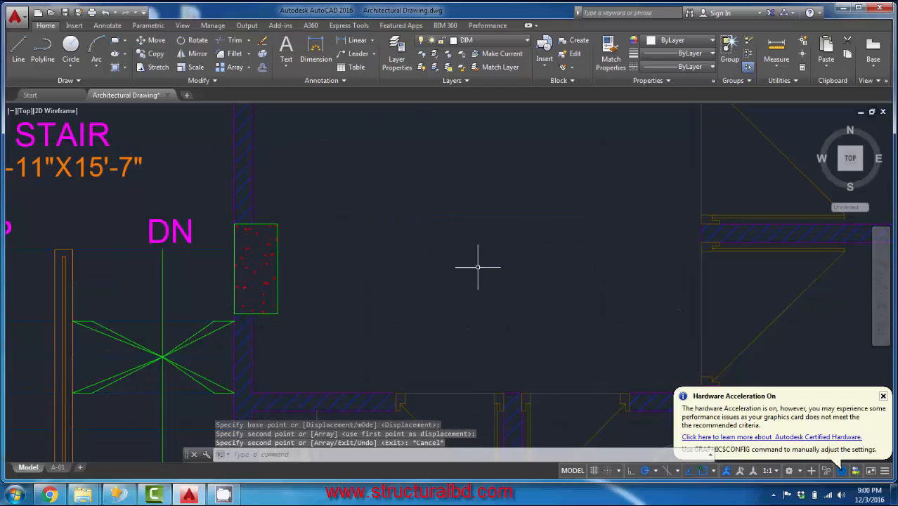
# Start a Move, choose the most recently created line with the Last (L) selection option, and cancel the command.
pyautogui.moveTo(456, 252); pyautogui.dragTo(481, 273, button='middle')
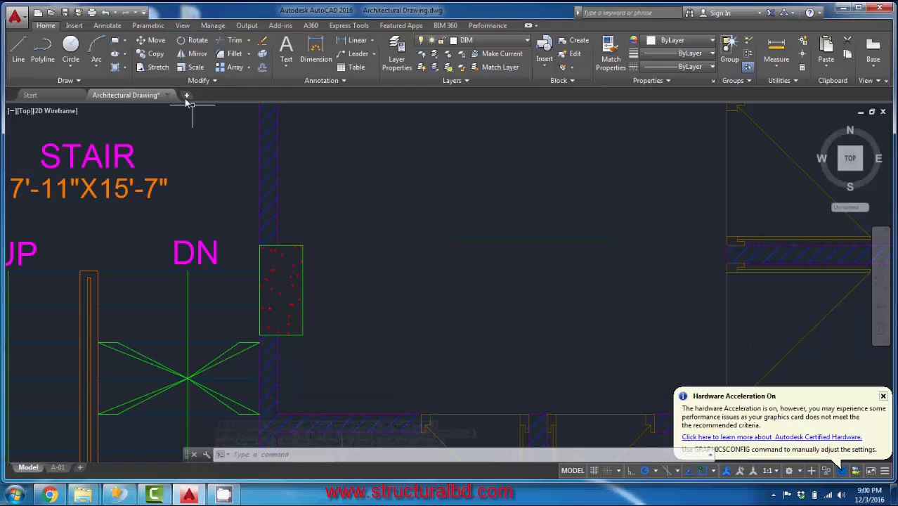
pyautogui.click(154, 41)
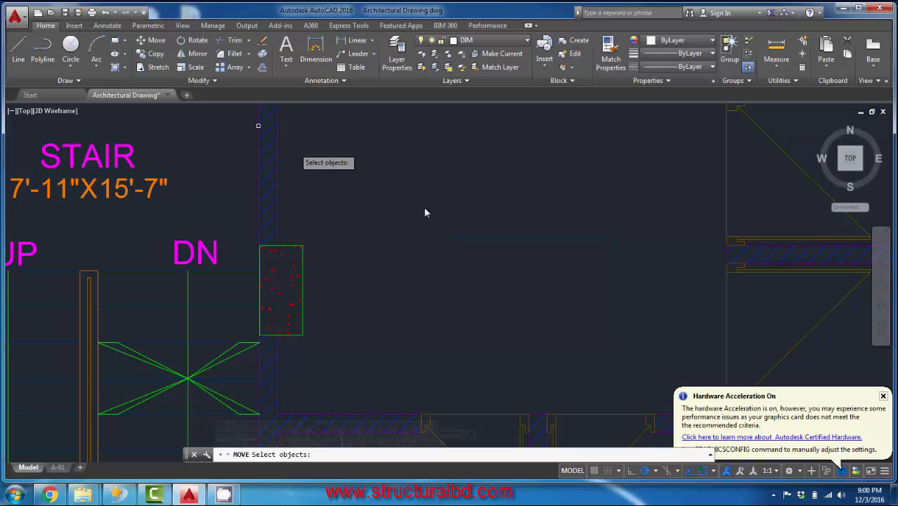
pyautogui.click(464, 236)
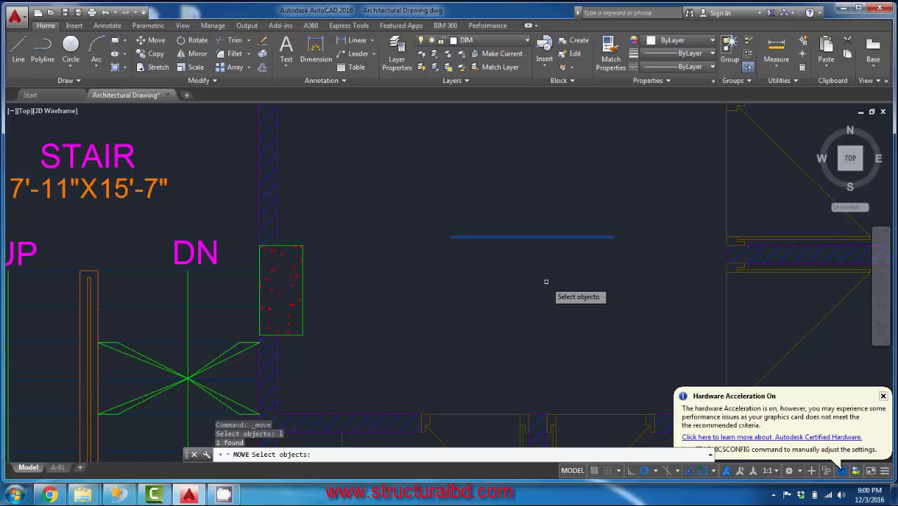
pyautogui.press('Escape')
# Copy the line in the dining room once, placing the copy a short distance above it.
pyautogui.click(535, 237)
pyautogui.click(534, 235)
pyautogui.click(539, 238)
pyautogui.click(537, 236)
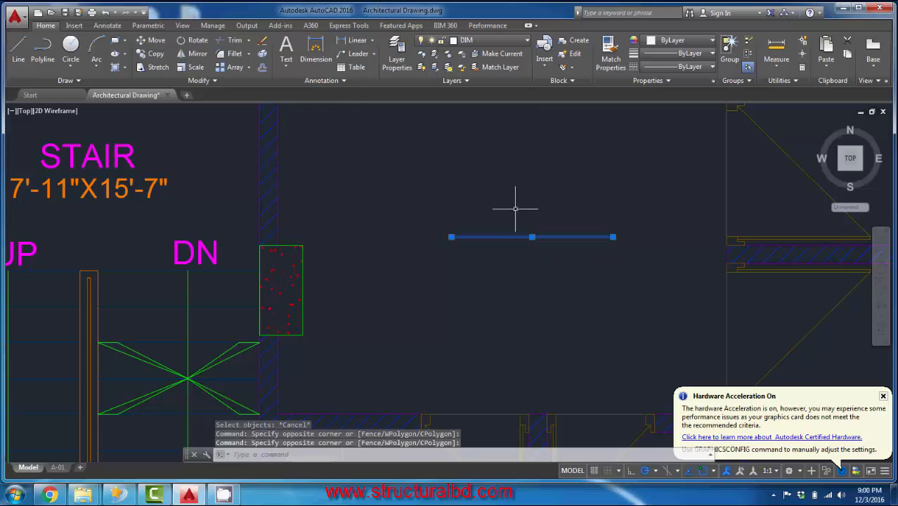
pyautogui.click(497, 314)
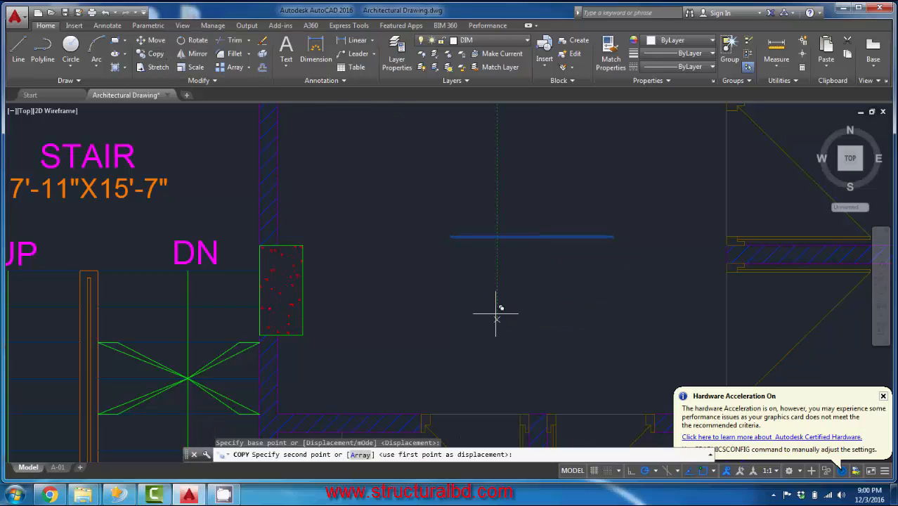
pyautogui.click(485, 269)
pyautogui.press('Escape')
# Select both dining room lines with a crossing window and copy them together a short distance upward.
pyautogui.click(550, 268)
pyautogui.click(493, 164)
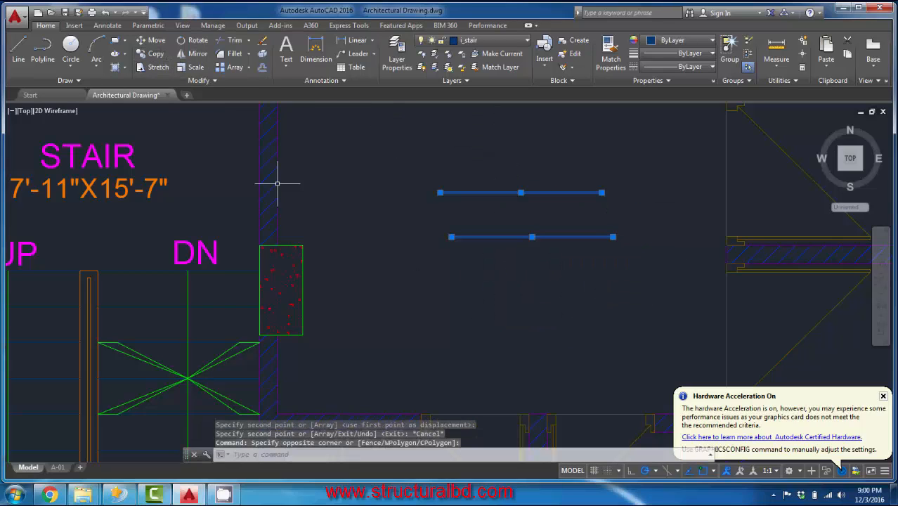
pyautogui.click(156, 55)
pyautogui.click(394, 263)
pyautogui.moveTo(381, 190); pyautogui.dragTo(389, 261, button='middle')
pyautogui.press('Escape')
# Start a Copy, reselect the last selection set with the Previous (P) option, and cancel the command.
pyautogui.moveTo(599, 279); pyautogui.dragTo(540, 267, button='middle')
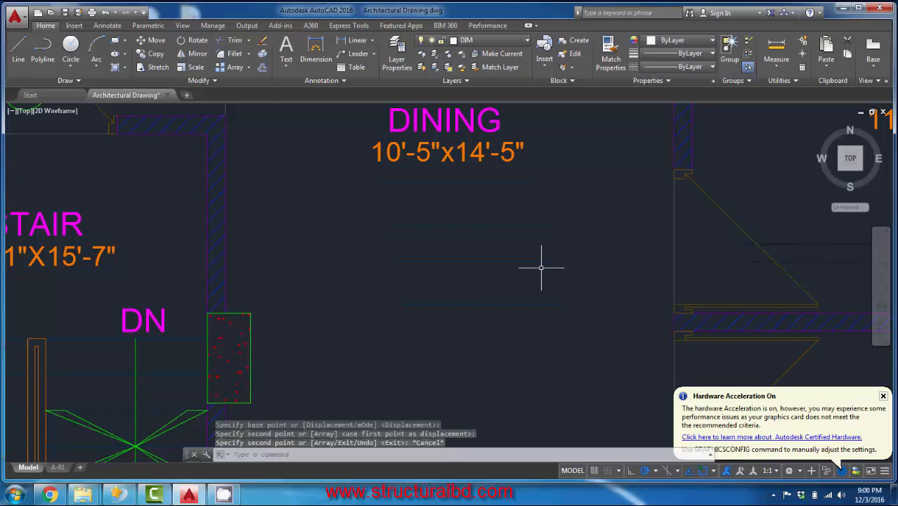
pyautogui.click(156, 54)
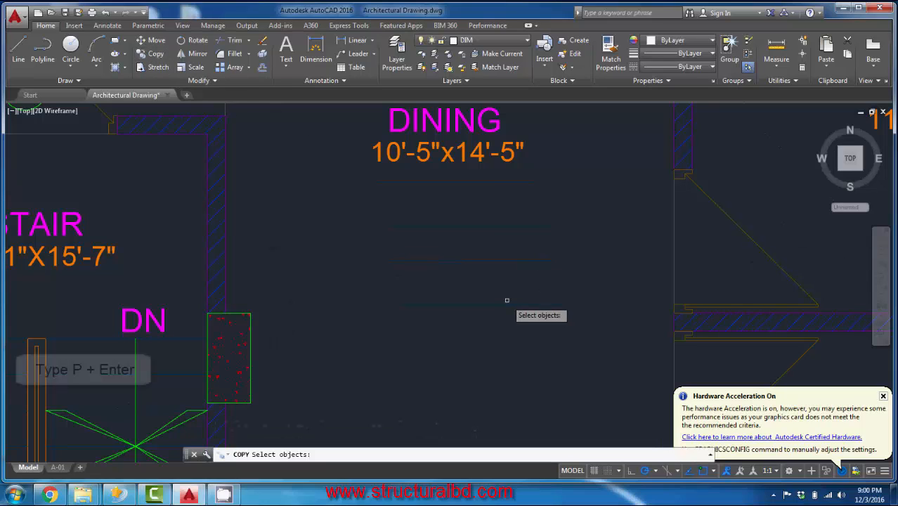
pyautogui.write('p')
pyautogui.press('Return')
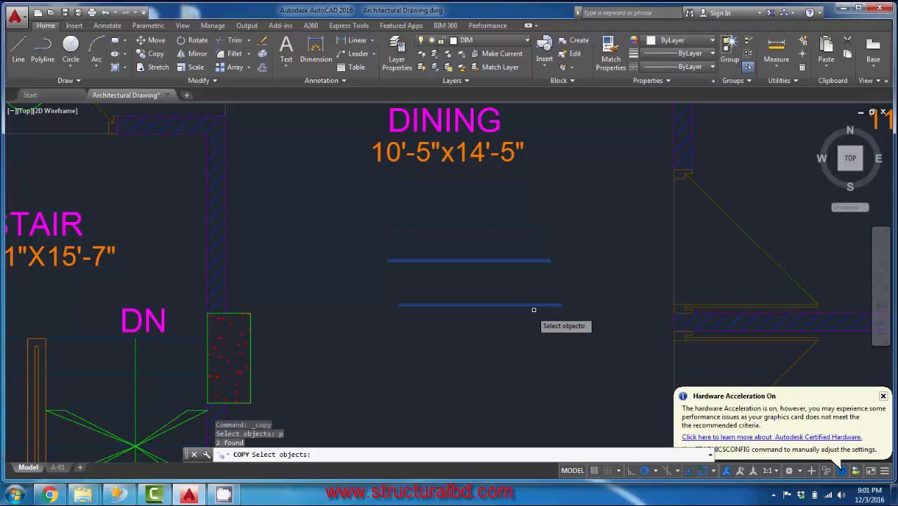
pyautogui.press('Escape')
pyautogui.scroll(-3, 539, 295)
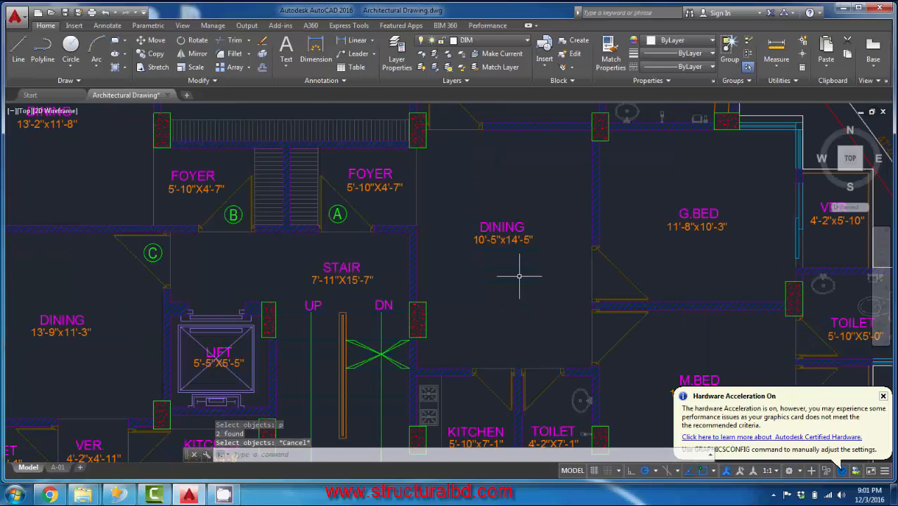
pyautogui.scroll(2, 519, 276)
pyautogui.scroll(-2, 551, 285)
pyautogui.moveTo(567, 297); pyautogui.dragTo(522, 280, button='middle')
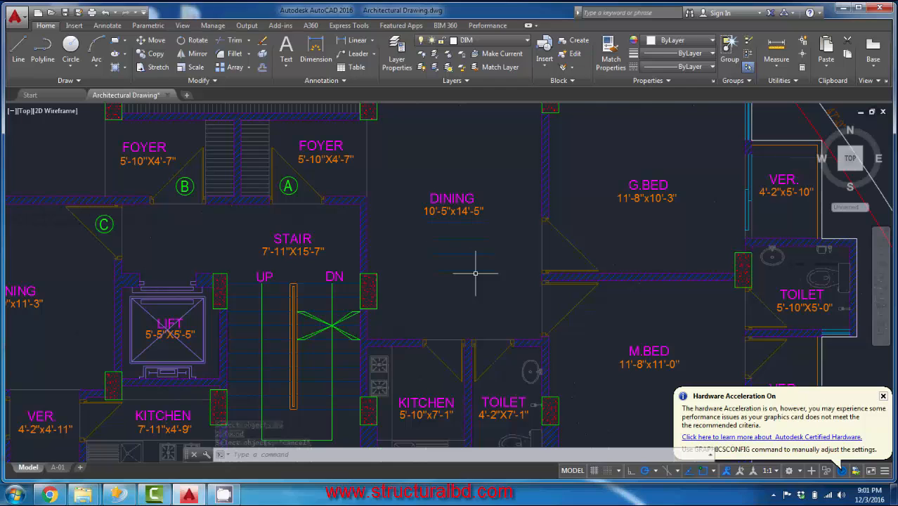
pyautogui.scroll(-3, 464, 247)
pyautogui.scroll(3, 450, 254)
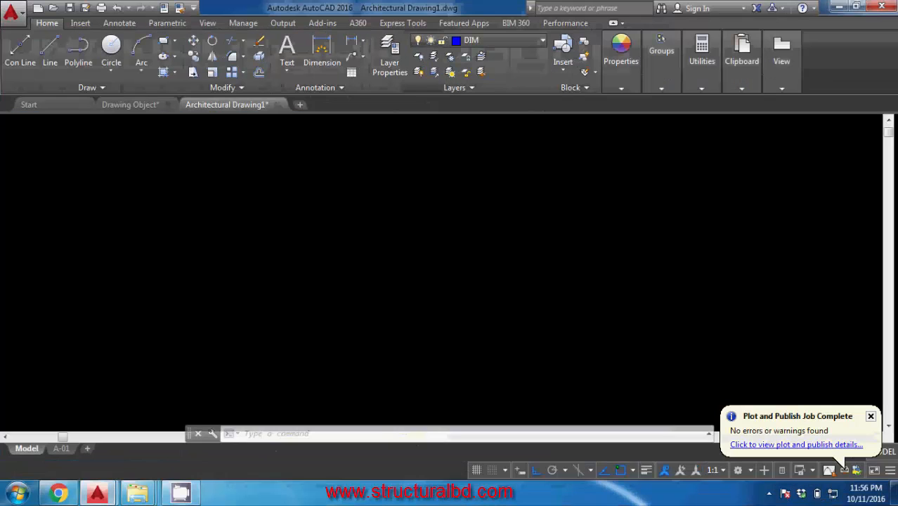
# In Architectural Drawing1, move the washbasin horizontally to the right with Move, using a free base point at its lower right.
pyautogui.press('Escape')
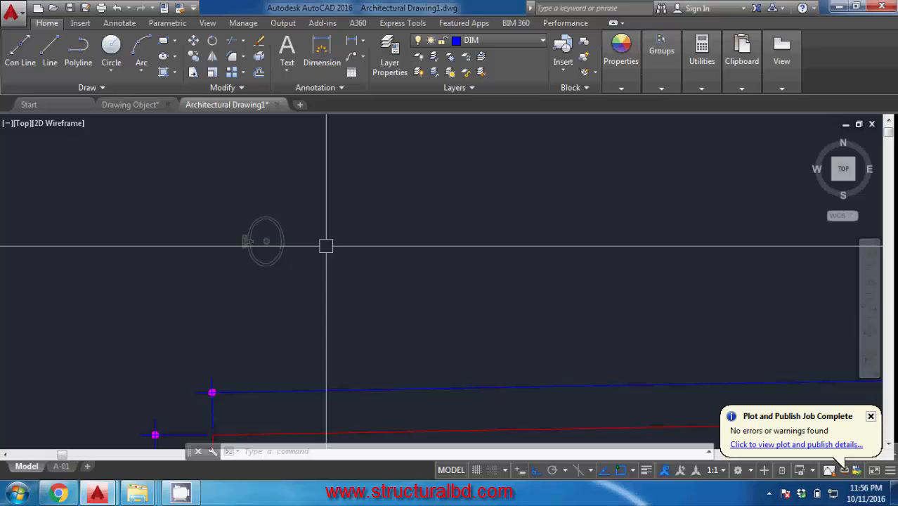
pyautogui.click(193, 42)
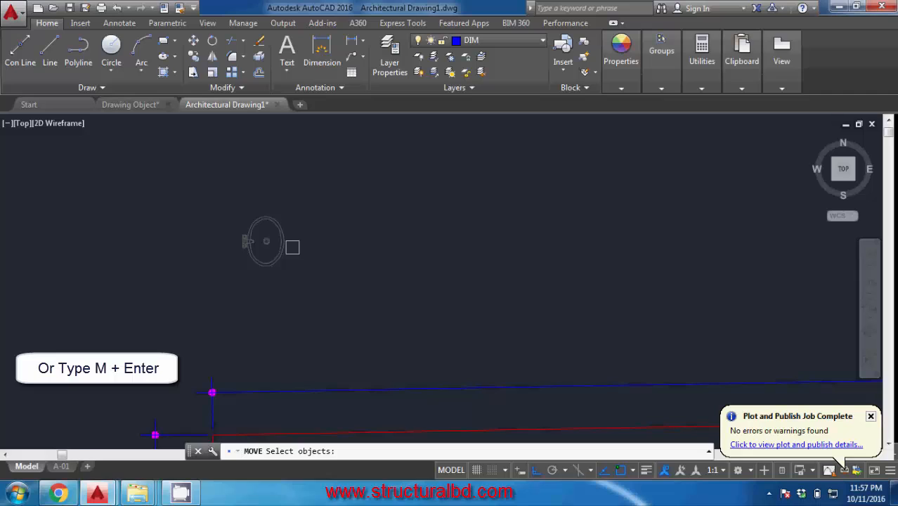
pyautogui.click(284, 247)
pyautogui.scroll(4, 279, 244)
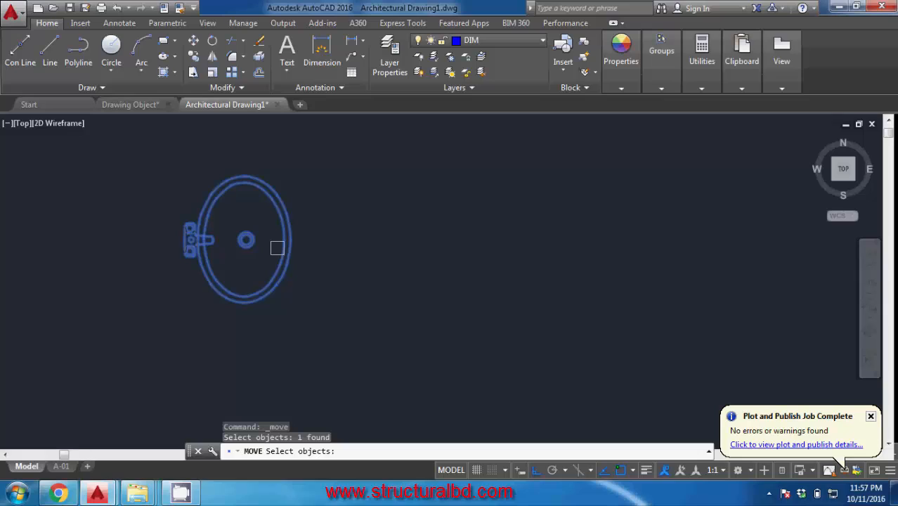
pyautogui.press('Return')
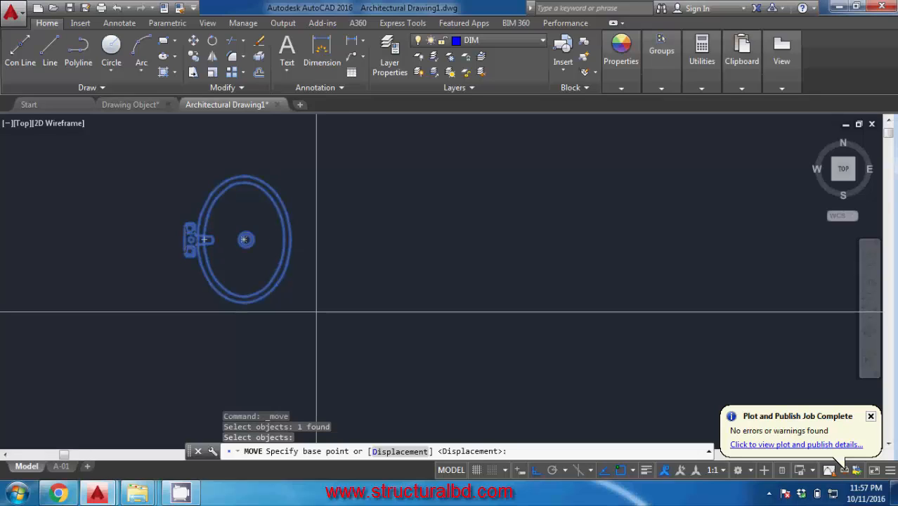
pyautogui.moveTo(387, 316); pyautogui.dragTo(359, 272, button='middle')
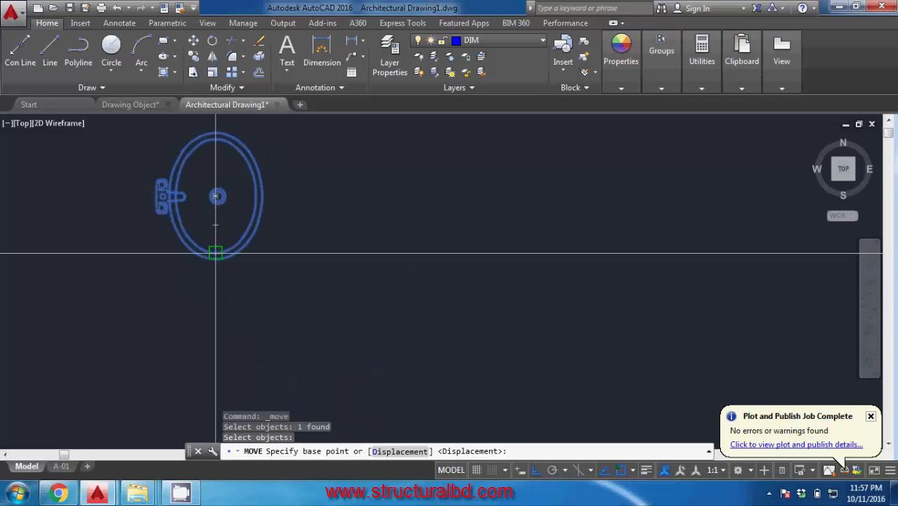
pyautogui.scroll(2, 282, 235)
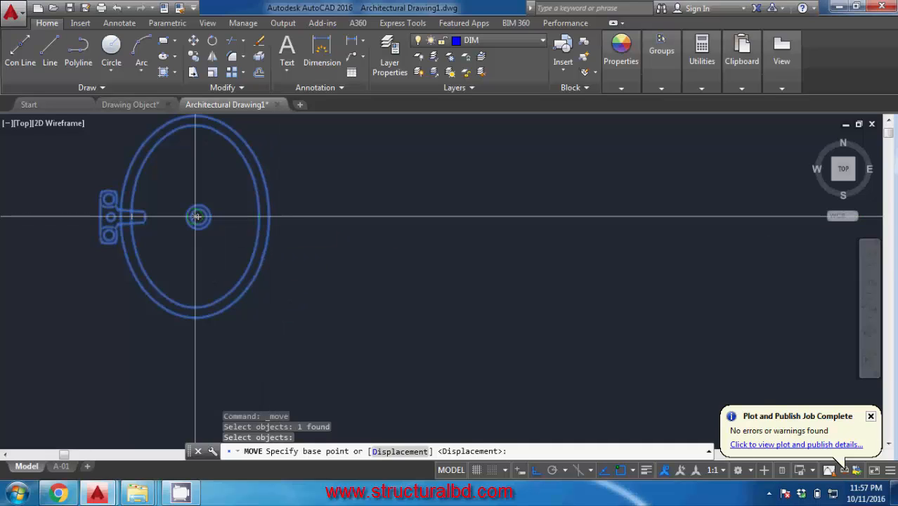
pyautogui.scroll(-2, 320, 218)
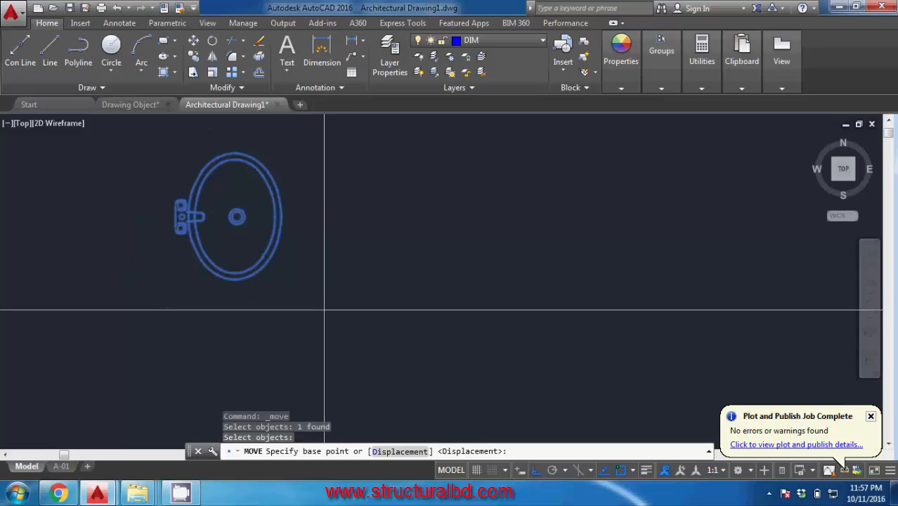
pyautogui.click(323, 308)
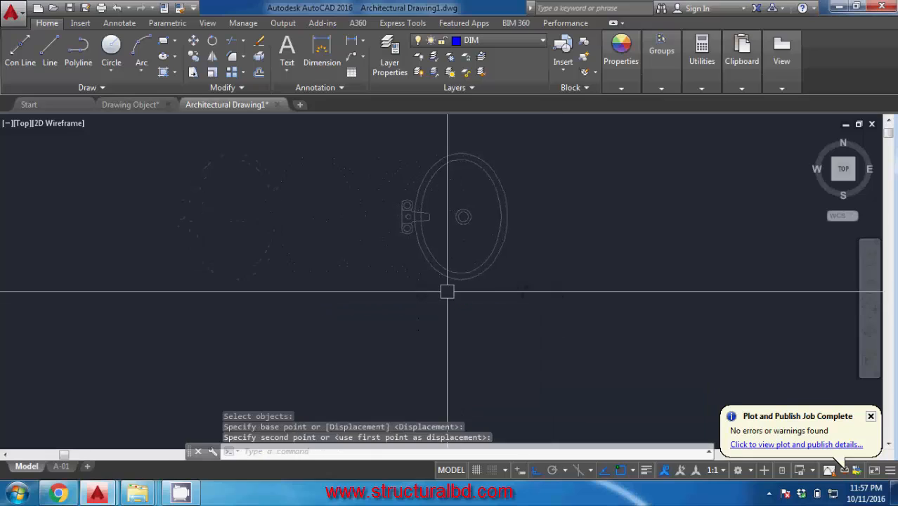
pyautogui.click(563, 289)
pyautogui.moveTo(360, 283); pyautogui.dragTo(242, 288, button='middle')
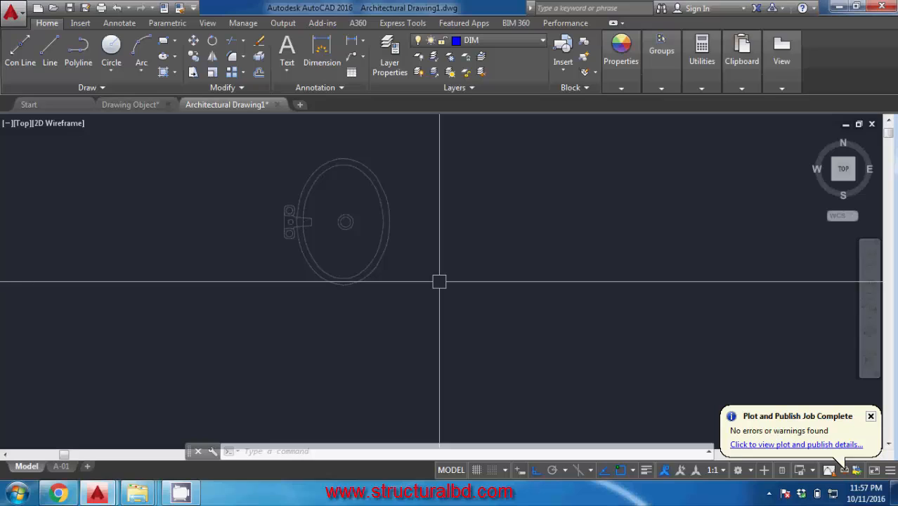
# Repeat Move on the washbasin, using its drain centre as base point and shifting it 3' horizontally to the right.
pyautogui.rightClick(428, 189)
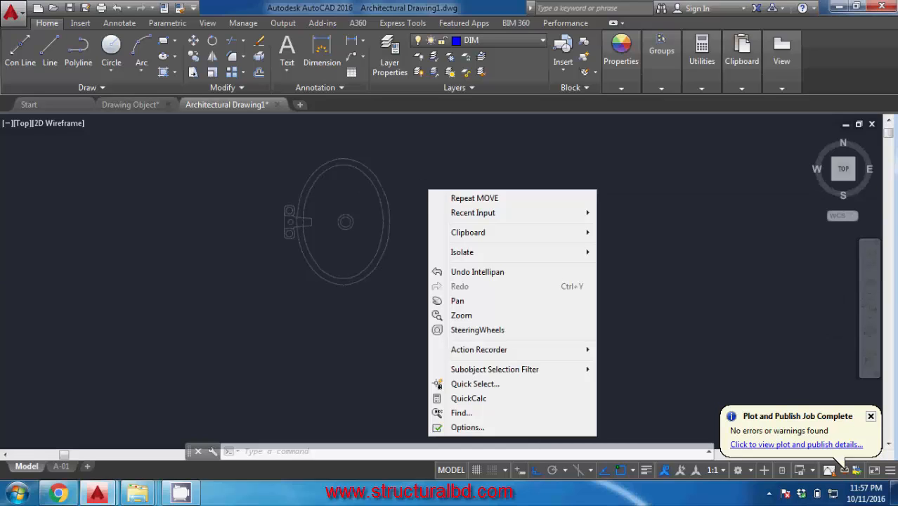
pyautogui.click(478, 199)
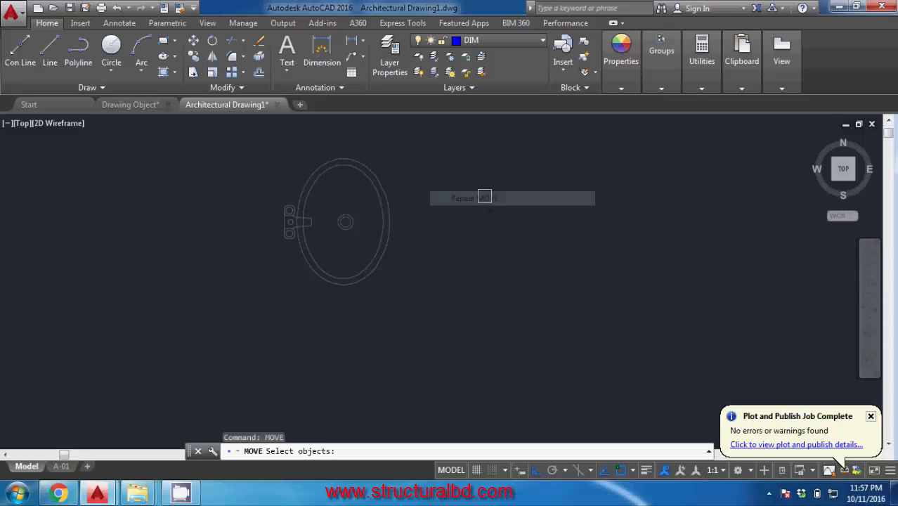
pyautogui.click(388, 225)
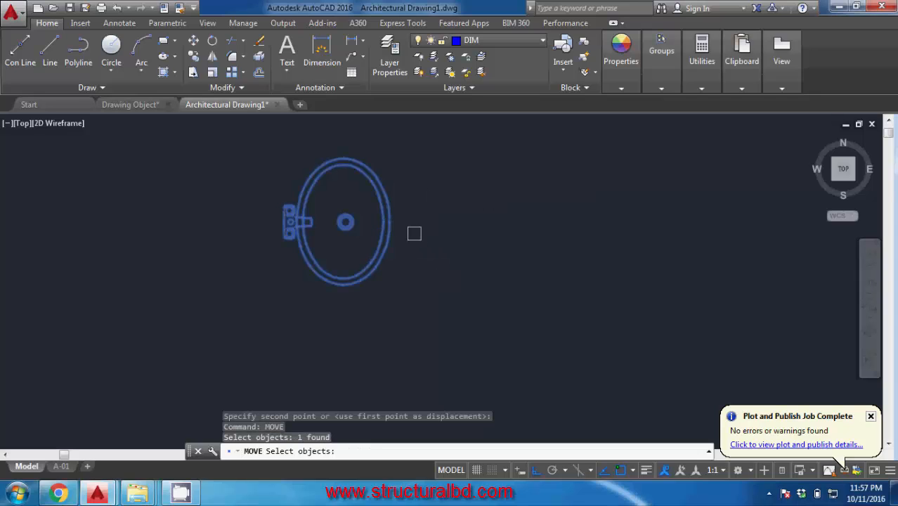
pyautogui.press('Return')
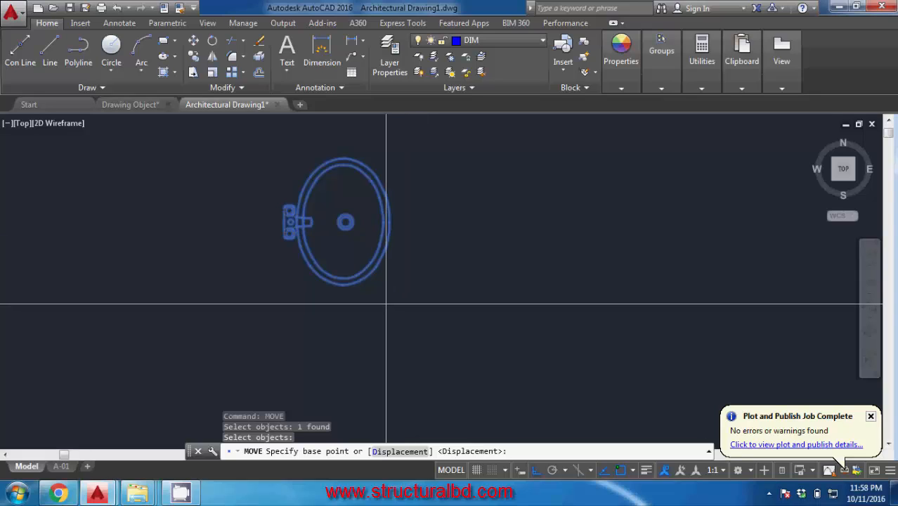
pyautogui.scroll(6, 345, 224)
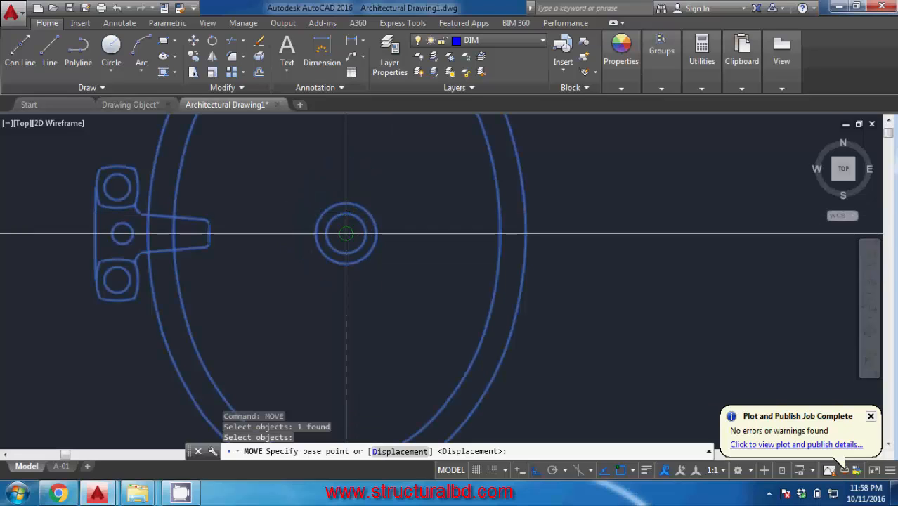
pyautogui.click(345, 233)
pyautogui.scroll(-5, 345, 233)
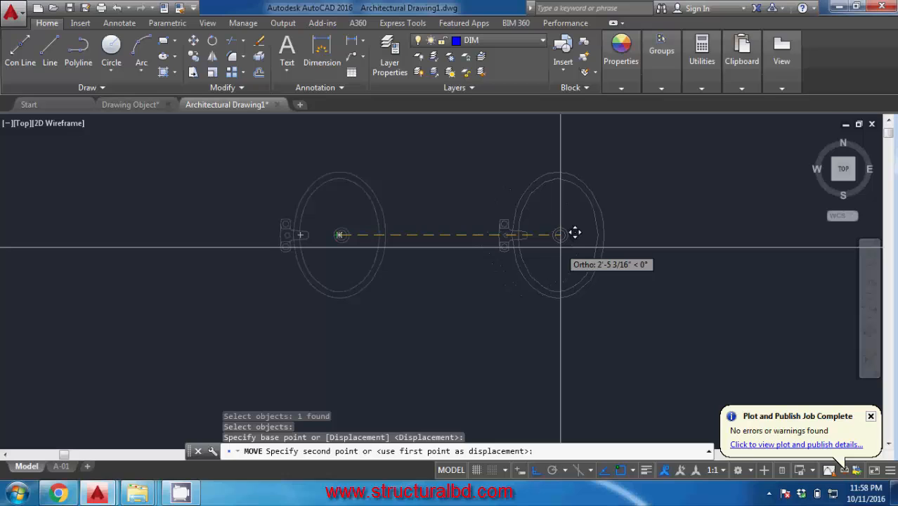
pyautogui.write('3')
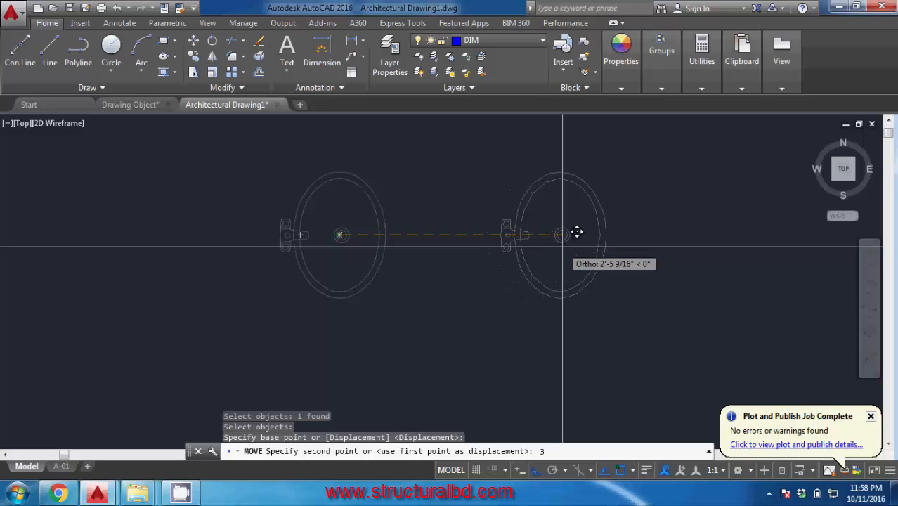
pyautogui.write("'")
pyautogui.press('Return')
pyautogui.scroll(-2, 355, 289)
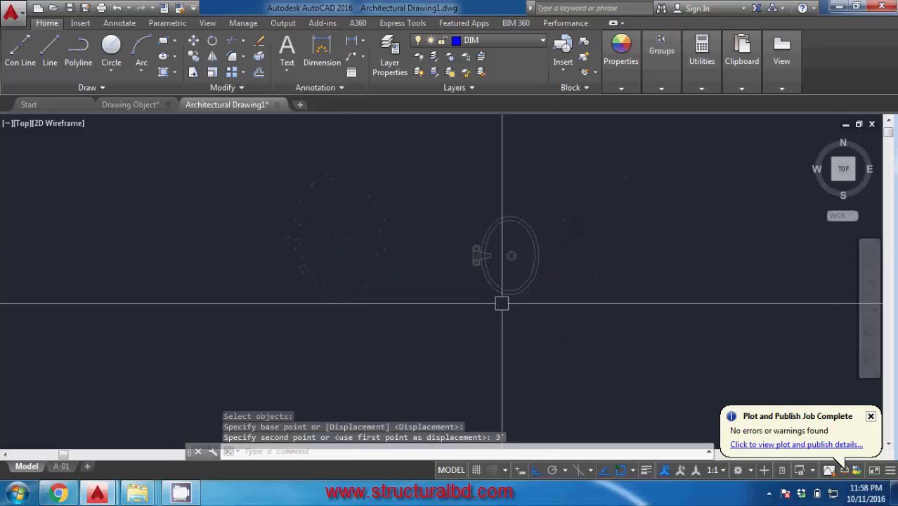
pyautogui.scroll(3, 501, 303)
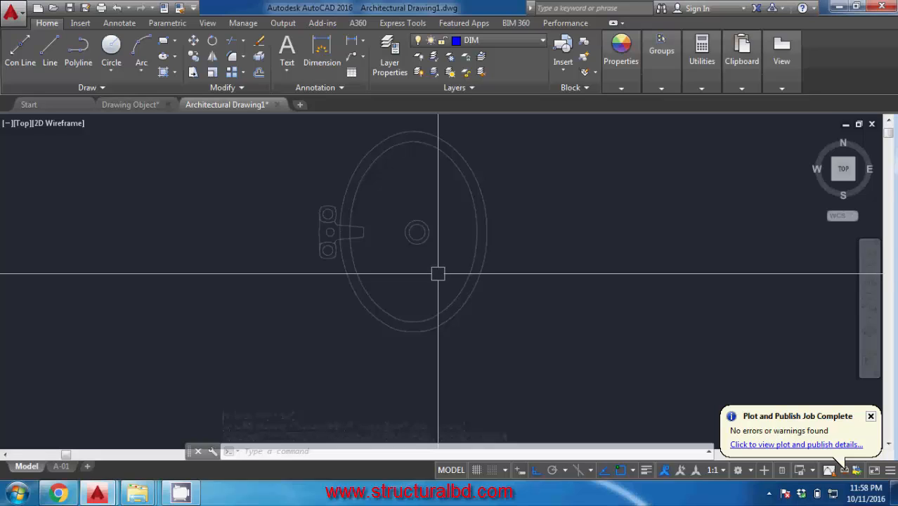
pyautogui.scroll(-2, 239, 280)
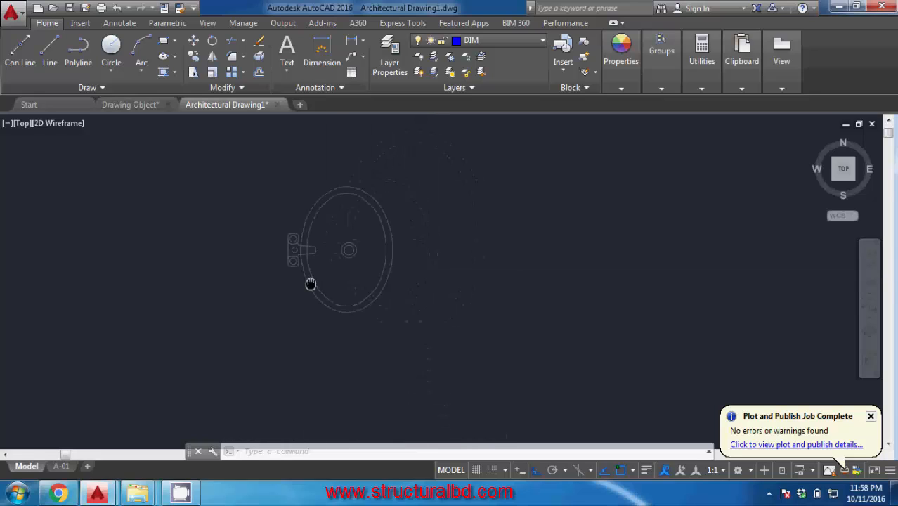
# Copy the washbasin with a free base point at its lower right, placing three copies horizontally to the right, the farthest about 6'-4" away.
pyautogui.moveTo(310, 283); pyautogui.dragTo(367, 294, button='middle')
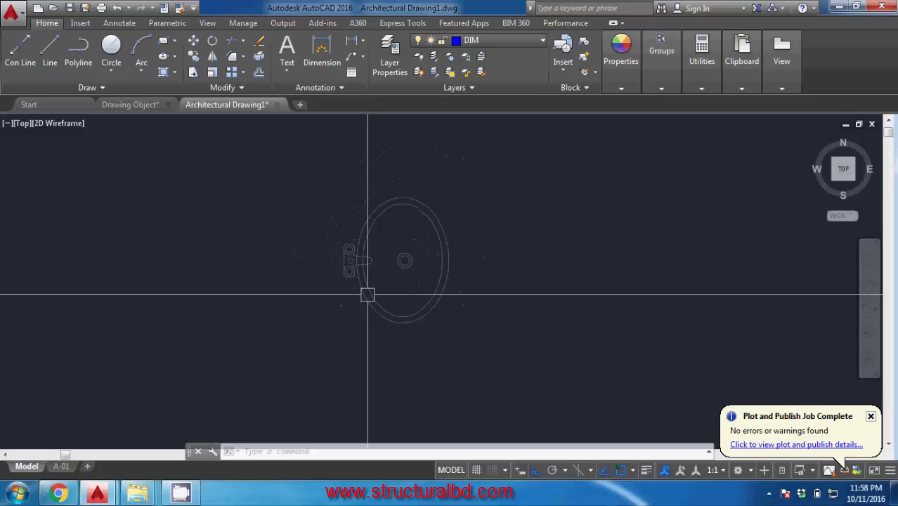
pyautogui.moveTo(437, 299); pyautogui.dragTo(335, 291, button='middle')
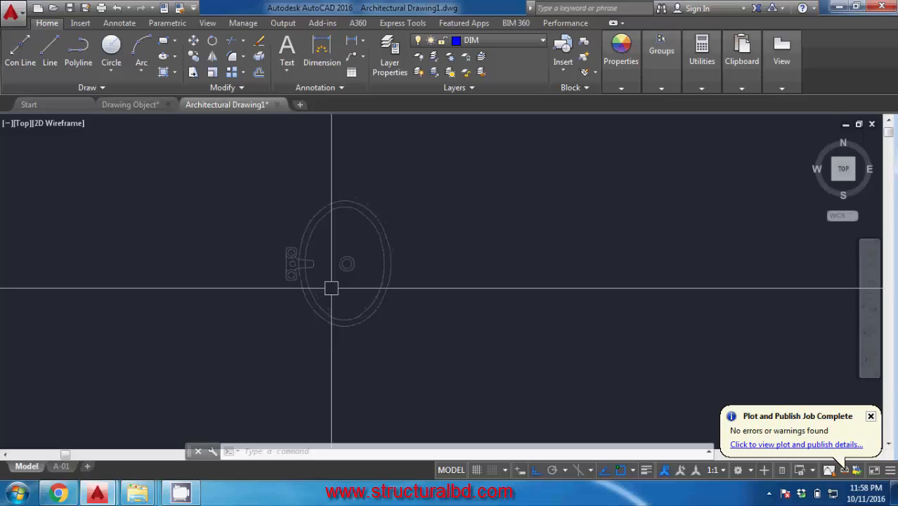
pyautogui.click(195, 59)
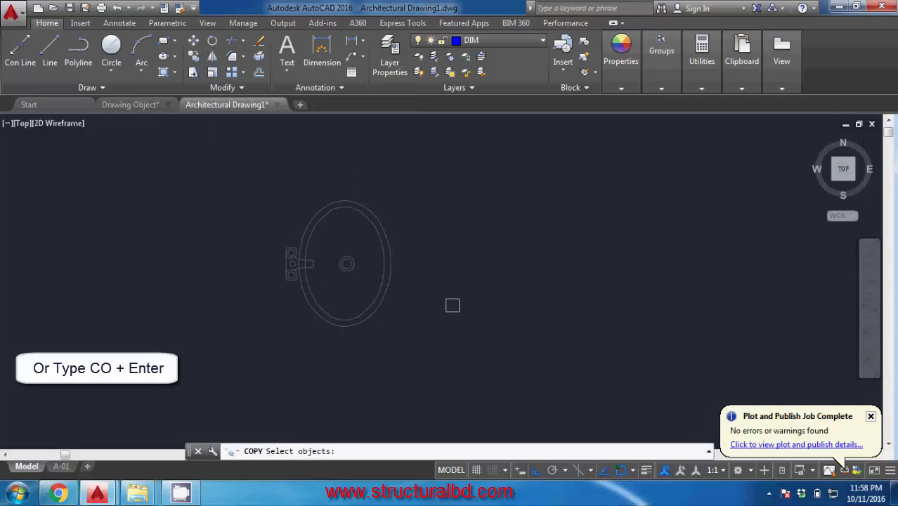
pyautogui.click(391, 271)
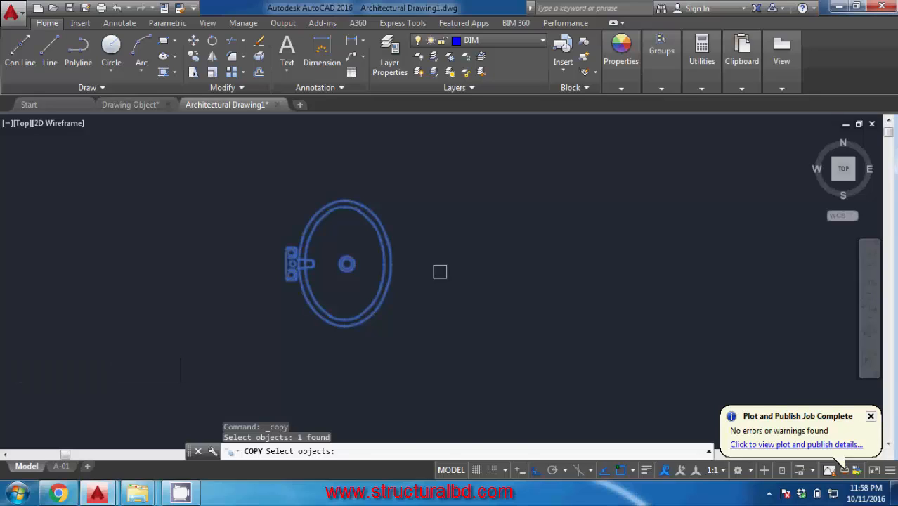
pyautogui.press('Return')
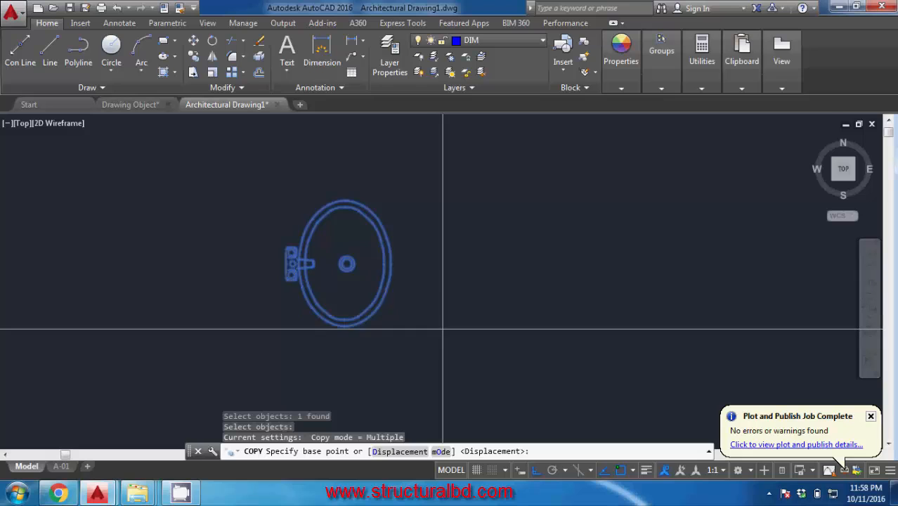
pyautogui.click(433, 328)
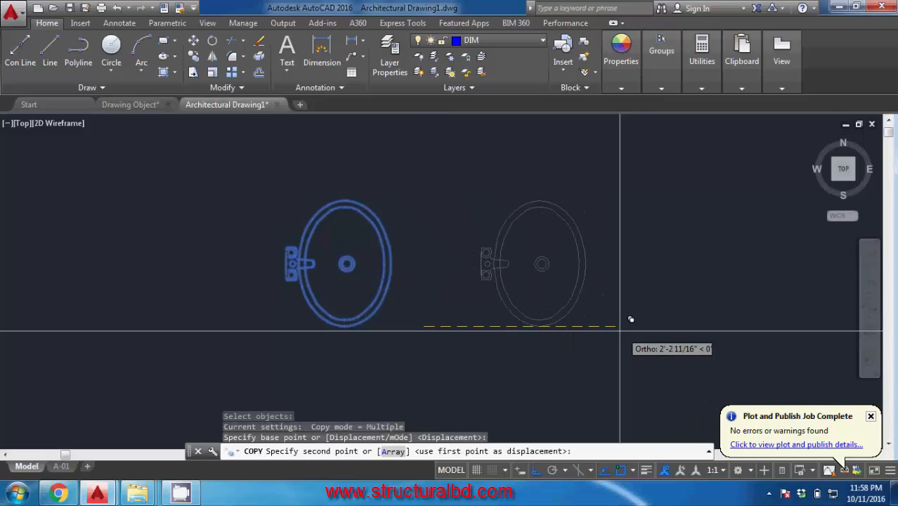
pyautogui.click(626, 327)
pyautogui.moveTo(709, 327); pyautogui.dragTo(453, 328, button='middle')
pyautogui.click(552, 328)
pyautogui.click(733, 327)
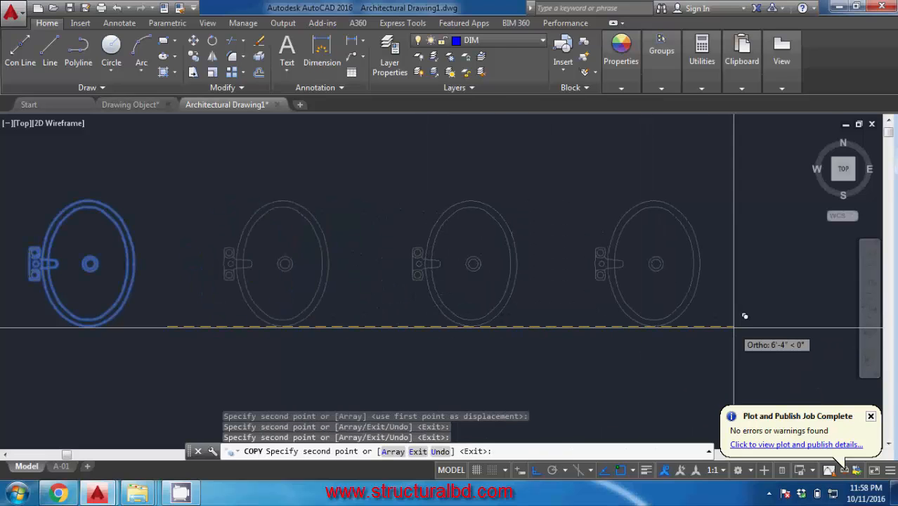
pyautogui.scroll(-2, 571, 334)
pyautogui.rightClick(402, 214)
pyautogui.click(423, 222)
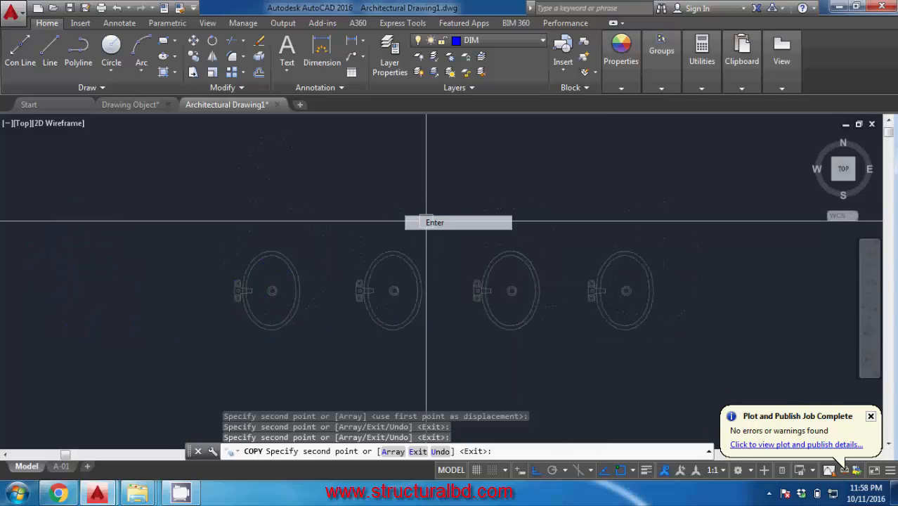
# Copy the leftmost washbasin exactly 3' vertically upward from a free base point beside it.
pyautogui.moveTo(266, 296); pyautogui.dragTo(337, 300, button='middle')
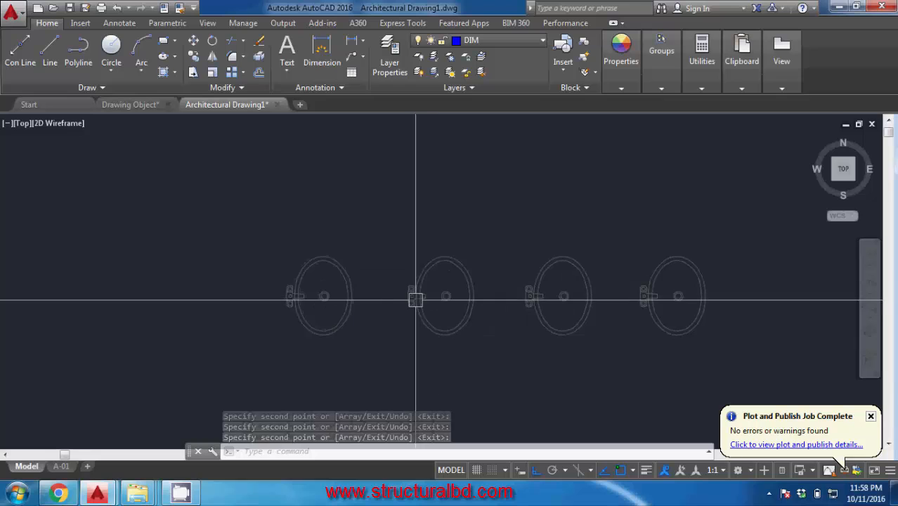
pyautogui.moveTo(359, 323); pyautogui.dragTo(380, 362, button='middle')
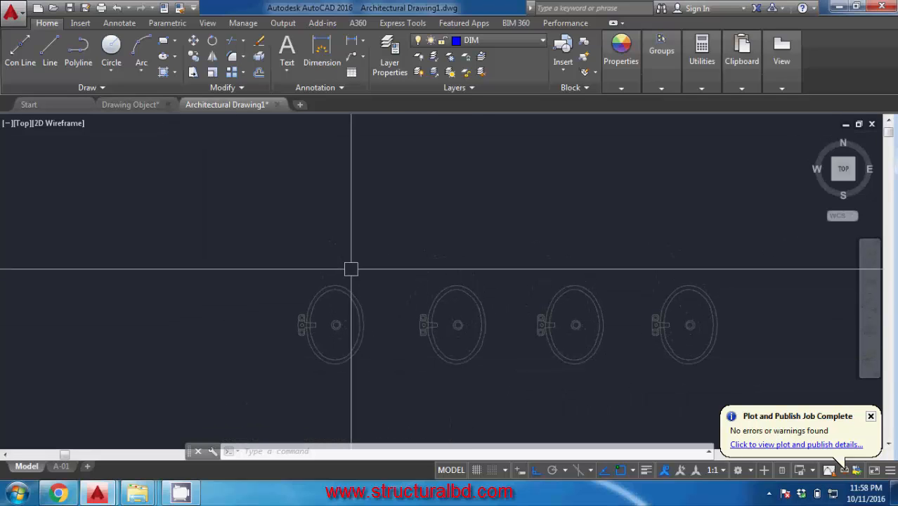
pyautogui.write('co')
pyautogui.press('Return')
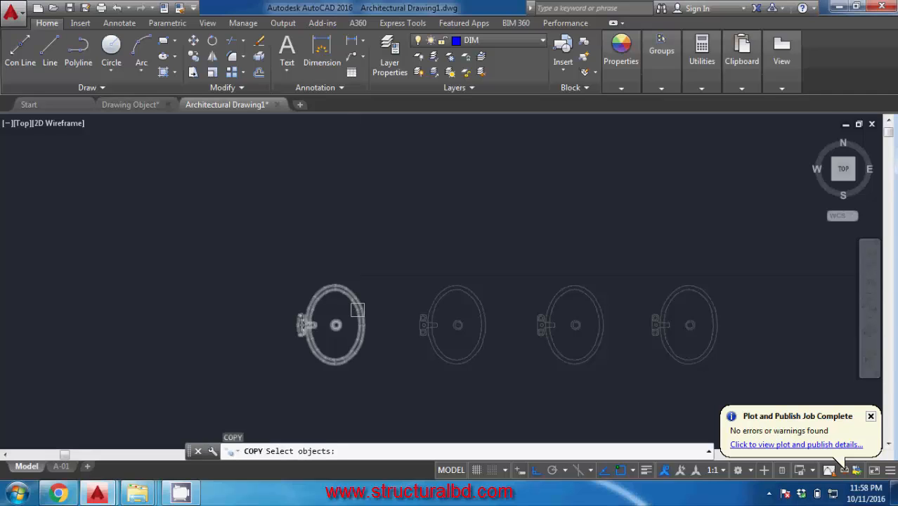
pyautogui.click(357, 310)
pyautogui.press('Return')
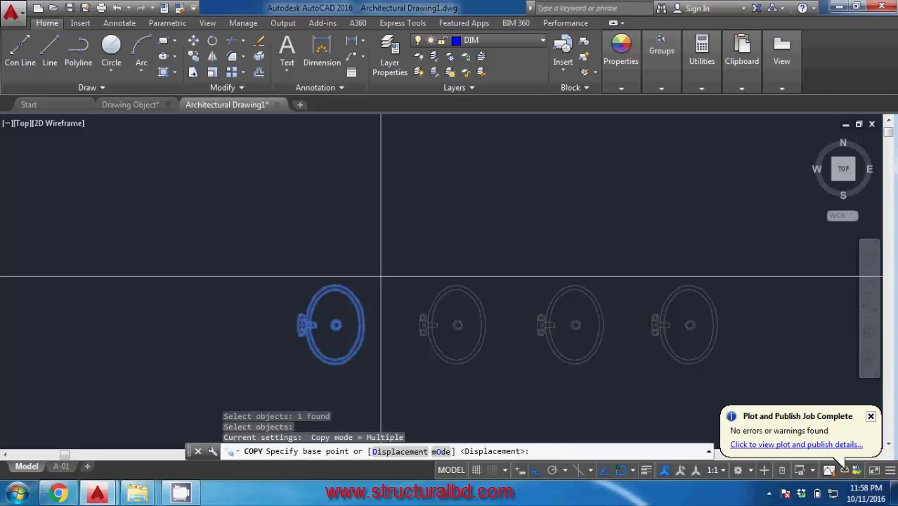
pyautogui.click(392, 336)
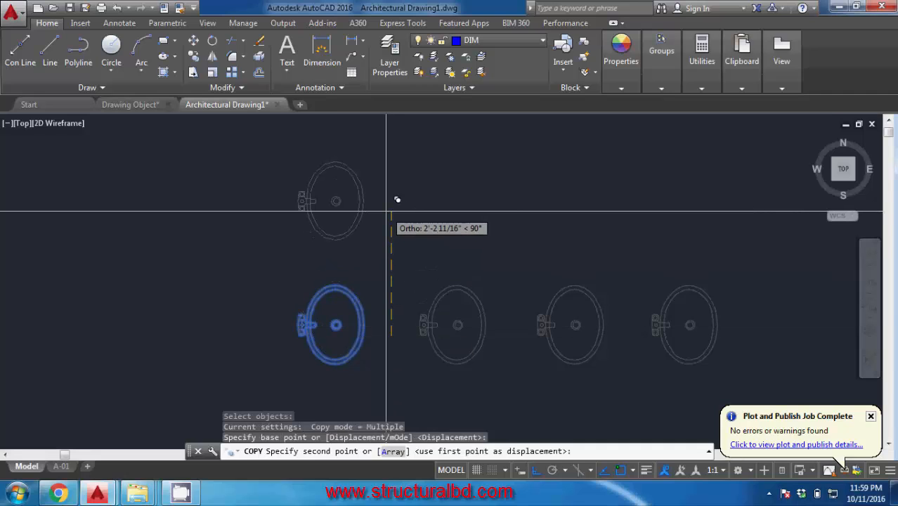
pyautogui.write("3'")
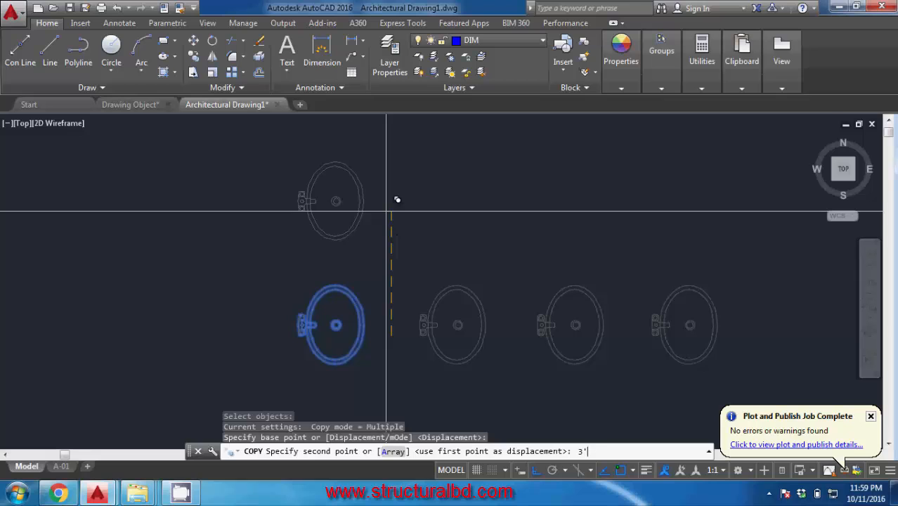
pyautogui.press('Return')
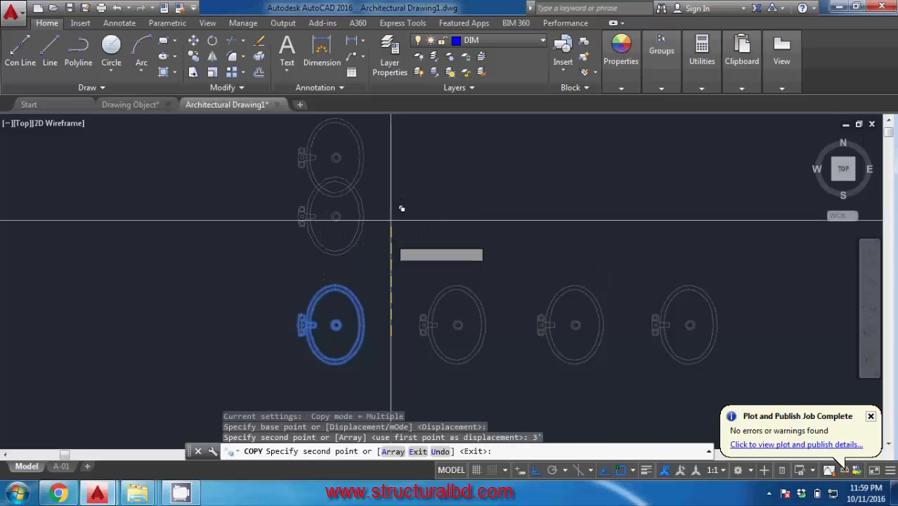
pyautogui.rightClick(391, 218)
pyautogui.click(408, 226)
# Copy the upper washbasin horizontally to the right with Copy's Array option, using 5 items spaced 3' apart.
pyautogui.moveTo(365, 202); pyautogui.dragTo(375, 241, button='middle')
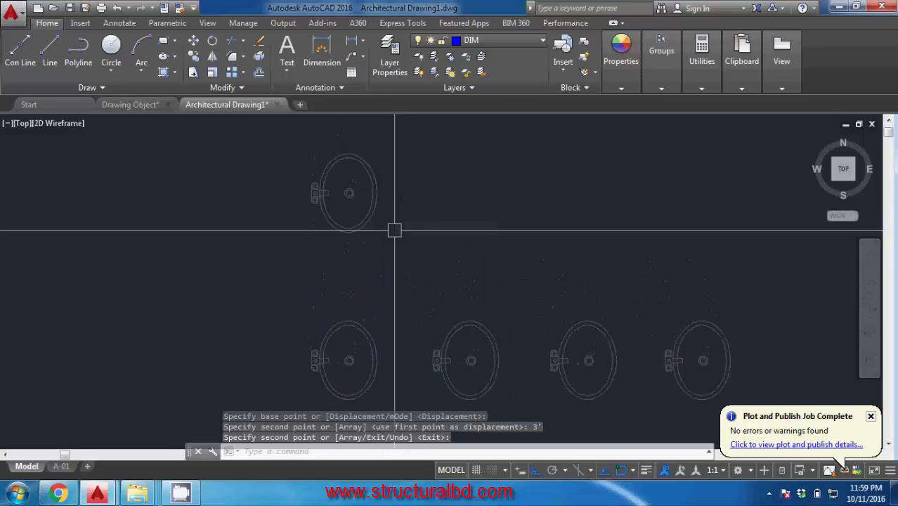
pyautogui.moveTo(373, 352); pyautogui.dragTo(369, 337, button='middle')
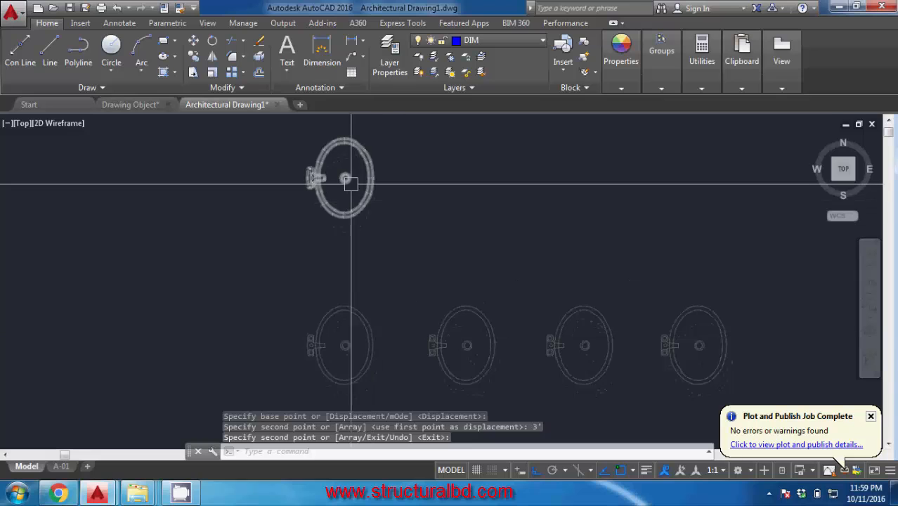
pyautogui.moveTo(402, 252)
pyautogui.mouseDown(button='middle')
pyautogui.moveTo(380, 259)
pyautogui.moveTo(353, 251)
pyautogui.moveTo(401, 262)
pyautogui.mouseUp(button='middle')
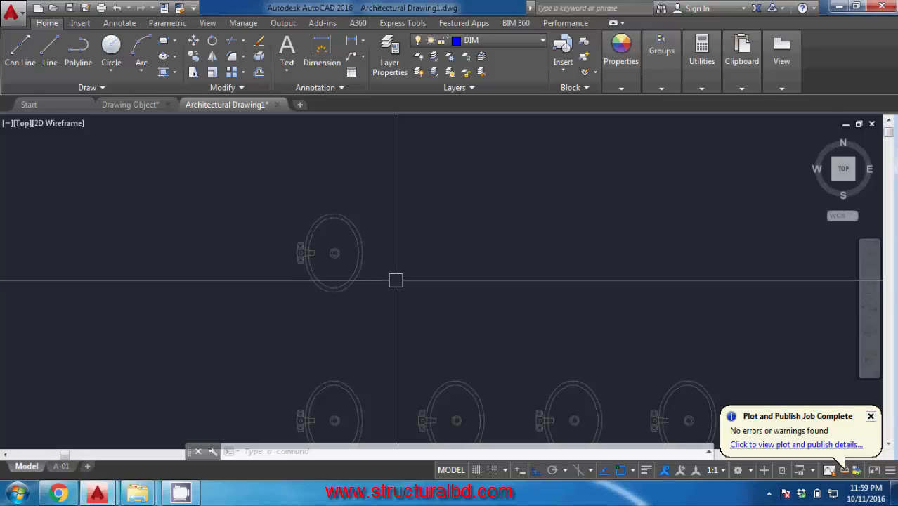
pyautogui.press('Return')
pyautogui.click(361, 255)
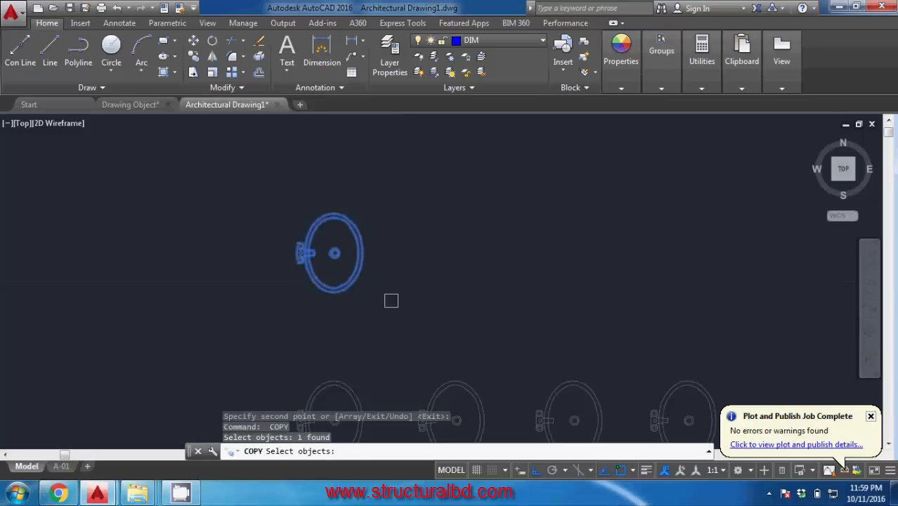
pyautogui.press('Return')
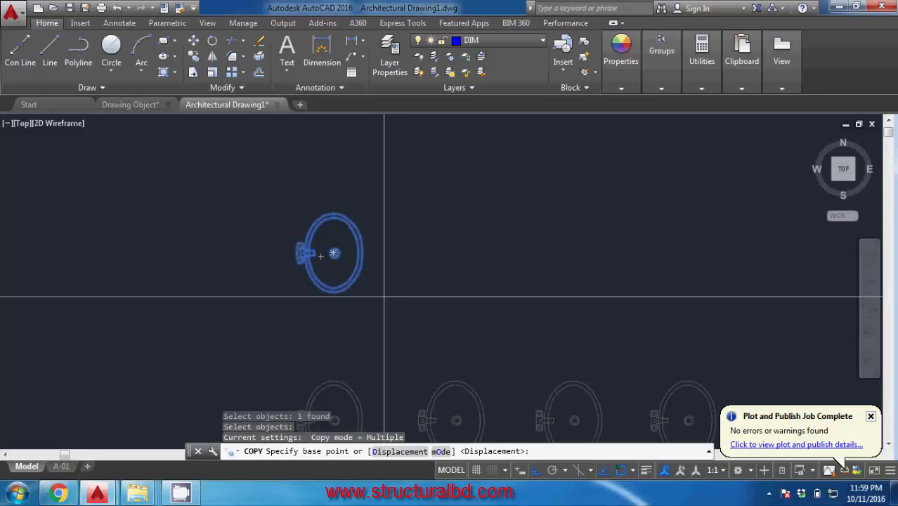
pyautogui.click(384, 297)
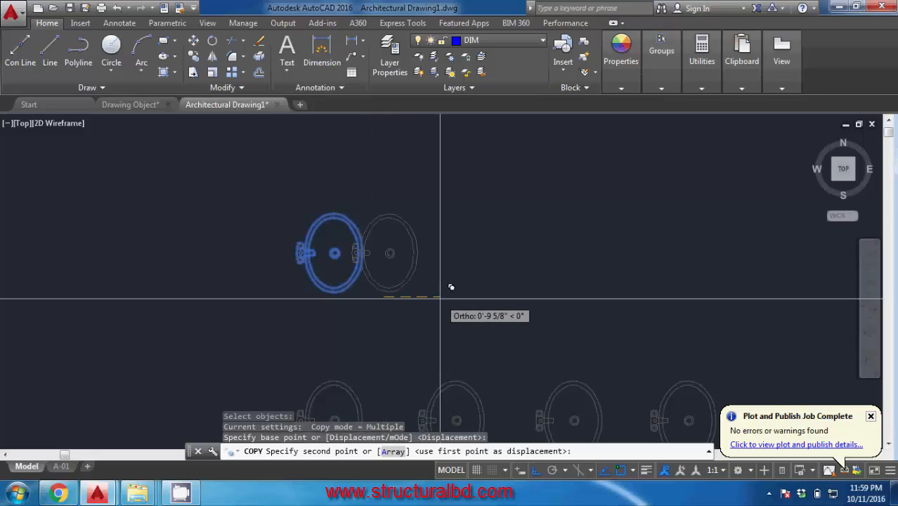
pyautogui.write('a')
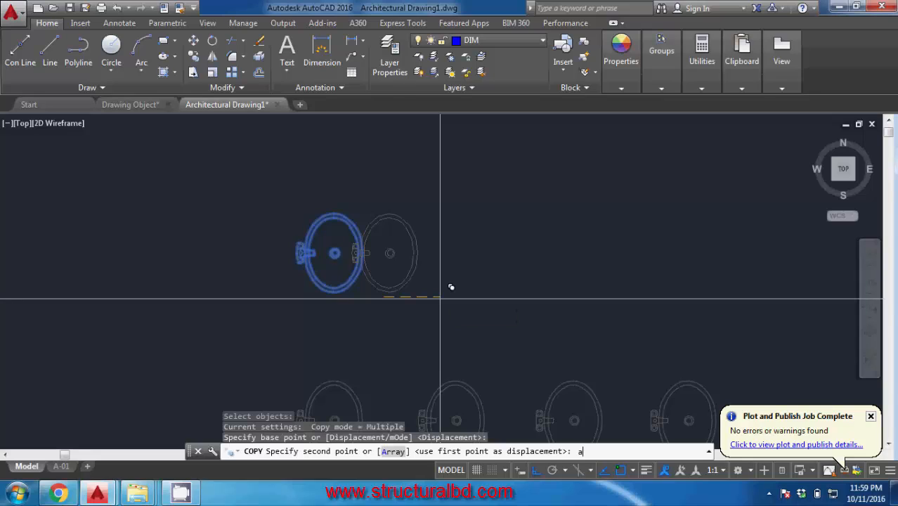
pyautogui.press('Return')
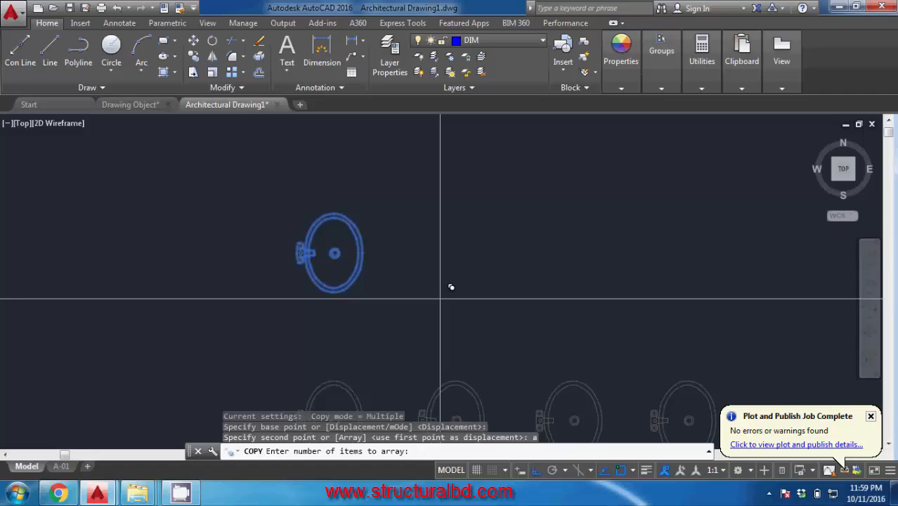
pyautogui.write('5')
pyautogui.press('Return')
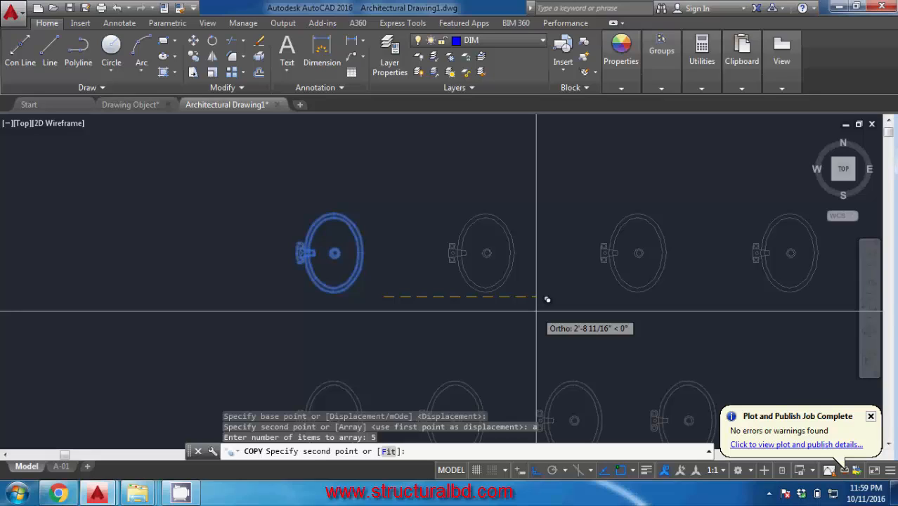
pyautogui.write("3'")
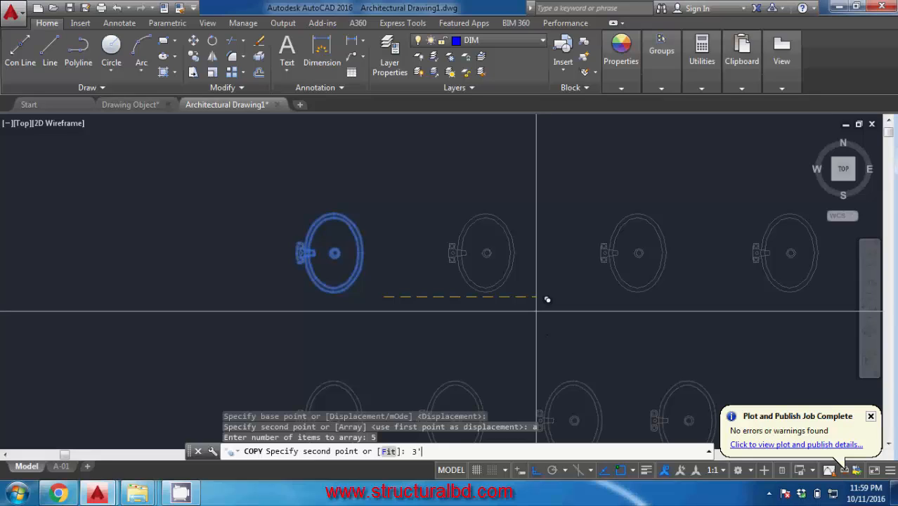
pyautogui.press('Return')
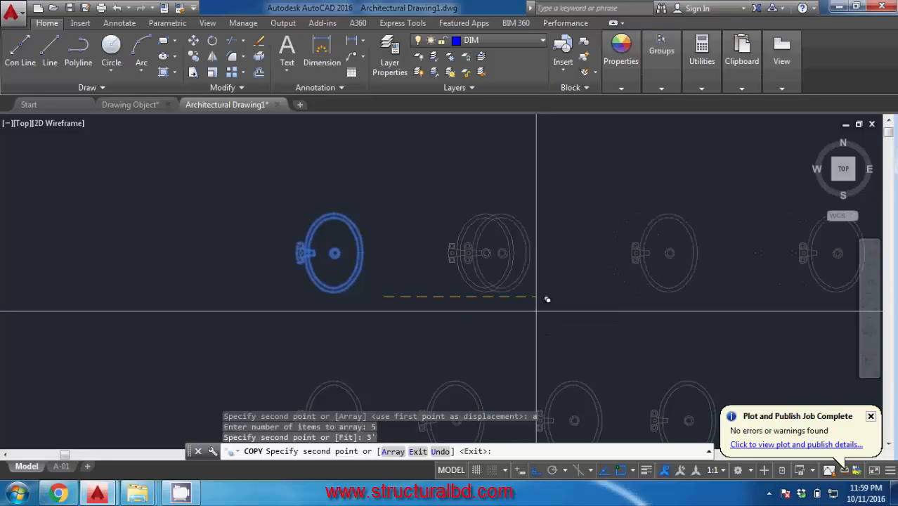
pyautogui.press('Return')
# Copy the upper row's leftmost washbasin vertically upward with Copy's Array option, using 5 items and Fit over a total distance of 10'.
pyautogui.scroll(-5, 375, 243)
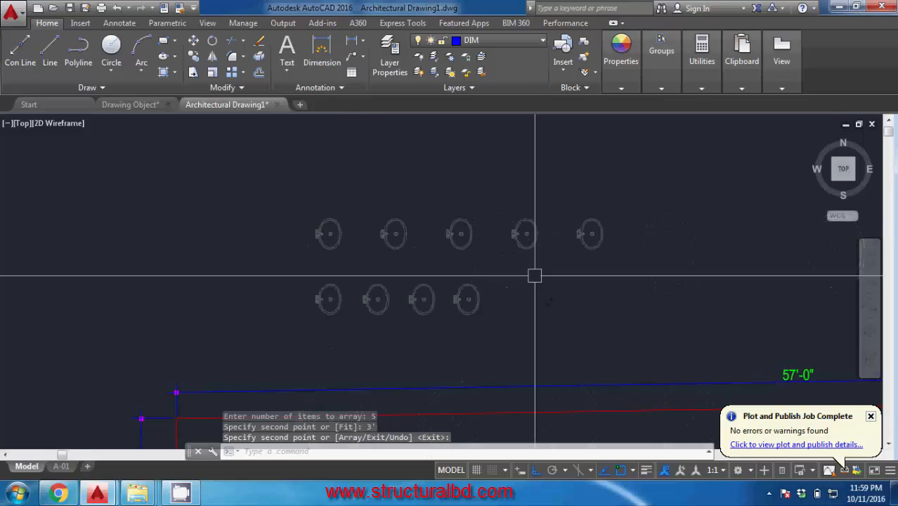
pyautogui.moveTo(353, 263); pyautogui.dragTo(377, 275, button='middle')
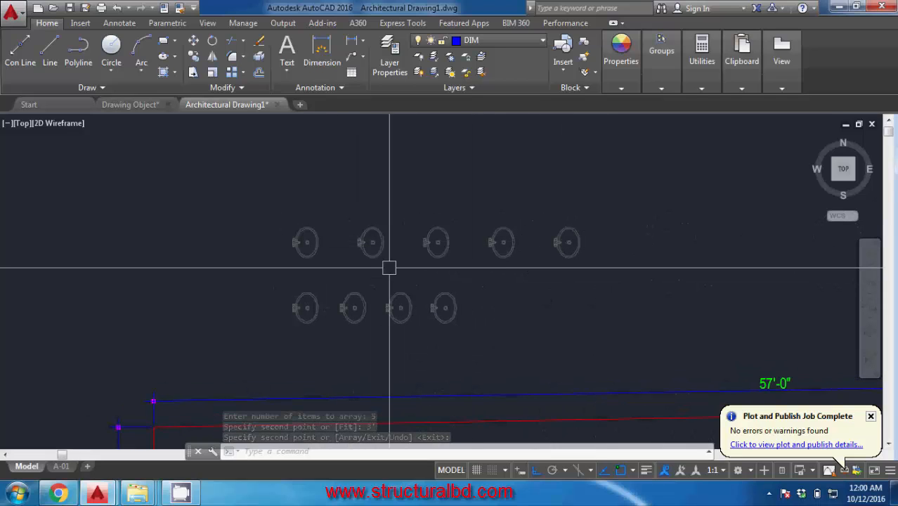
pyautogui.scroll(3, 295, 243)
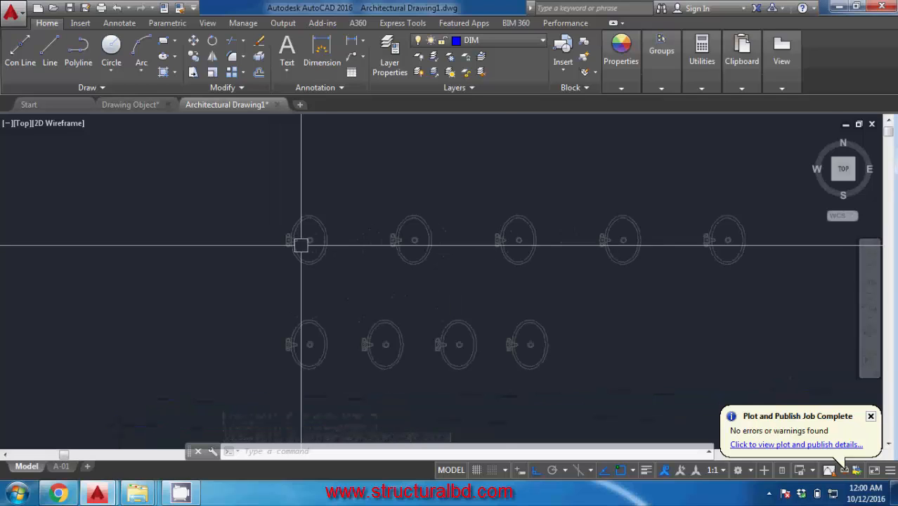
pyautogui.moveTo(305, 267); pyautogui.dragTo(386, 288, button='middle')
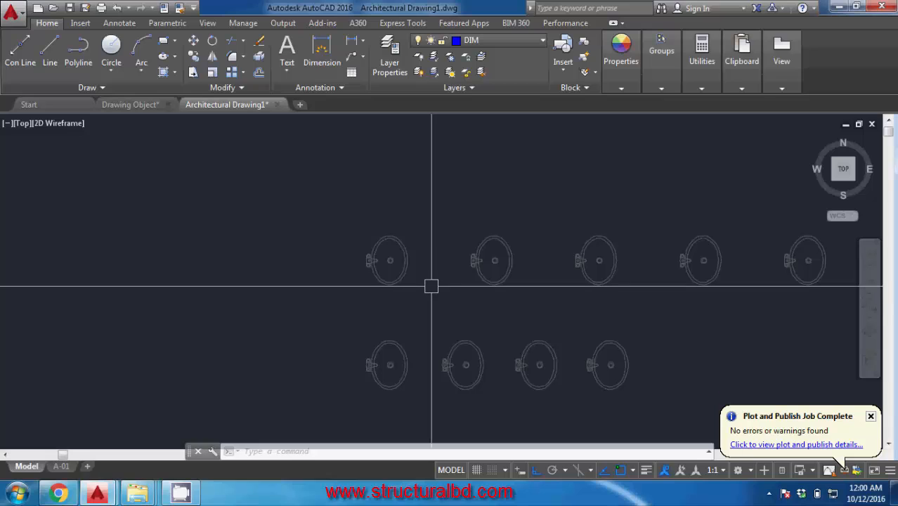
pyautogui.write('co')
pyautogui.press('Return')
pyautogui.click(400, 267)
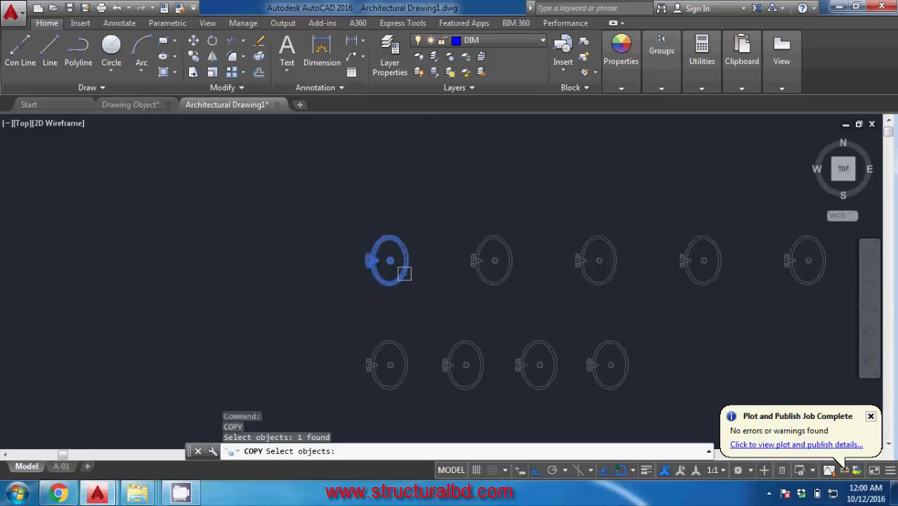
pyautogui.press('Return')
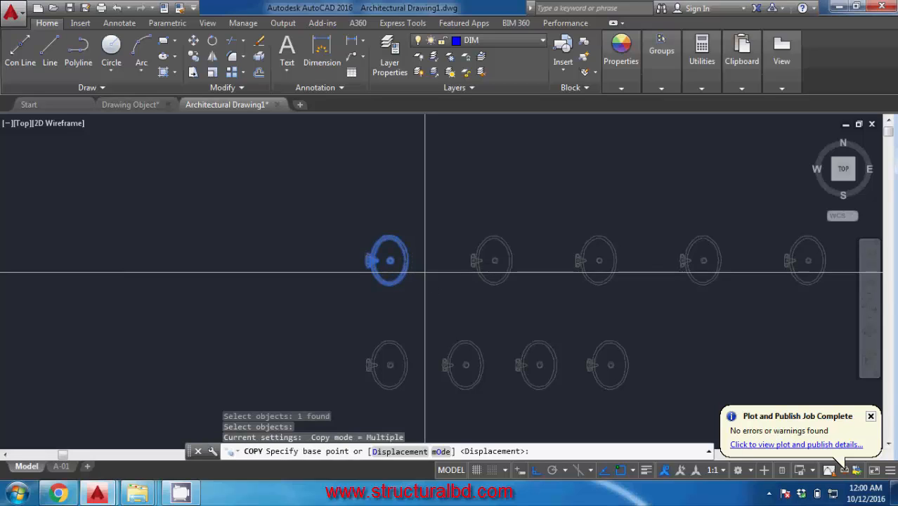
pyautogui.click(427, 276)
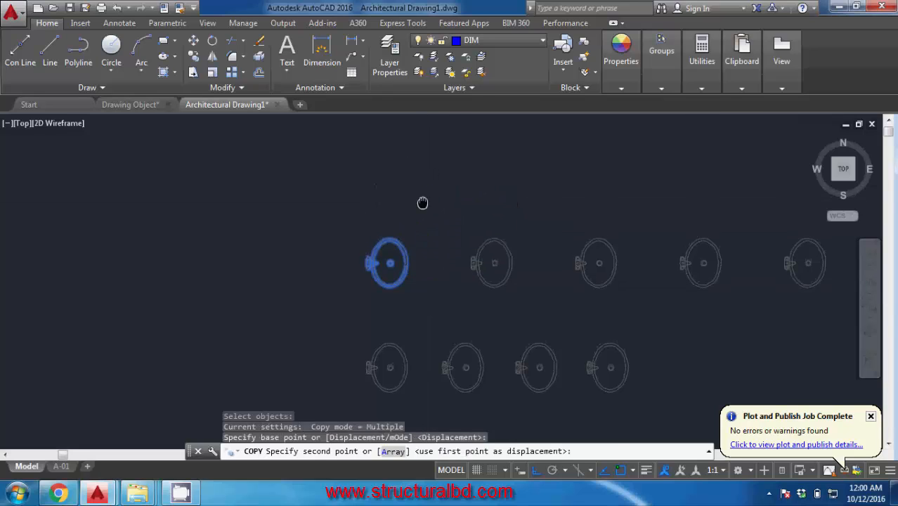
pyautogui.moveTo(423, 202); pyautogui.dragTo(421, 230, button='middle')
pyautogui.write('a')
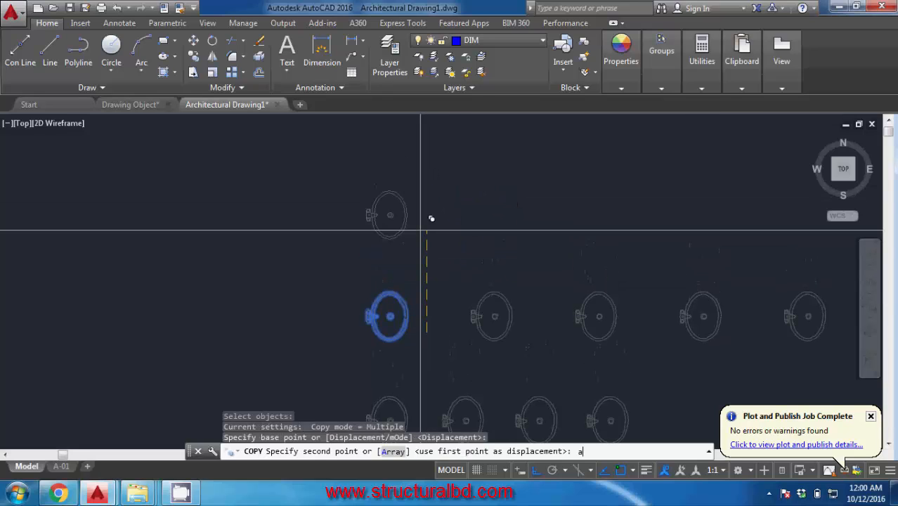
pyautogui.press('Return')
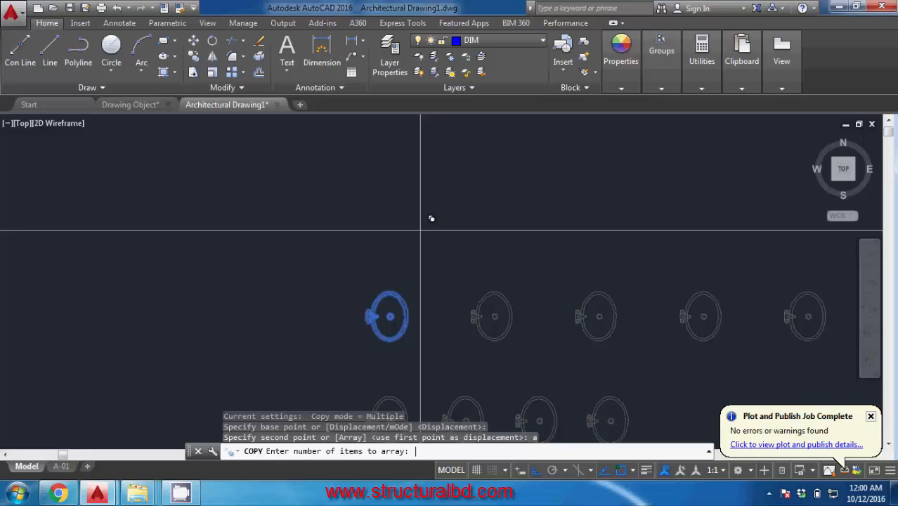
pyautogui.write('5')
pyautogui.press('Return')
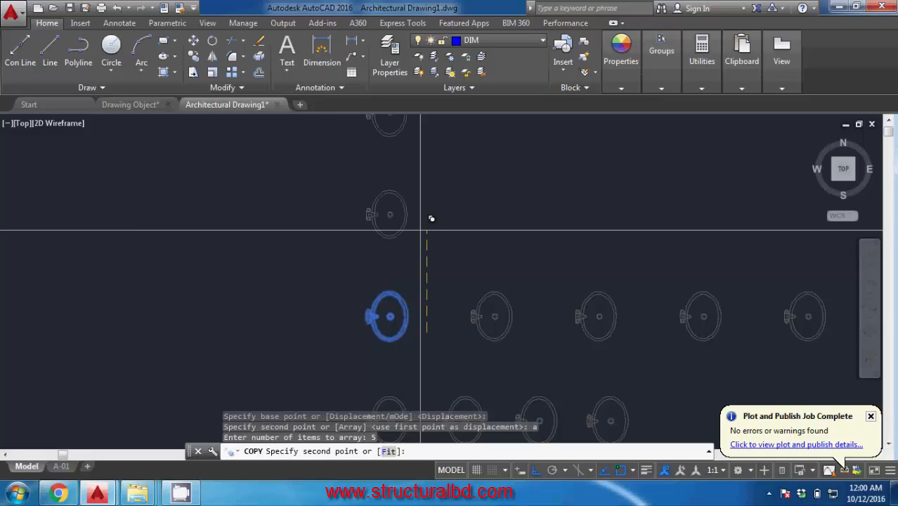
pyautogui.write('f')
pyautogui.press('Return')
pyautogui.scroll(-2, 432, 219)
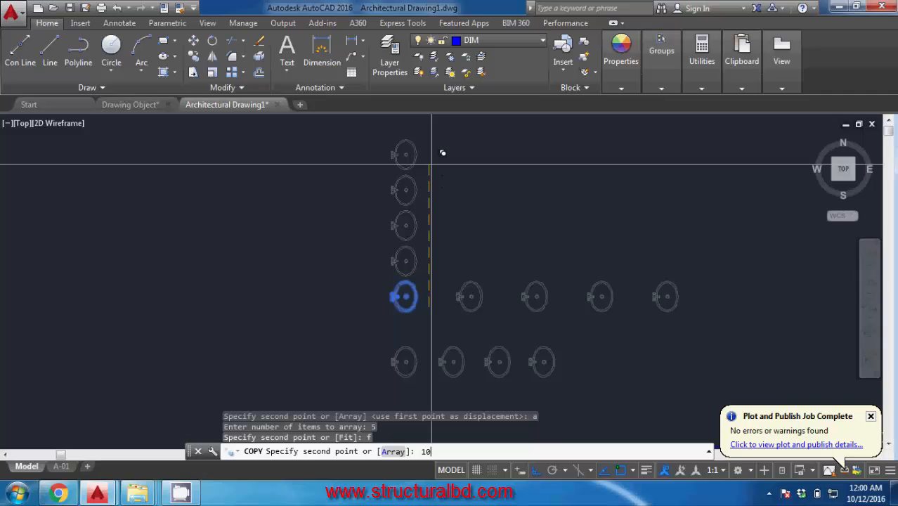
pyautogui.press('Return')
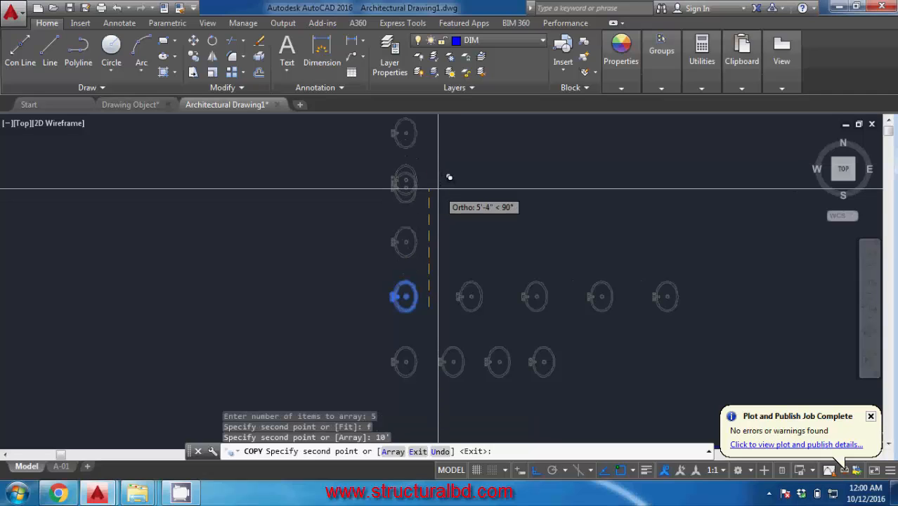
pyautogui.press('Return')
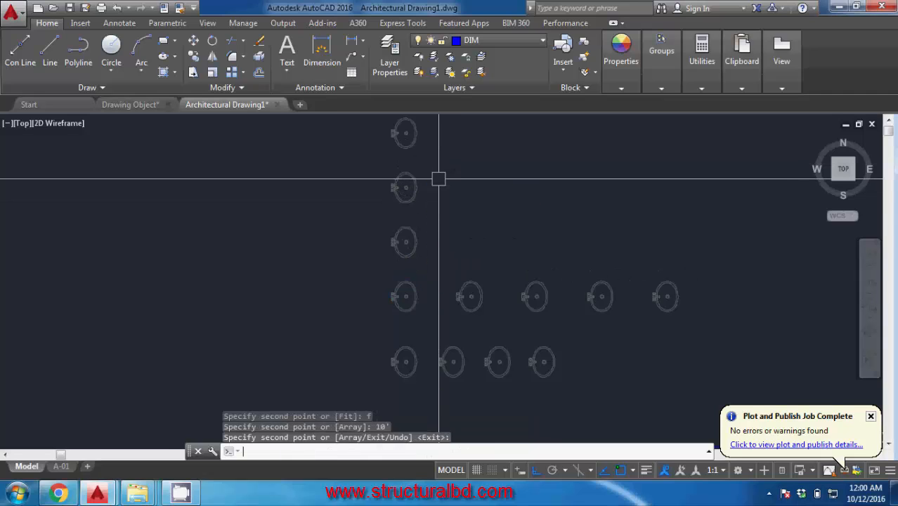
pyautogui.scroll(-5, 436, 180)
pyautogui.scroll(3, 409, 205)
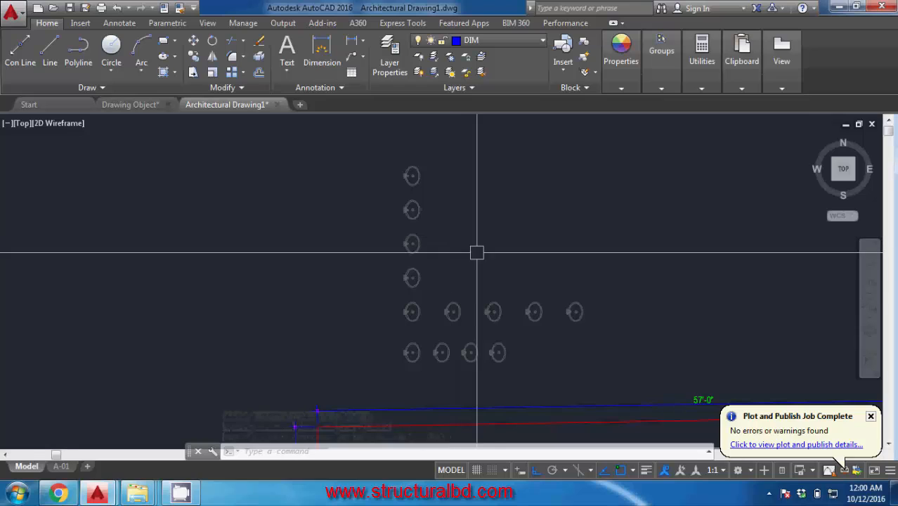
pyautogui.moveTo(485, 256); pyautogui.dragTo(408, 240, button='middle')
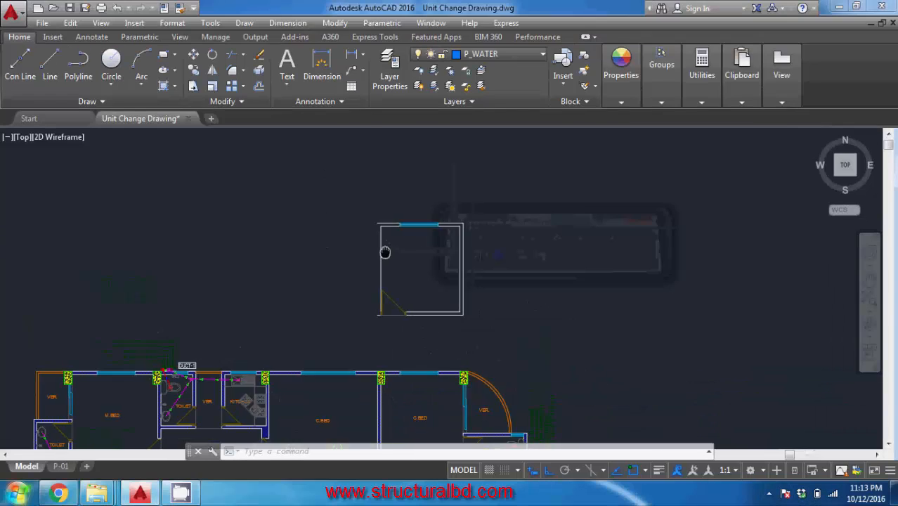
# Offset the room's left wall line 9" outward to the left.
pyautogui.scroll(4, 385, 252)
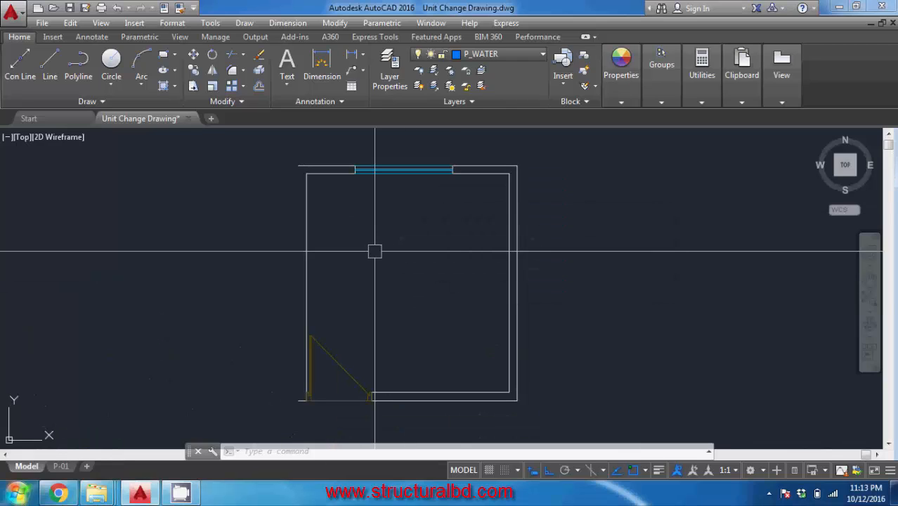
pyautogui.moveTo(375, 250); pyautogui.dragTo(410, 228, button='middle')
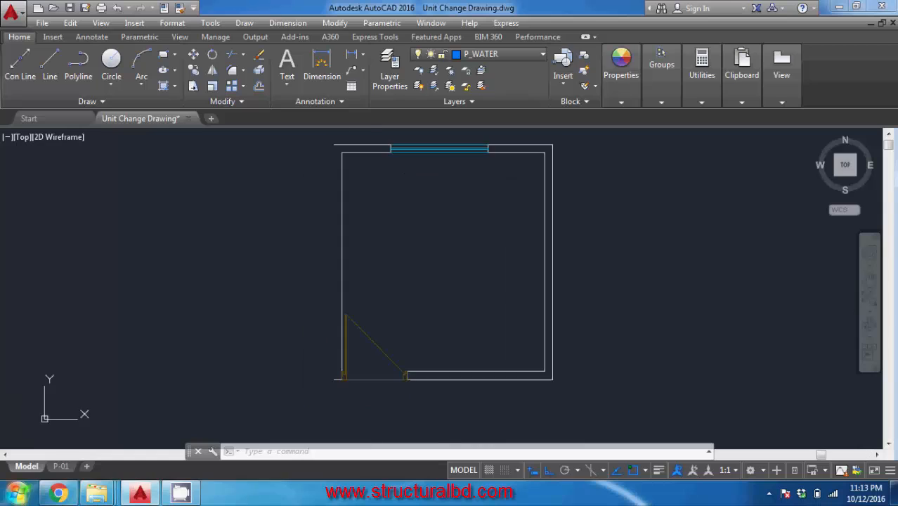
pyautogui.moveTo(278, 231); pyautogui.dragTo(279, 259, button='middle')
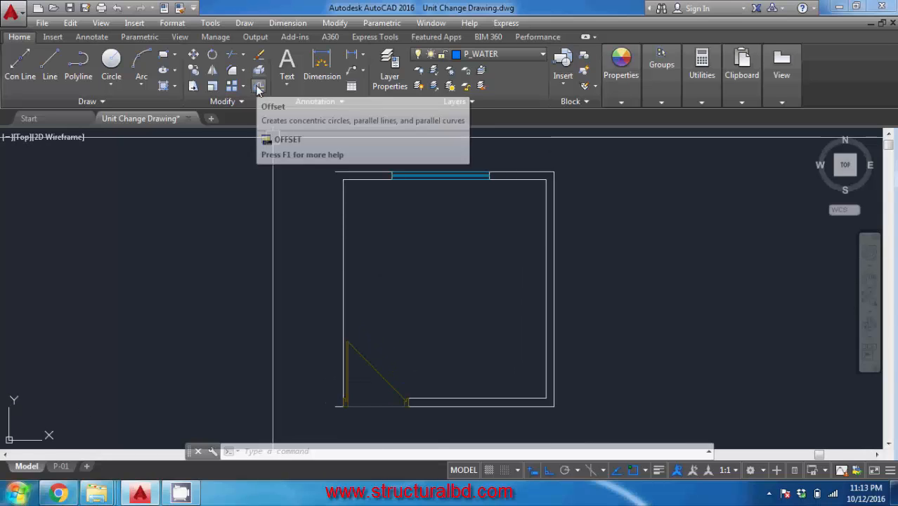
pyautogui.click(259, 88)
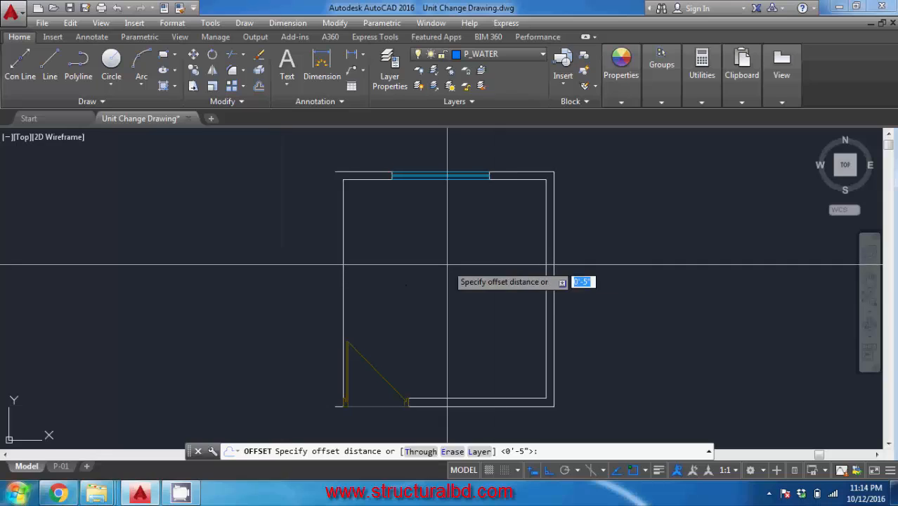
pyautogui.scroll(4, 545, 253)
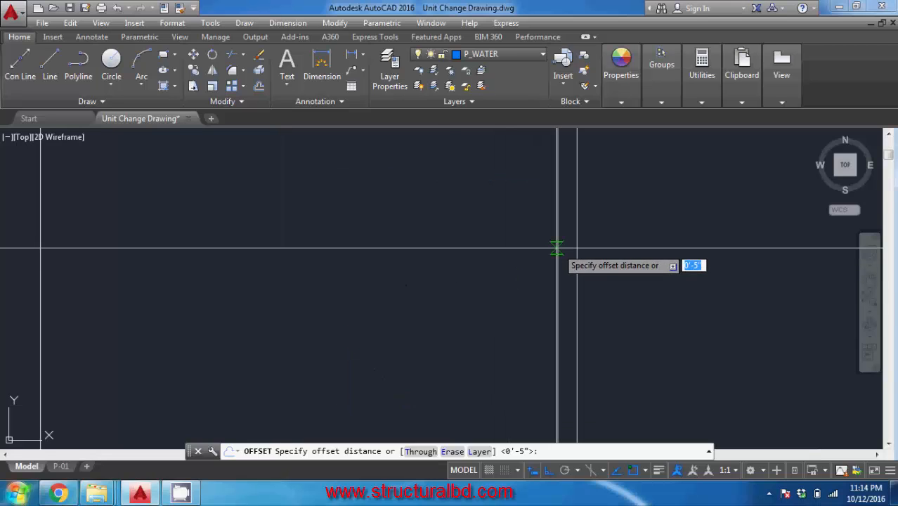
pyautogui.scroll(-4, 527, 253)
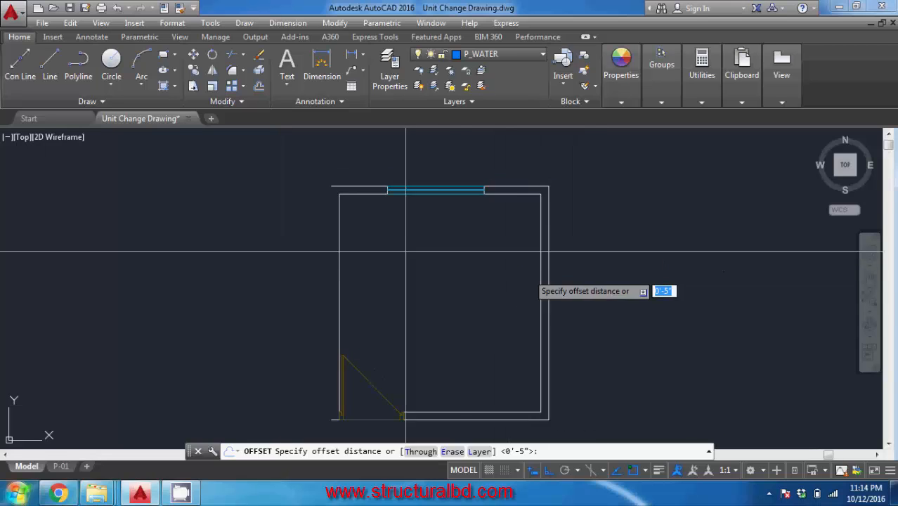
pyautogui.moveTo(405, 251); pyautogui.dragTo(461, 251, button='middle')
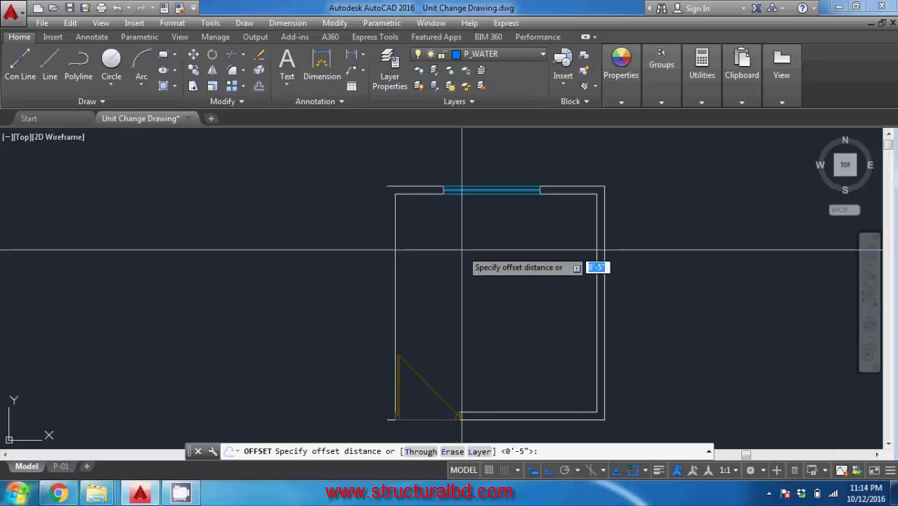
pyautogui.moveTo(463, 288); pyautogui.dragTo(459, 262, button='middle')
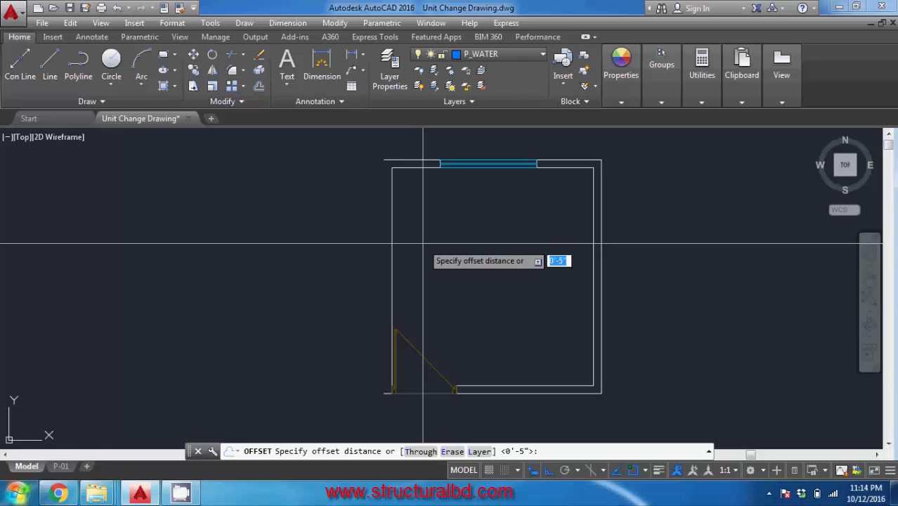
pyautogui.press('Return')
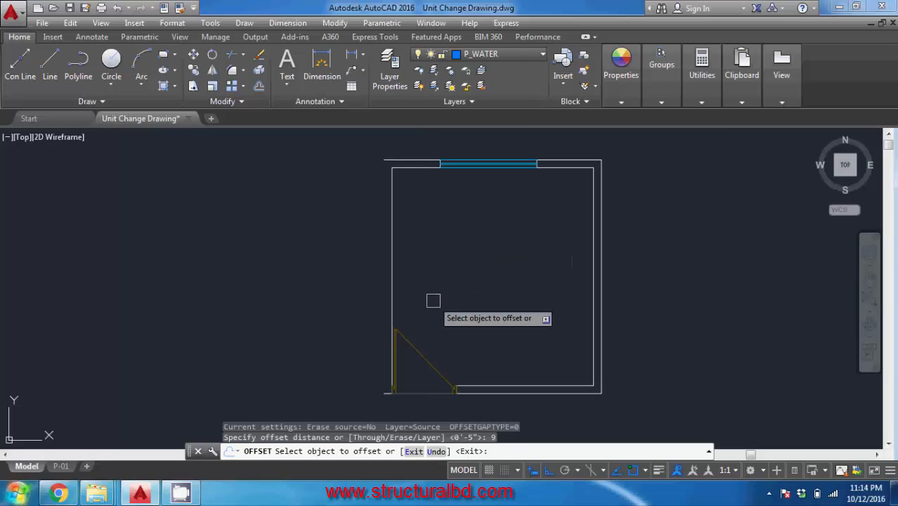
pyautogui.click(392, 225)
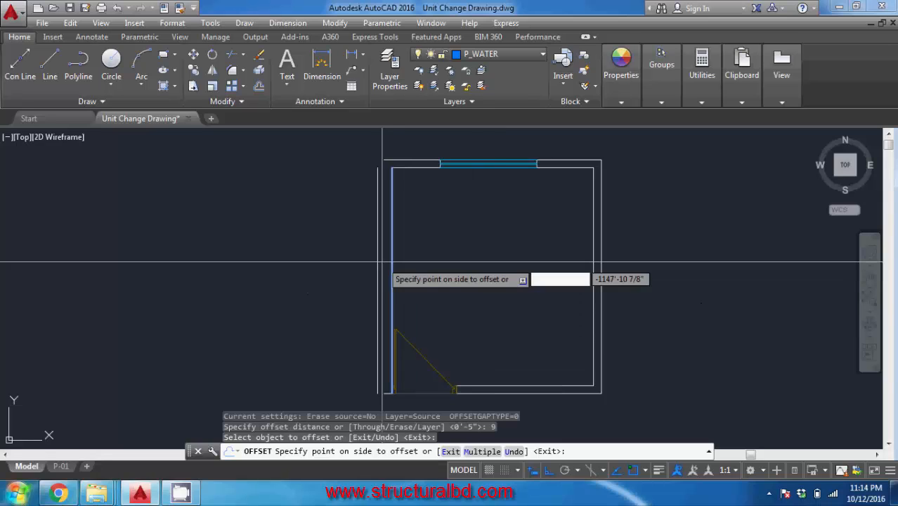
pyautogui.click(314, 259)
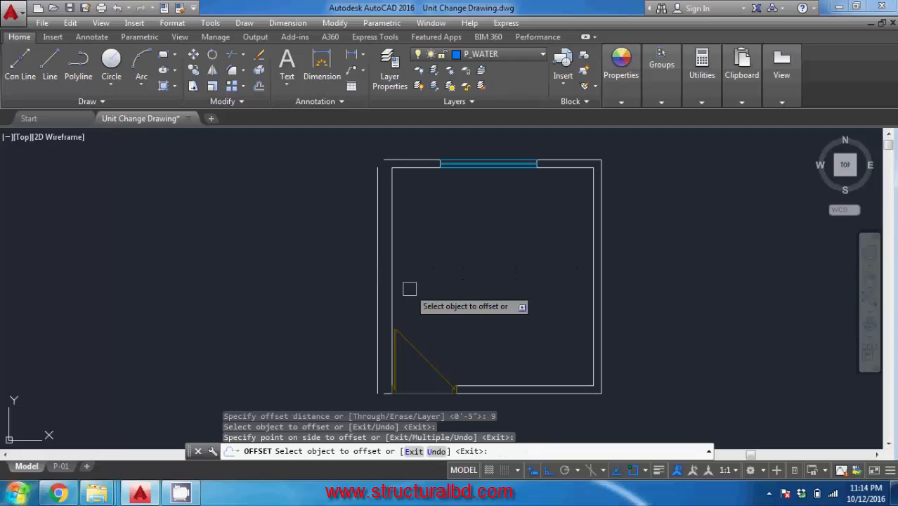
pyautogui.press('Return')
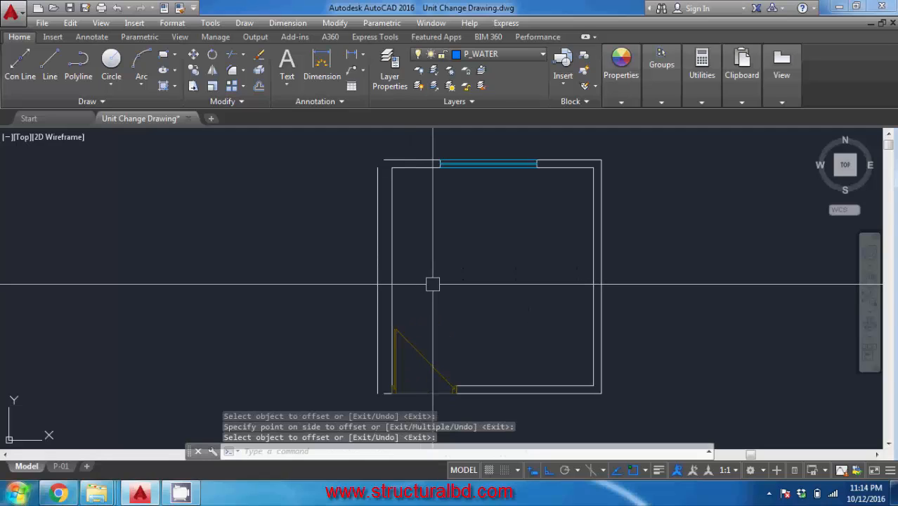
# Repeat Offset with the same 9" distance, offsetting the room's left wall line to the right, into the room.
pyautogui.press('Return')
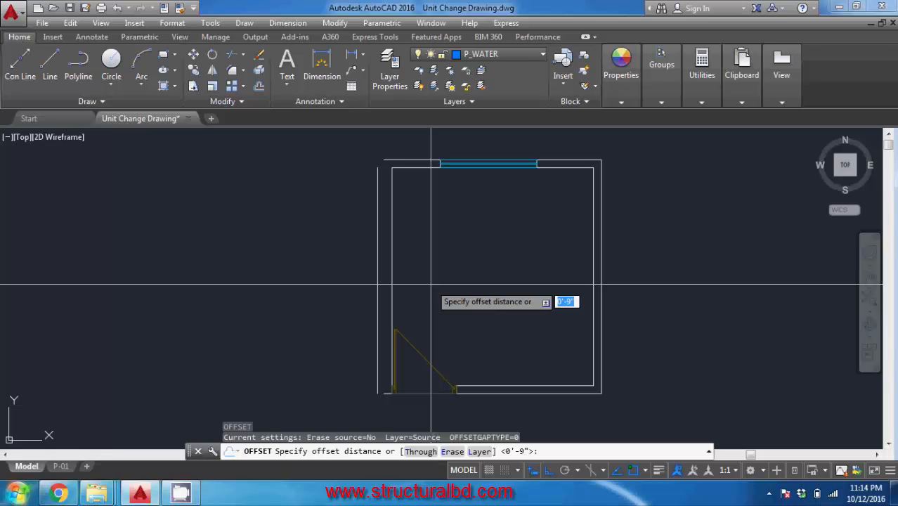
pyautogui.press('Return')
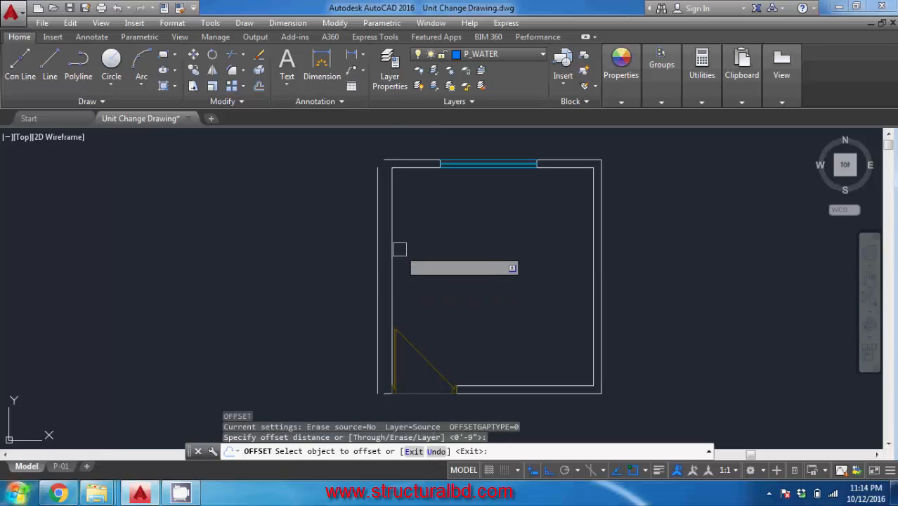
pyautogui.click(391, 246)
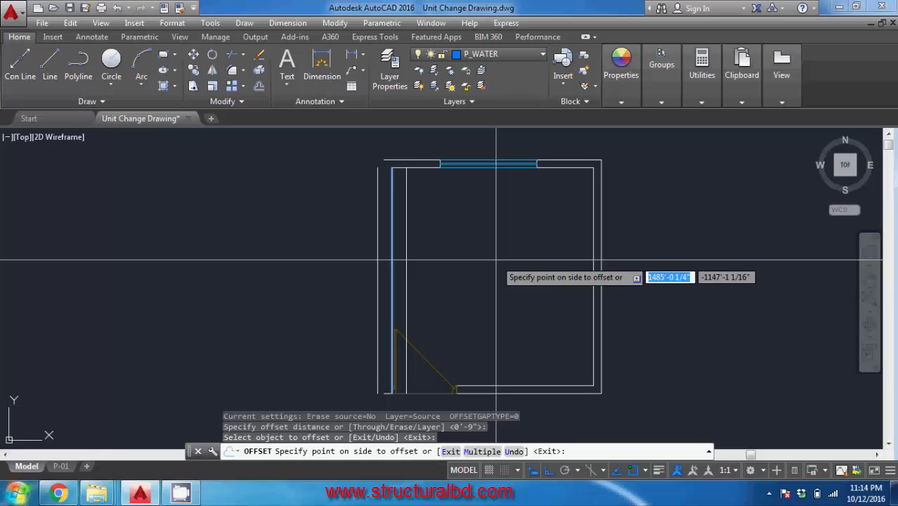
pyautogui.click(492, 264)
pyautogui.rightClick(466, 257)
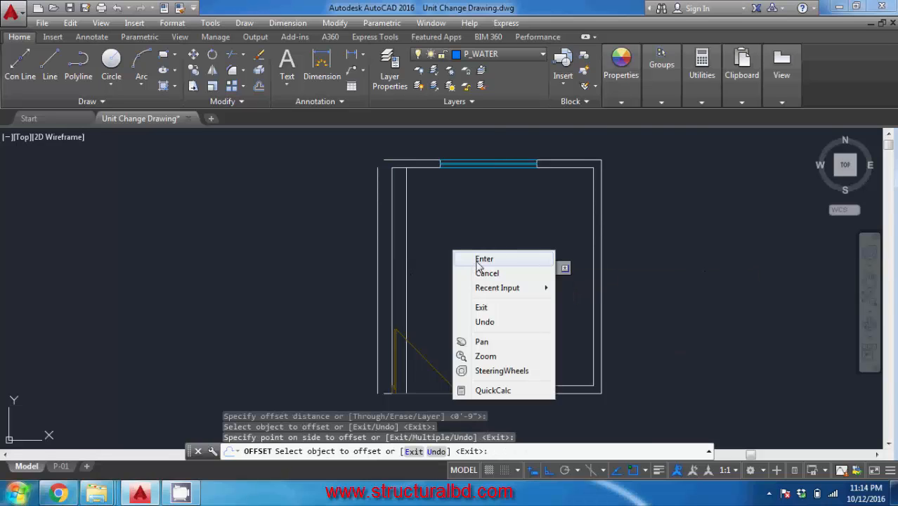
pyautogui.click(471, 260)
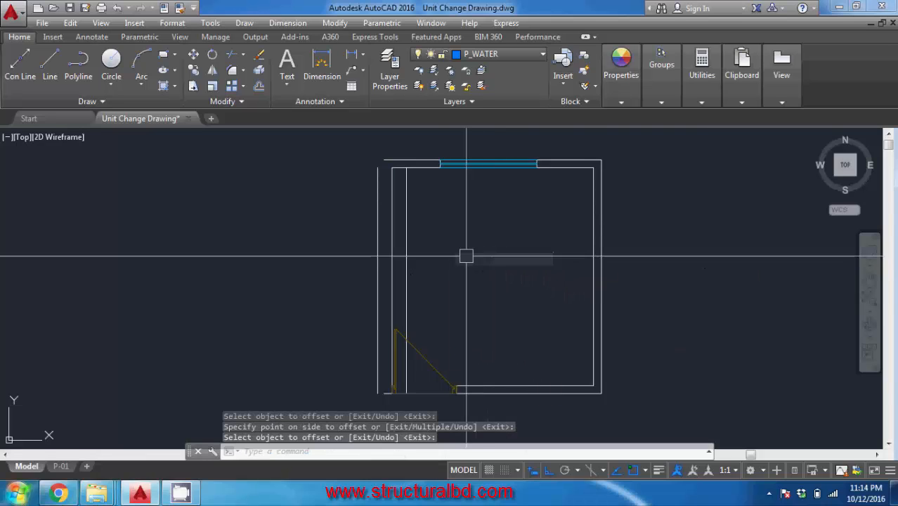
# Delete the two offset lines on either side of the room's left wall line.
pyautogui.click(406, 237)
pyautogui.click(378, 247)
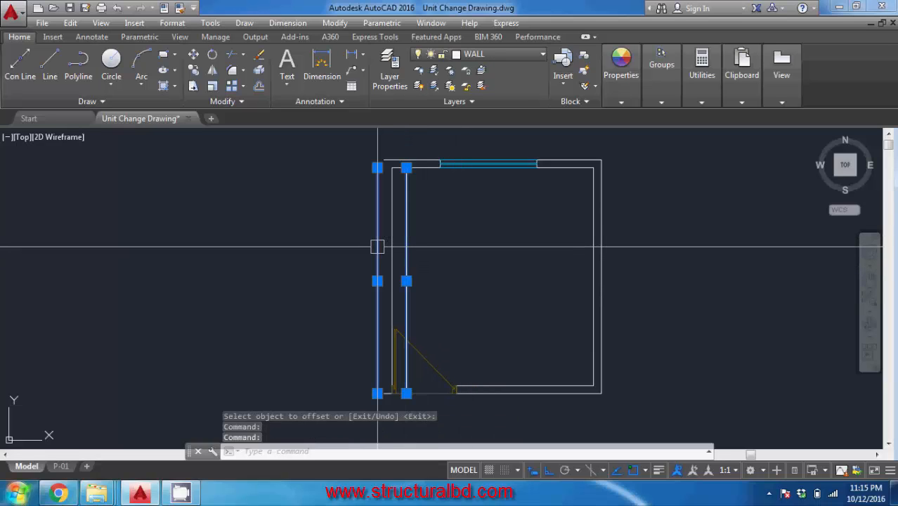
pyautogui.press('Delete')
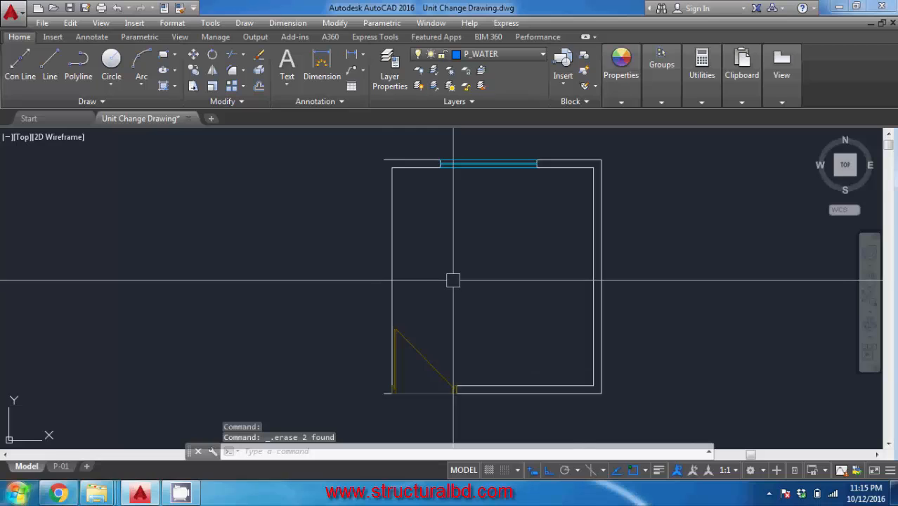
# Offset the room's left wall line outward to the left, picking the top wall's thickness between its outer and inner lines as the distance.
pyautogui.click(258, 86)
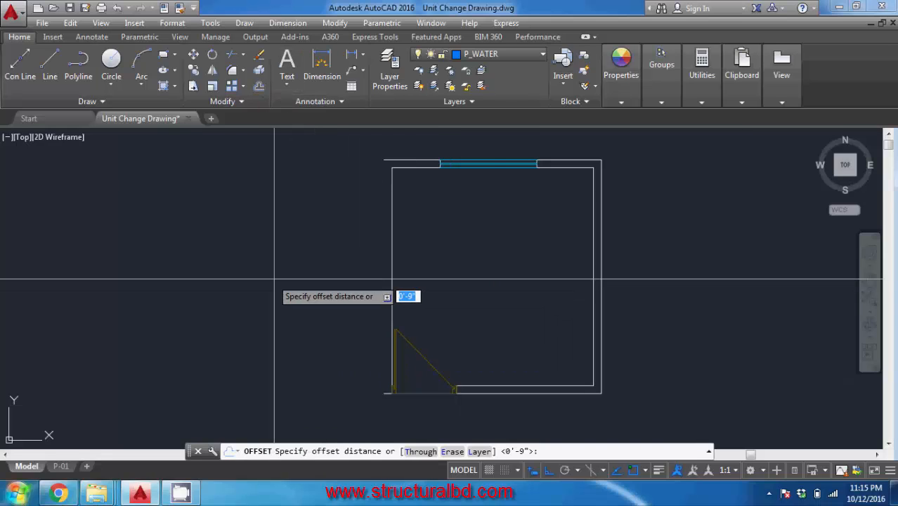
pyautogui.scroll(4, 447, 281)
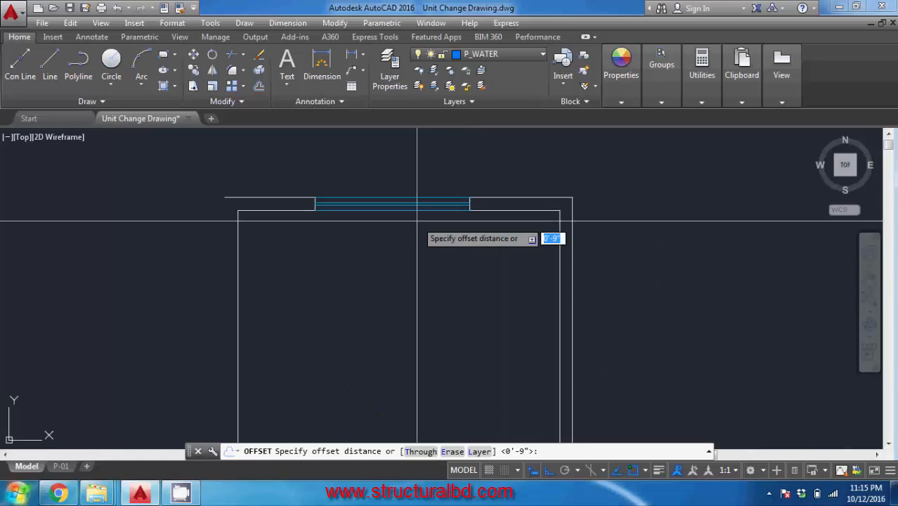
pyautogui.scroll(5, 478, 203)
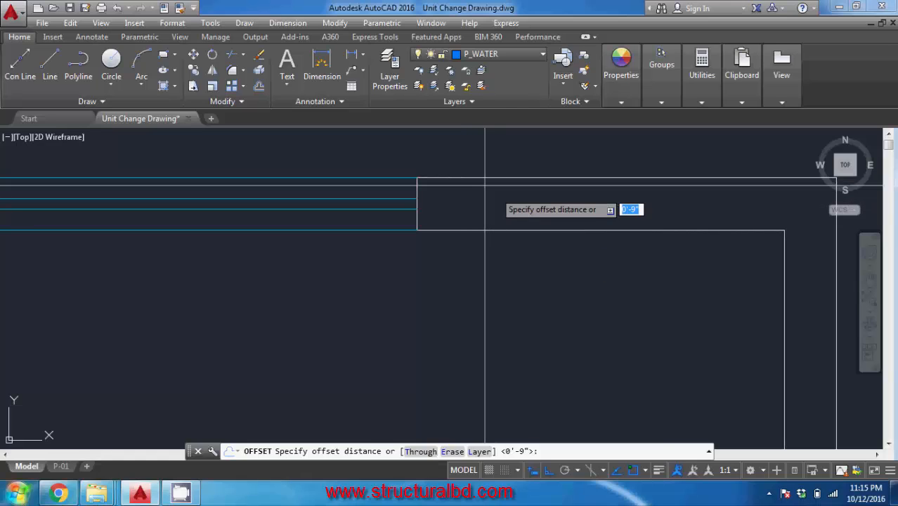
pyautogui.click(480, 179)
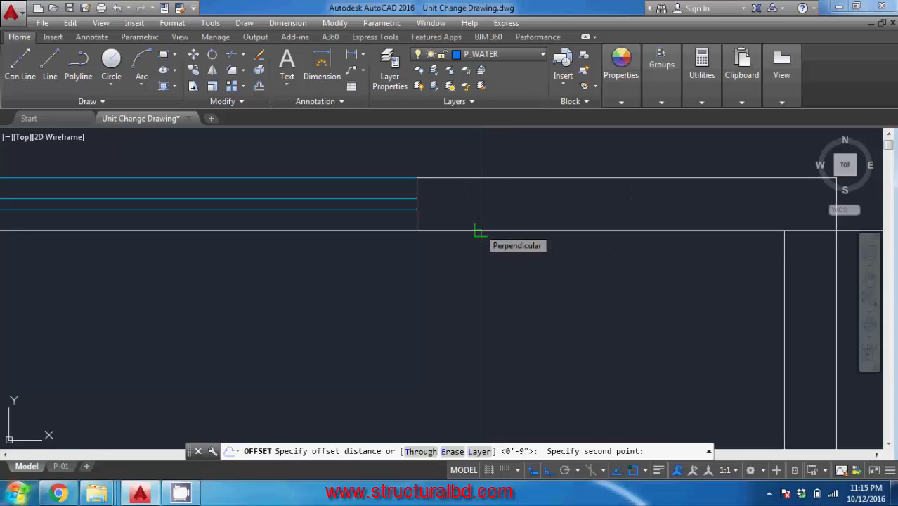
pyautogui.click(477, 230)
pyautogui.scroll(-4, 565, 187)
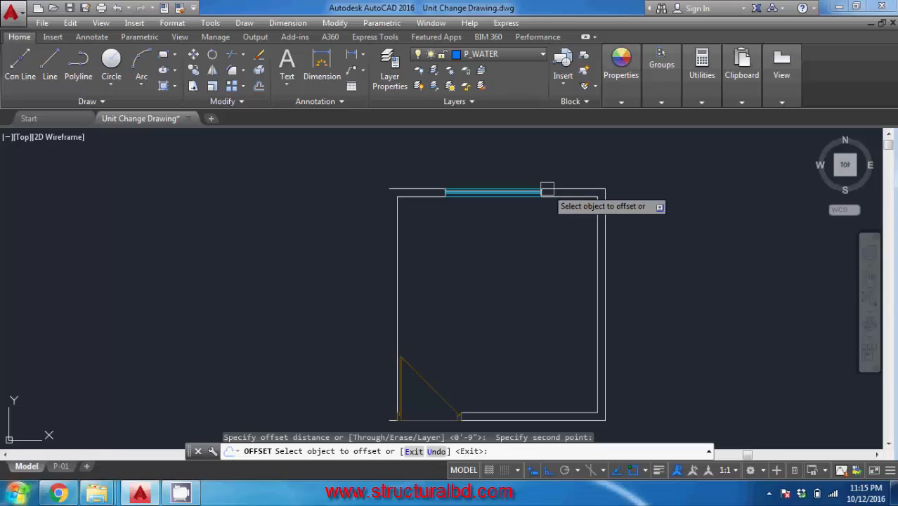
pyautogui.scroll(-3, 425, 255)
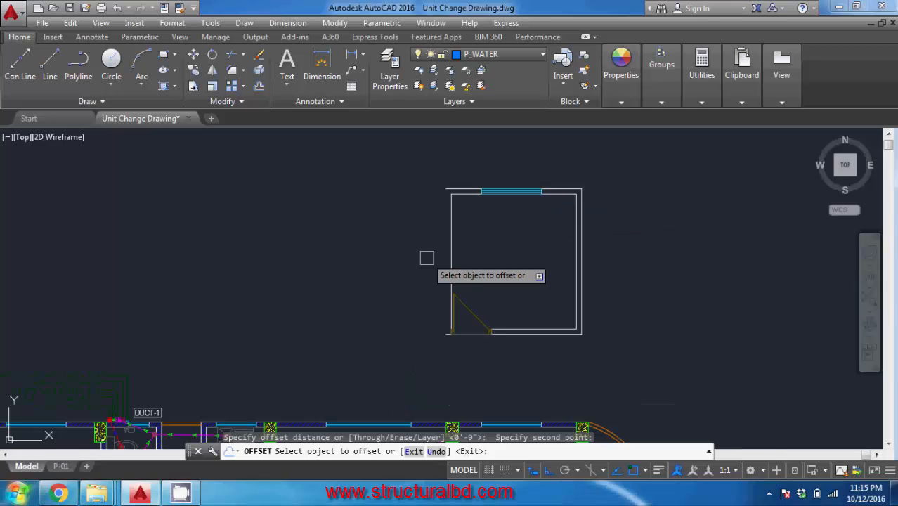
pyautogui.click(454, 232)
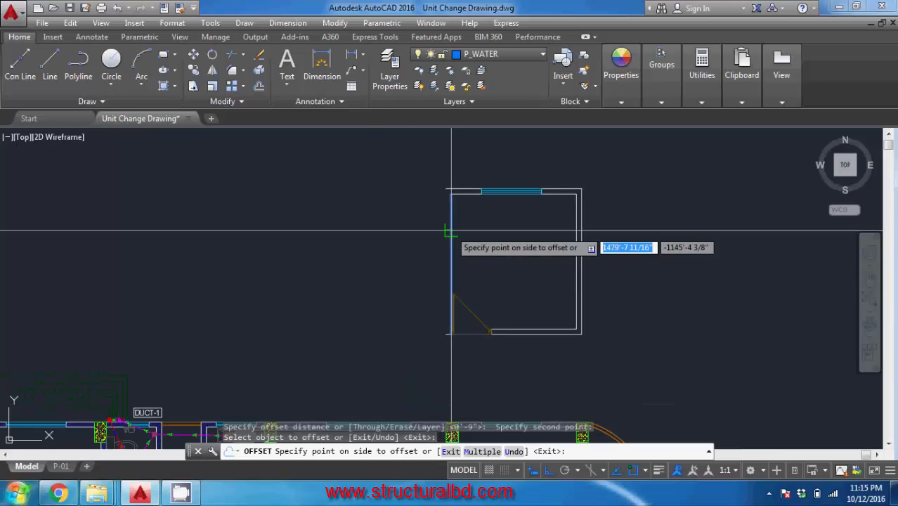
pyautogui.click(379, 237)
pyautogui.moveTo(467, 242); pyautogui.dragTo(411, 242, button='middle')
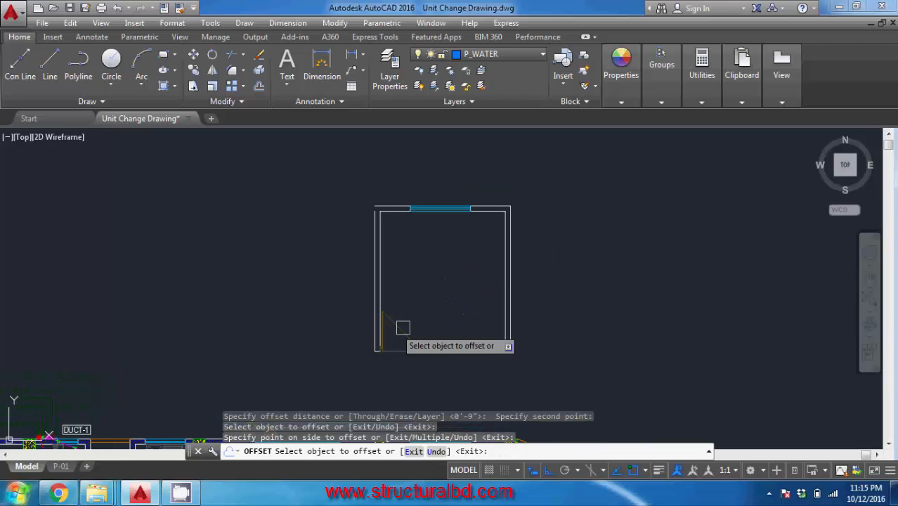
pyautogui.scroll(2, 369, 186)
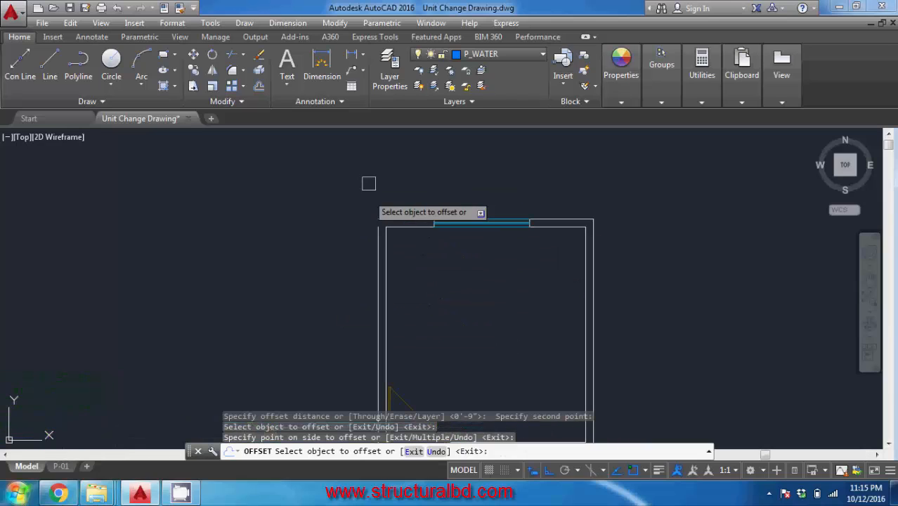
pyautogui.rightClick(309, 212)
pyautogui.click(329, 219)
pyautogui.scroll(-4, 431, 175)
pyautogui.moveTo(426, 248); pyautogui.dragTo(424, 250, button='middle')
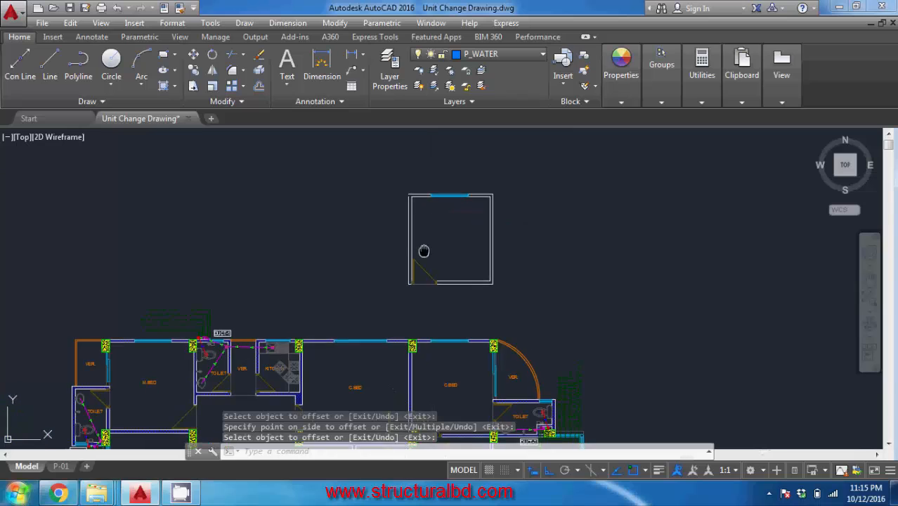
pyautogui.scroll(4, 424, 251)
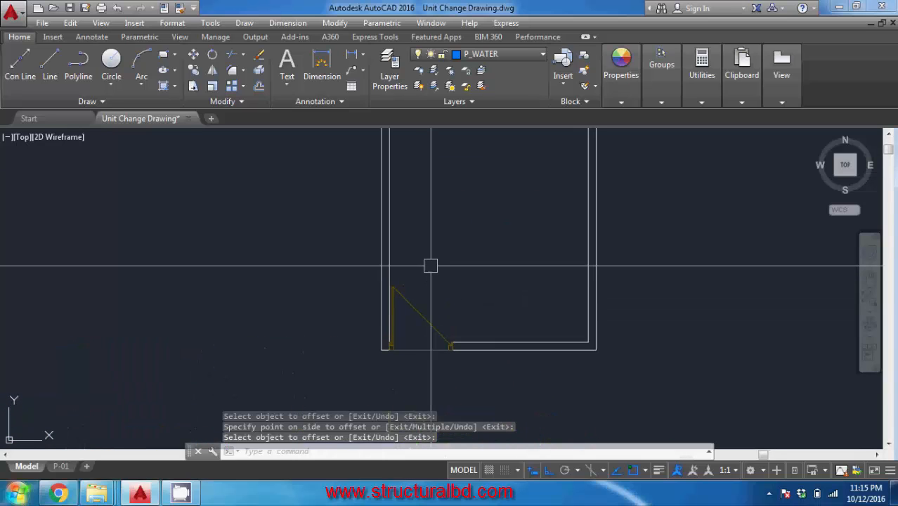
pyautogui.scroll(-3, 436, 271)
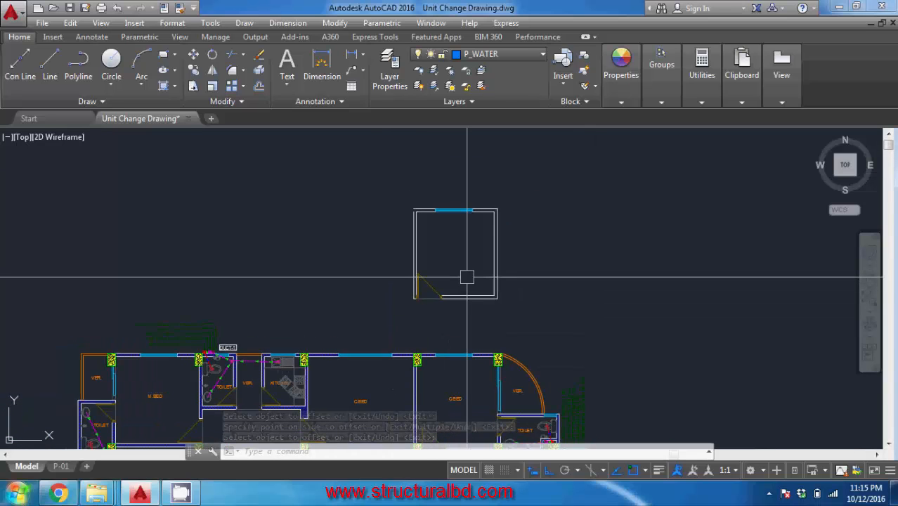
# Mirror the room, excluding its outer left wall line, about a vertical line through the left wall's midpoint, keeping the source objects.
pyautogui.click(213, 73)
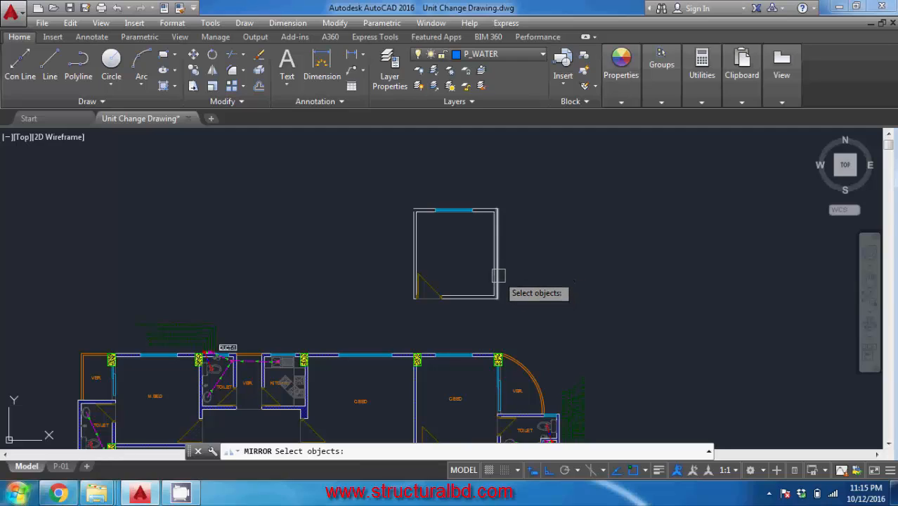
pyautogui.click(540, 318)
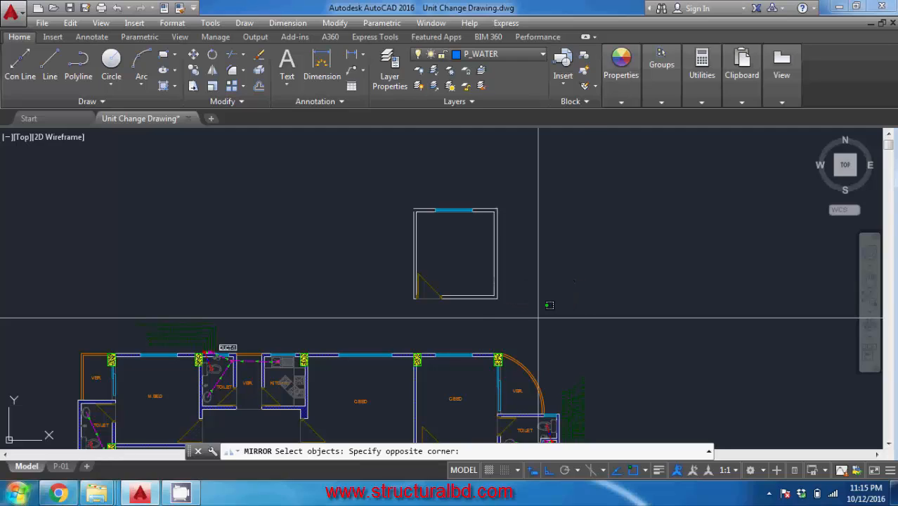
pyautogui.click(425, 213)
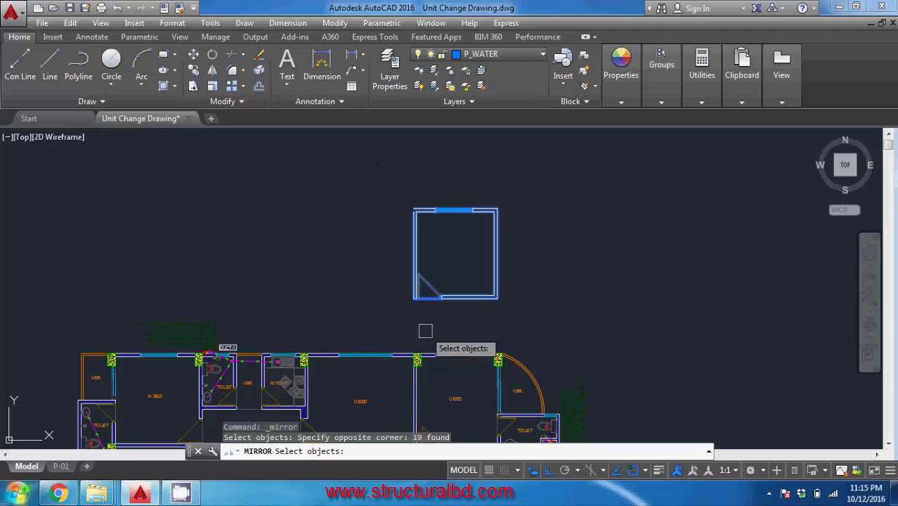
pyautogui.scroll(6, 414, 233)
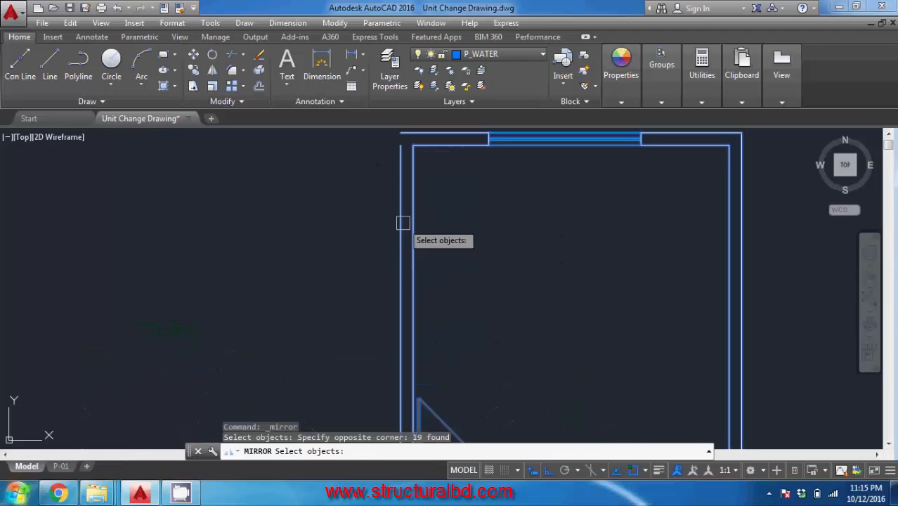
pyautogui.keyDown('shift'); pyautogui.click(403, 222); pyautogui.keyUp('shift')
pyautogui.scroll(-4, 403, 223)
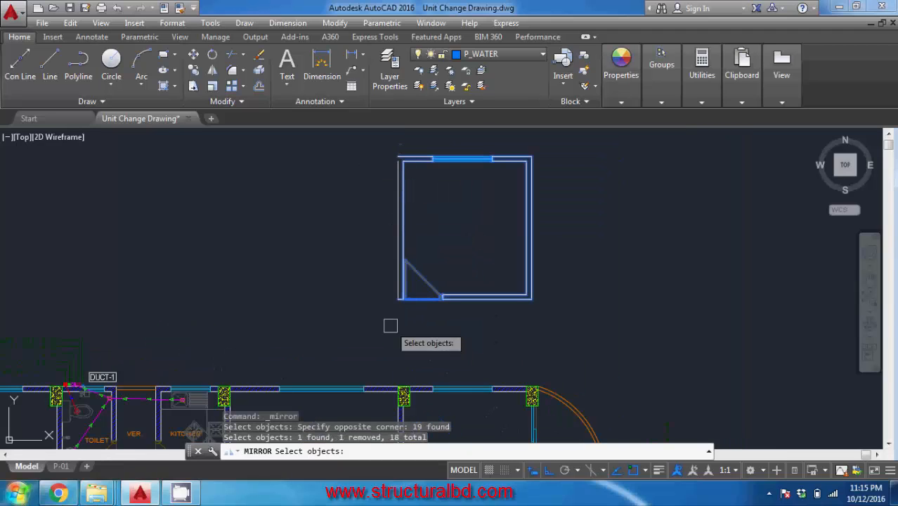
pyautogui.scroll(4, 388, 281)
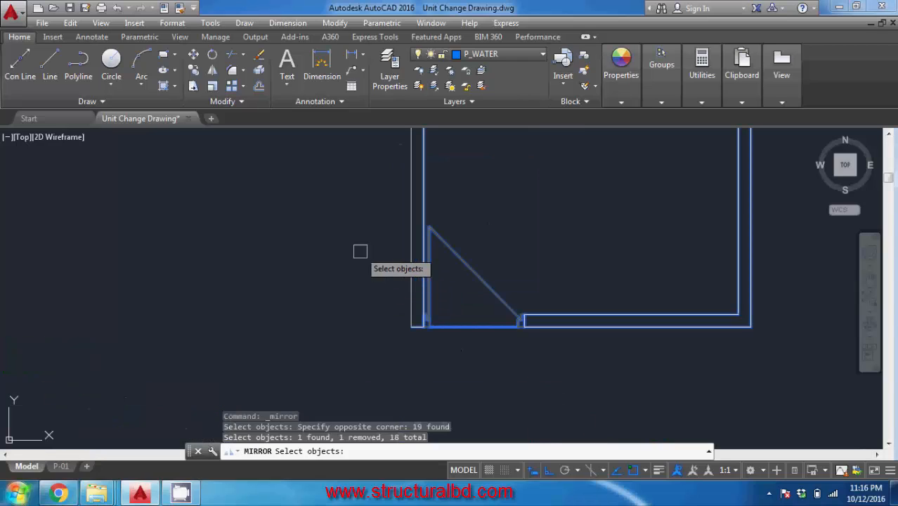
pyautogui.press('Return')
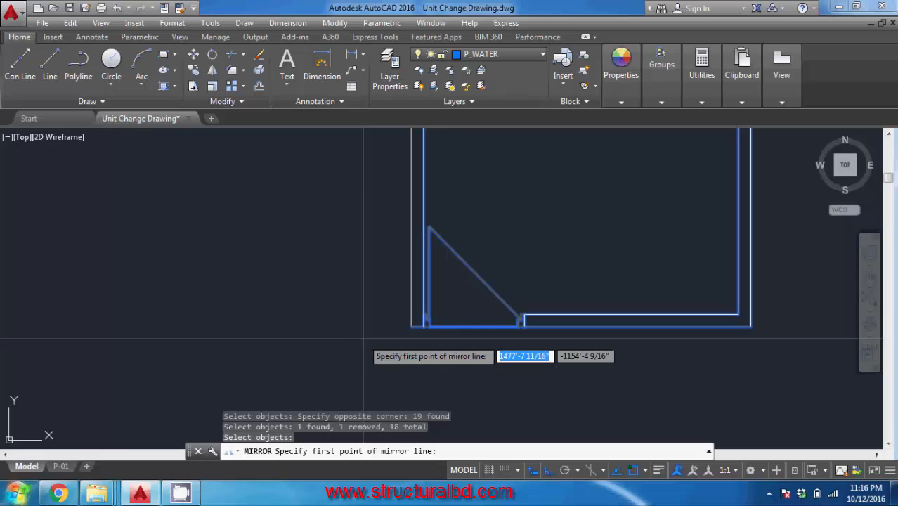
pyautogui.scroll(8, 415, 323)
pyautogui.click(414, 328)
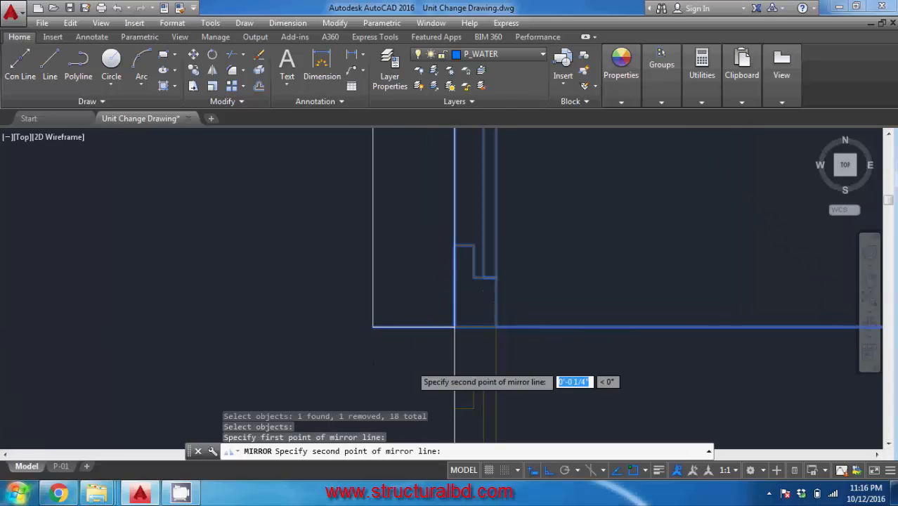
pyautogui.scroll(-5, 413, 330)
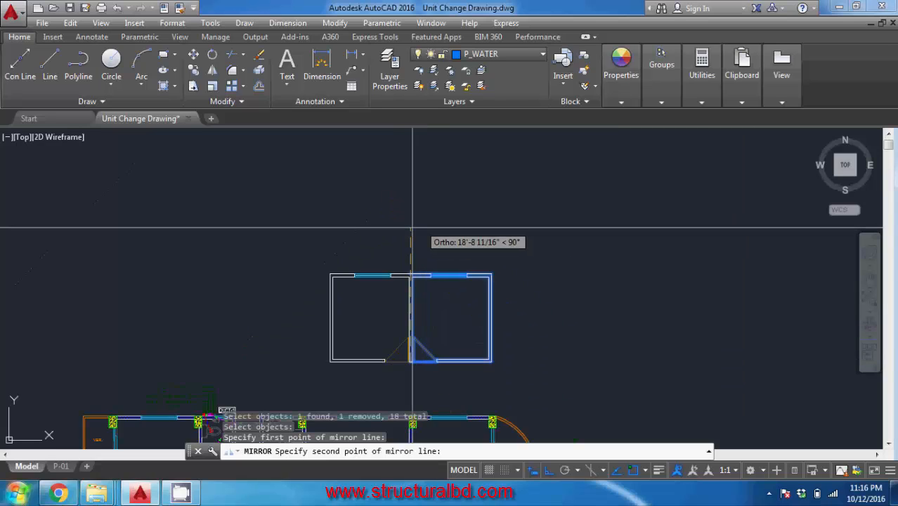
pyautogui.scroll(5, 413, 228)
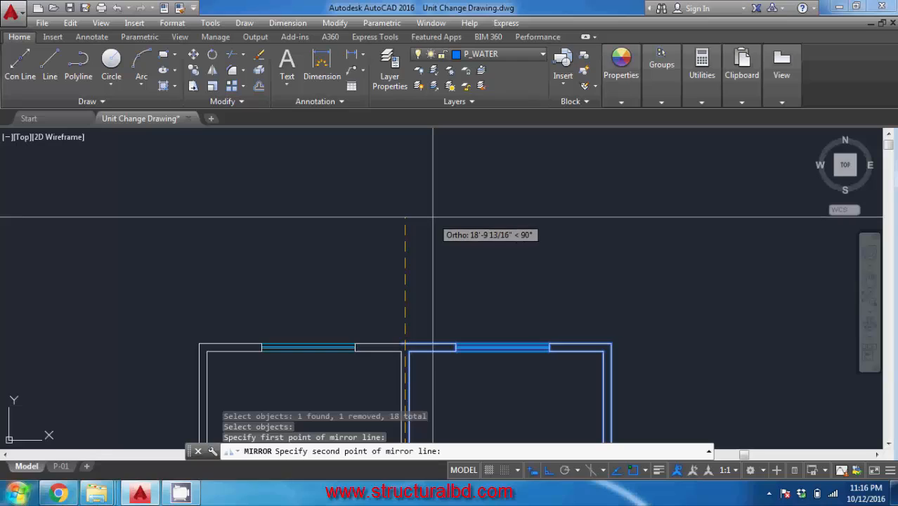
pyautogui.scroll(-2, 432, 217)
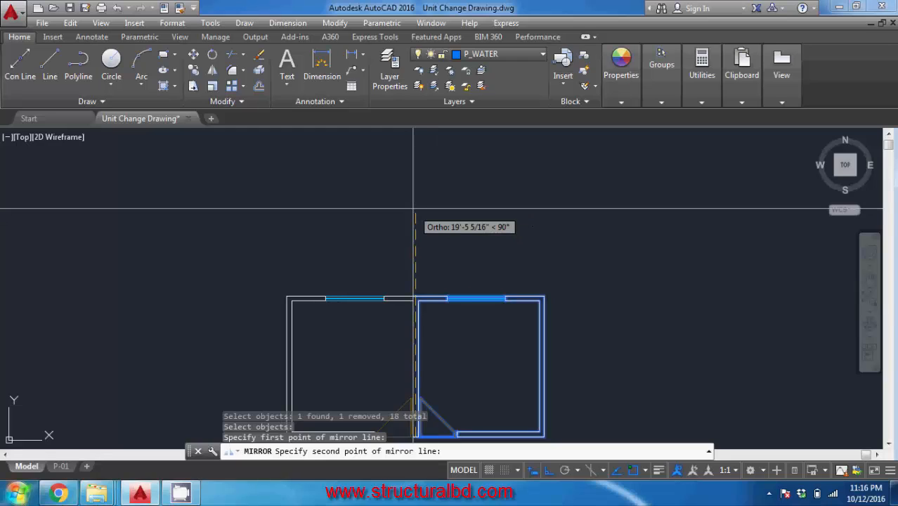
pyautogui.click(414, 206)
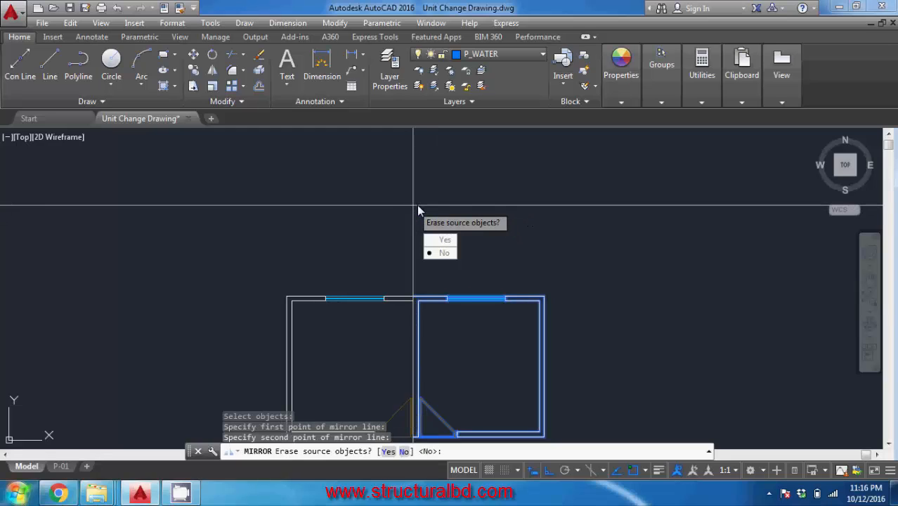
pyautogui.rightClick(416, 207)
pyautogui.click(447, 211)
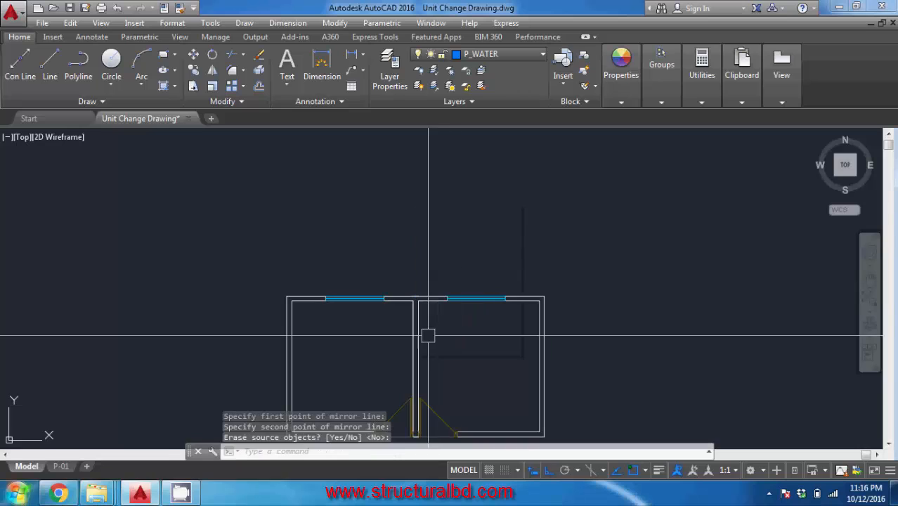
# Undo the mirroring of the room.
pyautogui.moveTo(428, 336); pyautogui.dragTo(443, 251, button='middle')
pyautogui.scroll(4, 436, 338)
pyautogui.scroll(-2, 455, 375)
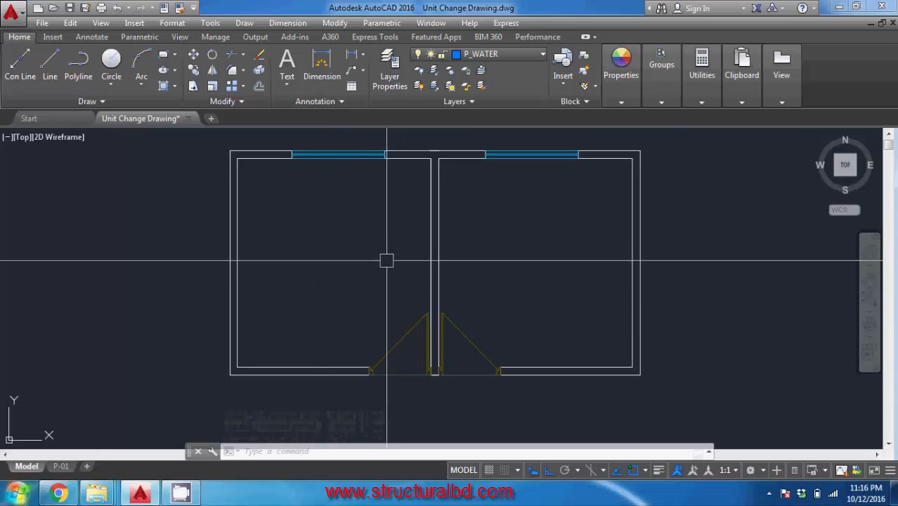
pyautogui.hotkey('ctrl', 'z')
pyautogui.hotkey('ctrl', 'z')
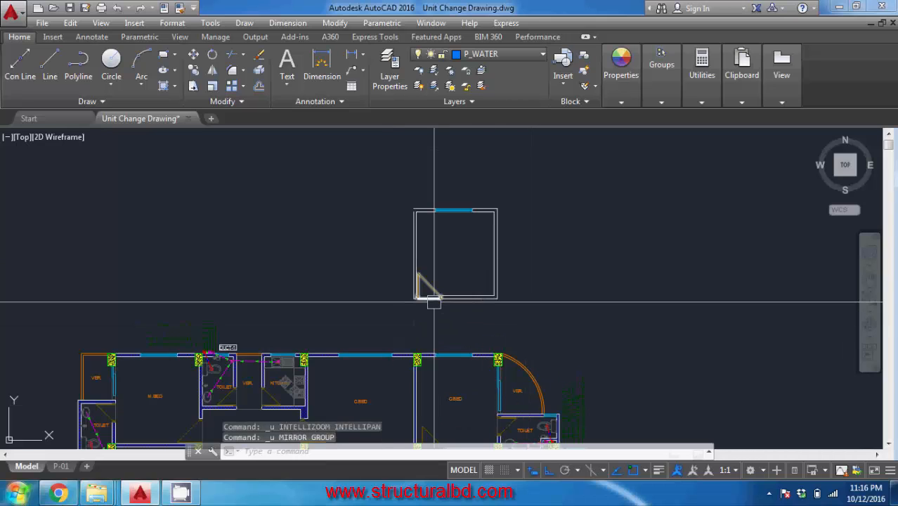
# Mirror the room without its outer left wall line about the left wall's vertical centreline, answering Yes to erase the source objects.
pyautogui.click(214, 75)
pyautogui.click(540, 301)
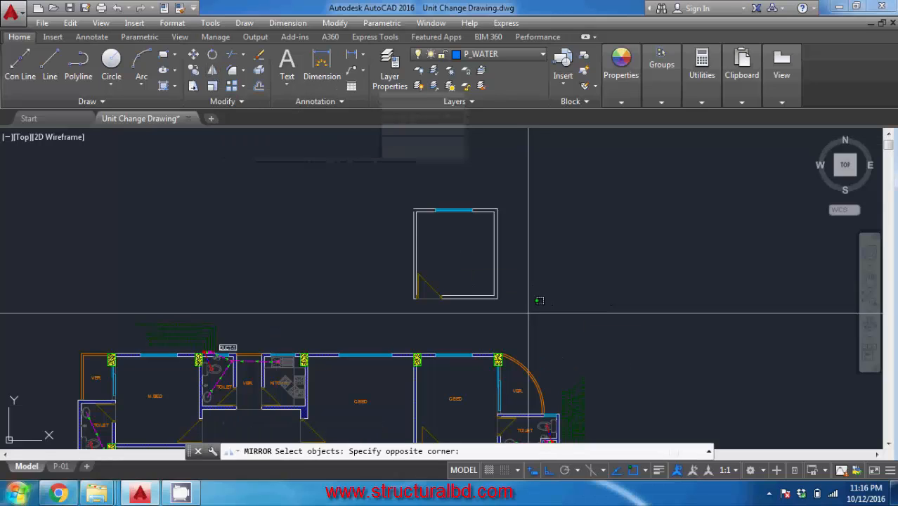
pyautogui.click(347, 176)
pyautogui.scroll(5, 408, 221)
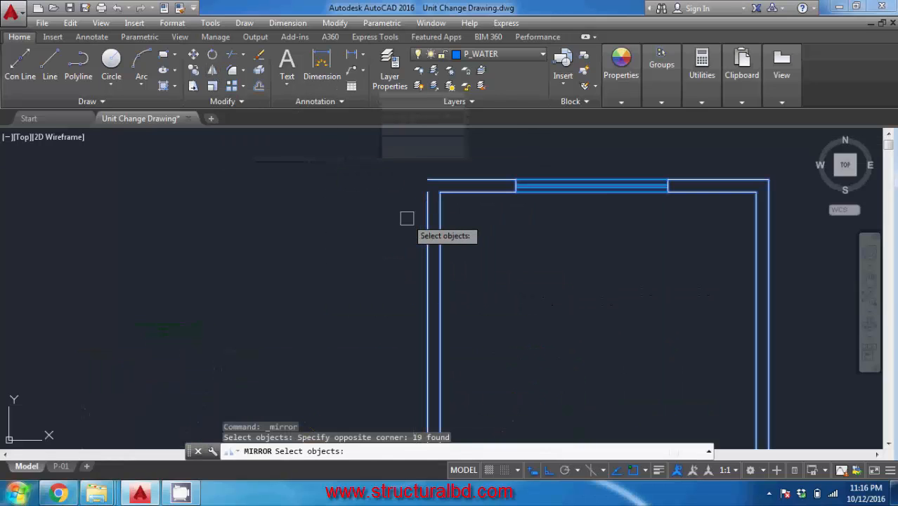
pyautogui.keyDown('shift'); pyautogui.click(424, 234); pyautogui.keyUp('shift')
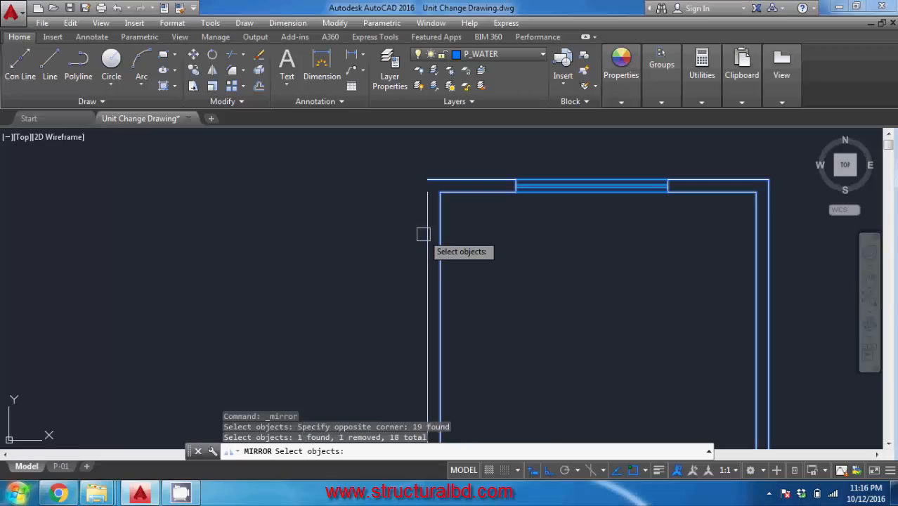
pyautogui.scroll(-4, 415, 218)
pyautogui.press('Return')
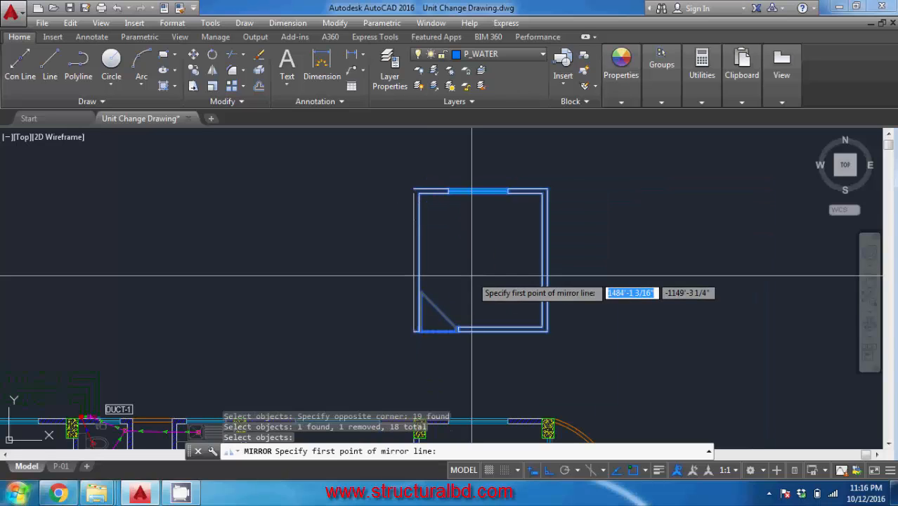
pyautogui.scroll(6, 457, 330)
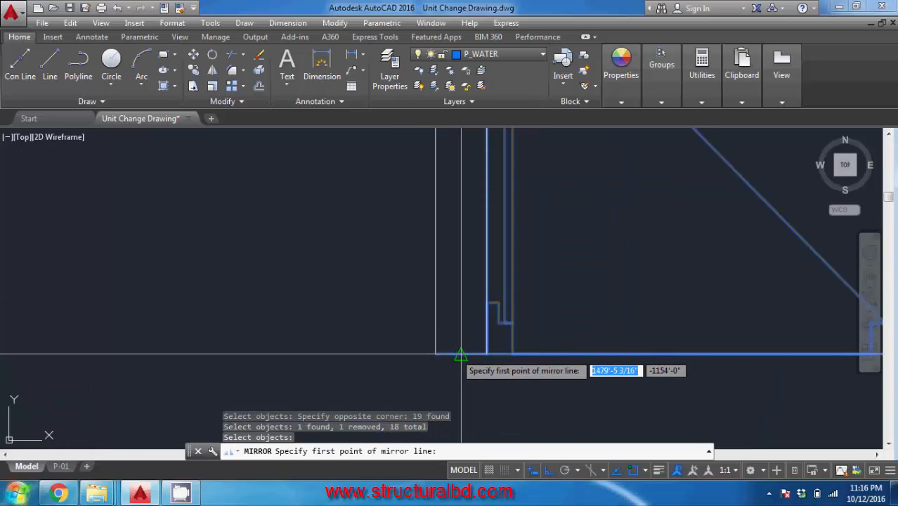
pyautogui.click(461, 355)
pyautogui.scroll(-6, 461, 355)
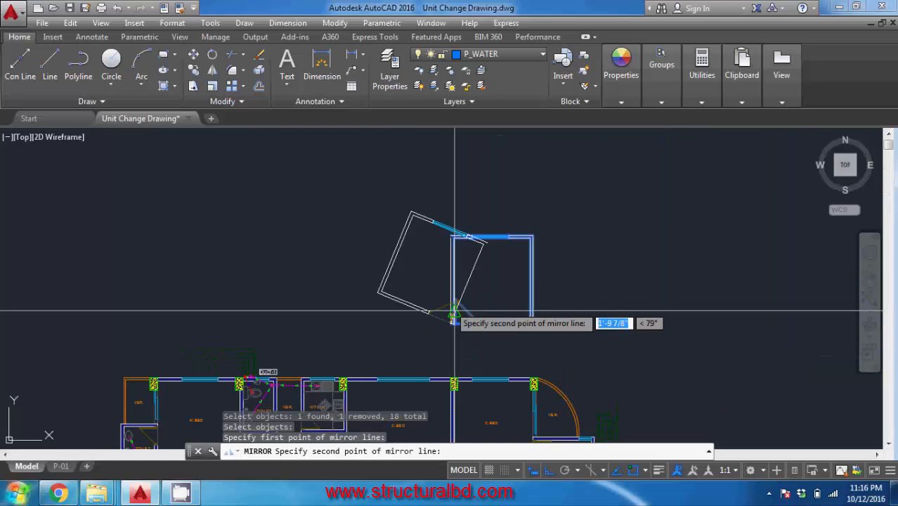
pyautogui.click(457, 171)
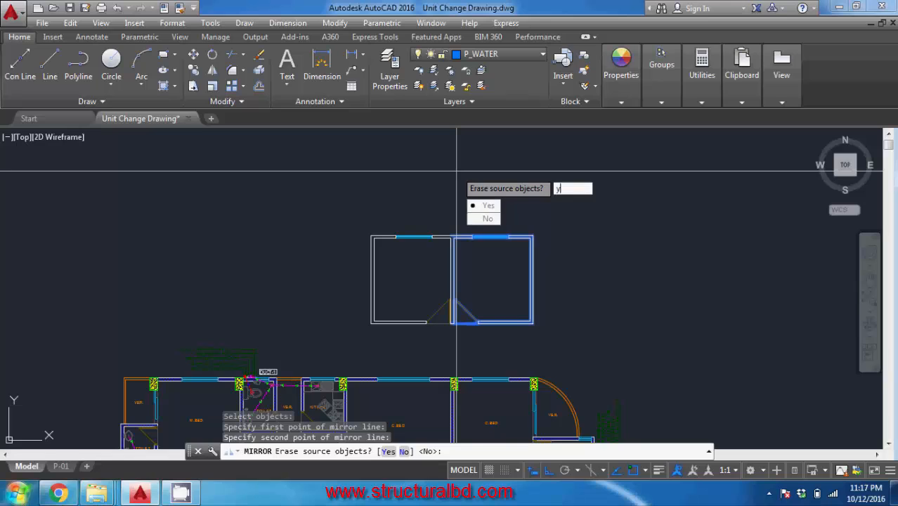
pyautogui.press('Return')
pyautogui.moveTo(444, 281); pyautogui.dragTo(464, 253, button='middle')
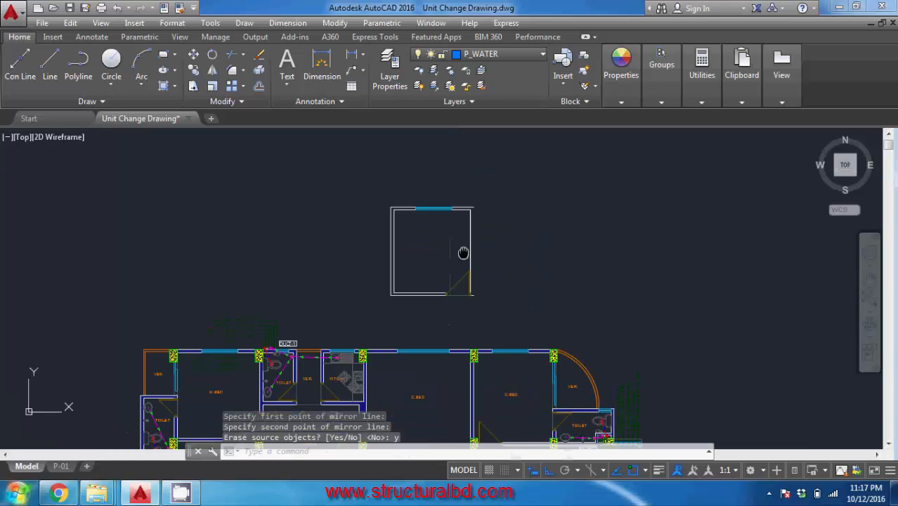
pyautogui.scroll(3, 419, 222)
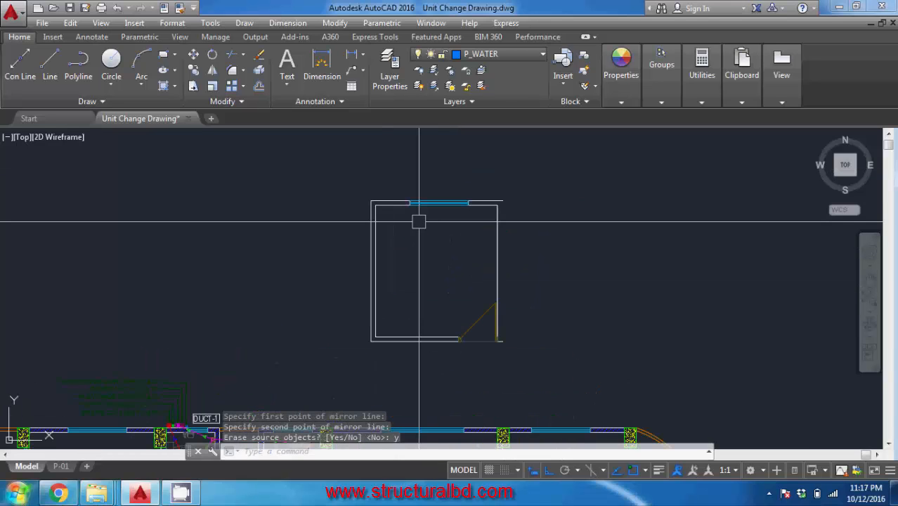
pyautogui.moveTo(451, 274); pyautogui.dragTo(445, 265, button='middle')
pyautogui.moveTo(608, 273); pyautogui.dragTo(535, 263, button='middle')
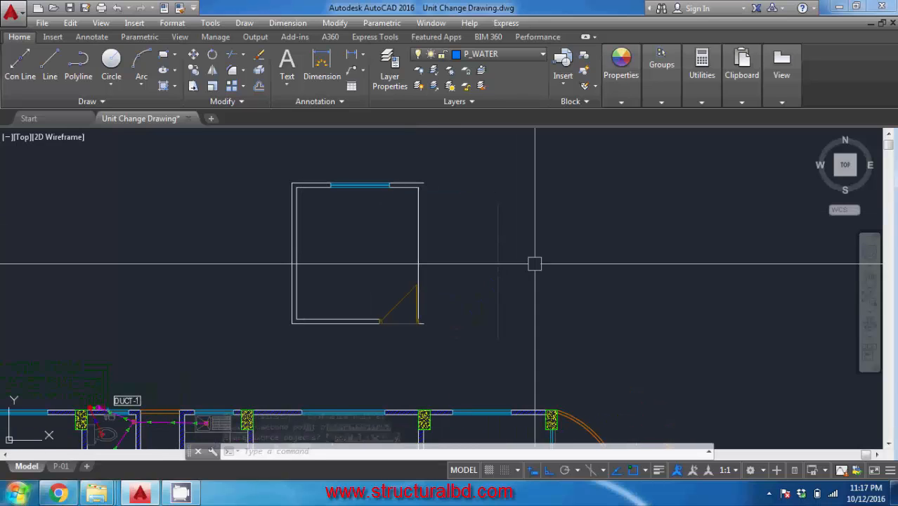
pyautogui.moveTo(354, 248); pyautogui.dragTo(411, 242, button='middle')
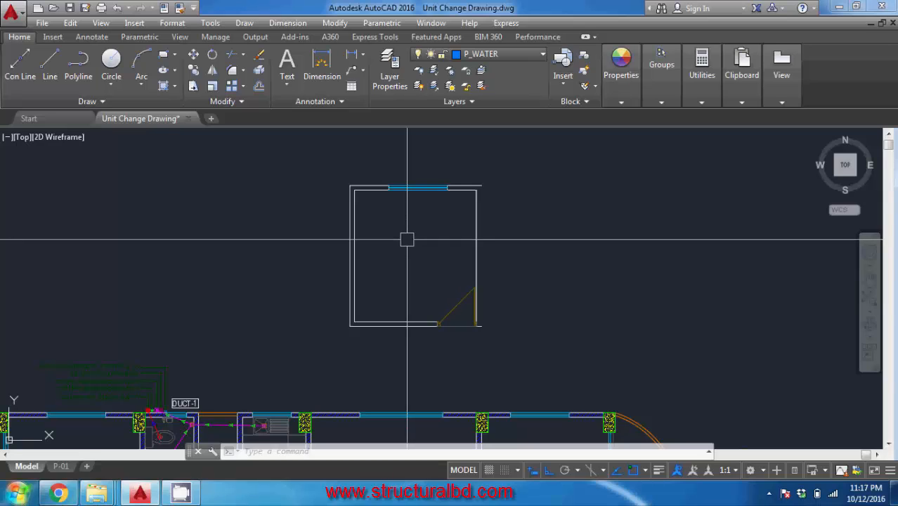
pyautogui.moveTo(428, 261); pyautogui.dragTo(411, 246, button='middle')
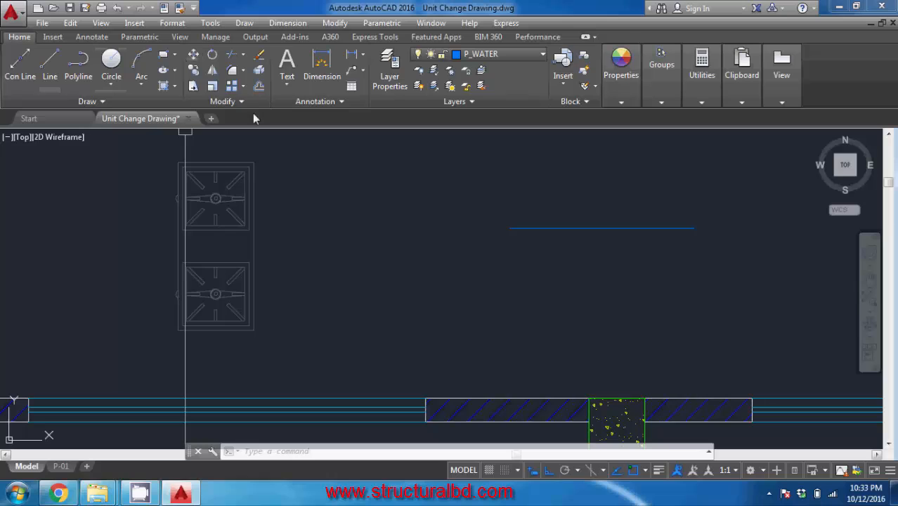
# Rotate the double-burner stove counterclockwise freehand about its lower-left corner, with Ortho turned off.
pyautogui.click(213, 56)
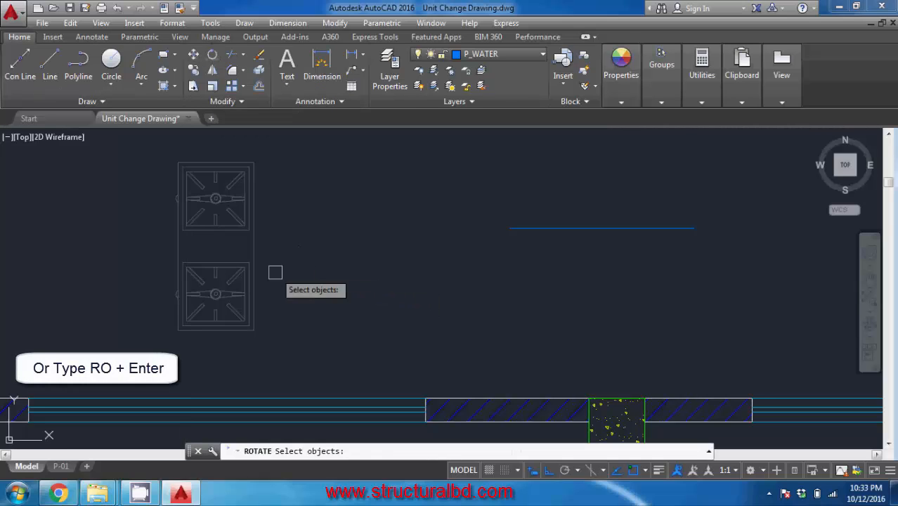
pyautogui.scroll(2, 300, 263)
pyautogui.click(260, 202)
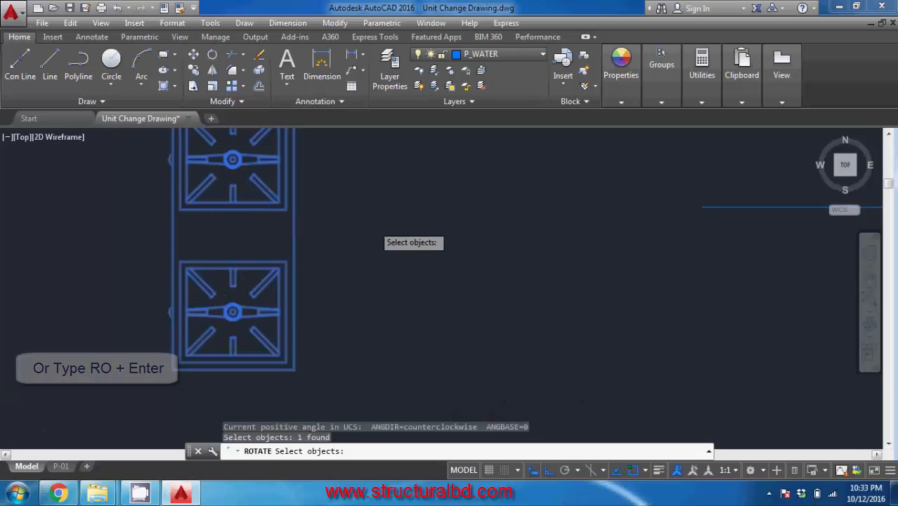
pyautogui.scroll(-2, 386, 288)
pyautogui.moveTo(378, 269)
pyautogui.mouseDown(button='middle')
pyautogui.moveTo(350, 265)
pyautogui.moveTo(371, 267)
pyautogui.mouseUp(button='middle')
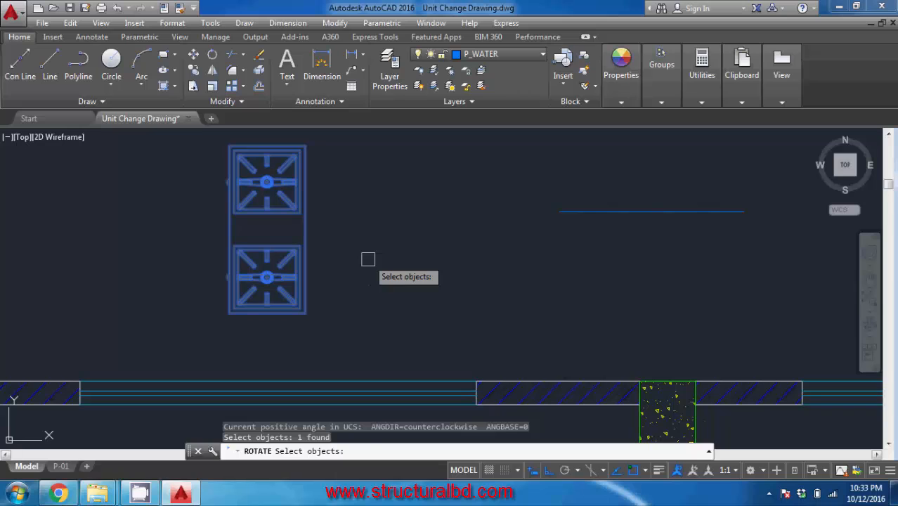
pyautogui.press('Return')
pyautogui.moveTo(312, 320); pyautogui.dragTo(393, 292, button='middle')
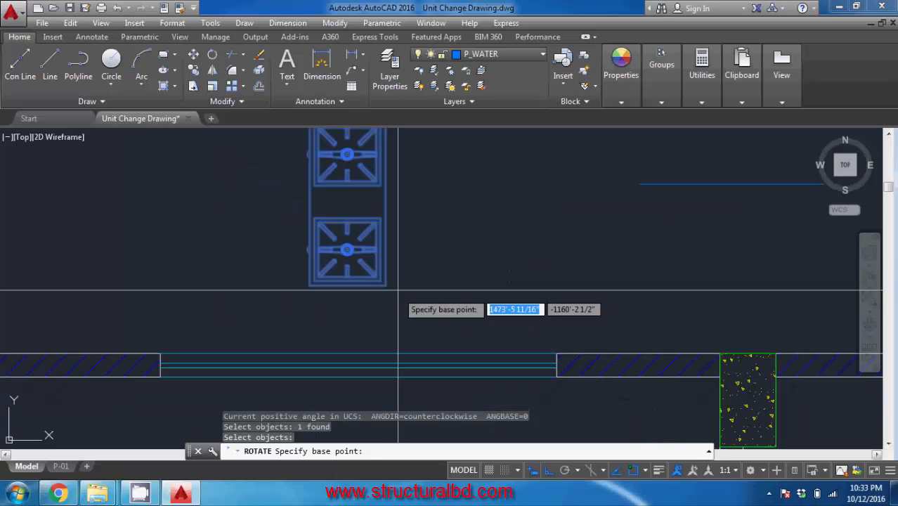
pyautogui.scroll(6, 315, 307)
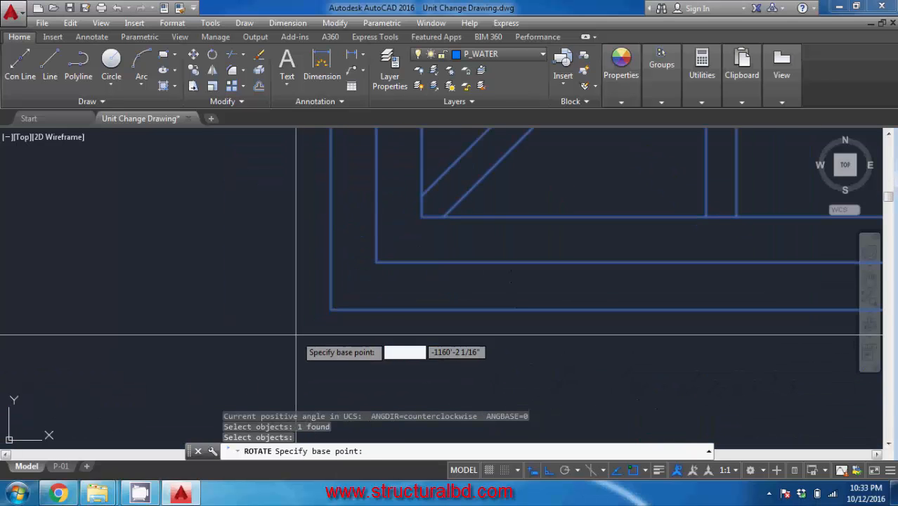
pyautogui.scroll(-2, 409, 245)
pyautogui.moveTo(408, 245); pyautogui.dragTo(371, 294, button='middle')
pyautogui.scroll(-3, 371, 291)
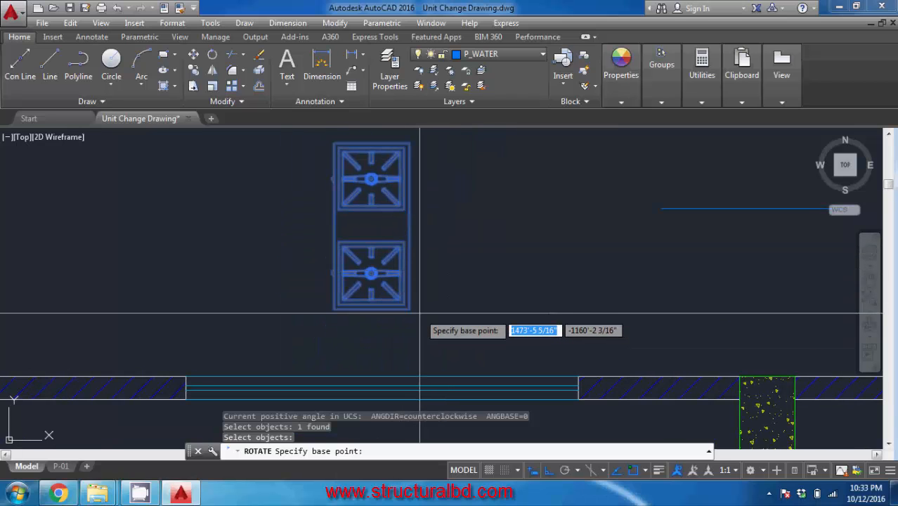
pyautogui.scroll(6, 332, 309)
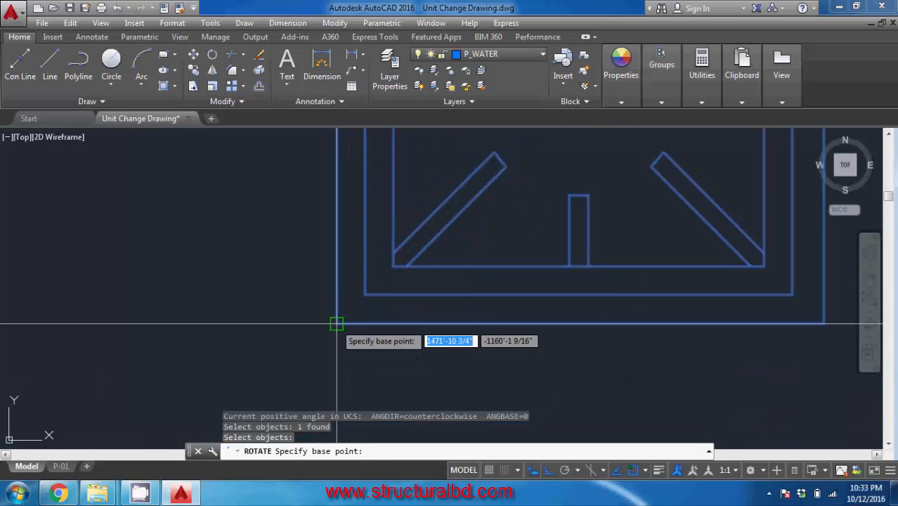
pyautogui.scroll(-5, 337, 324)
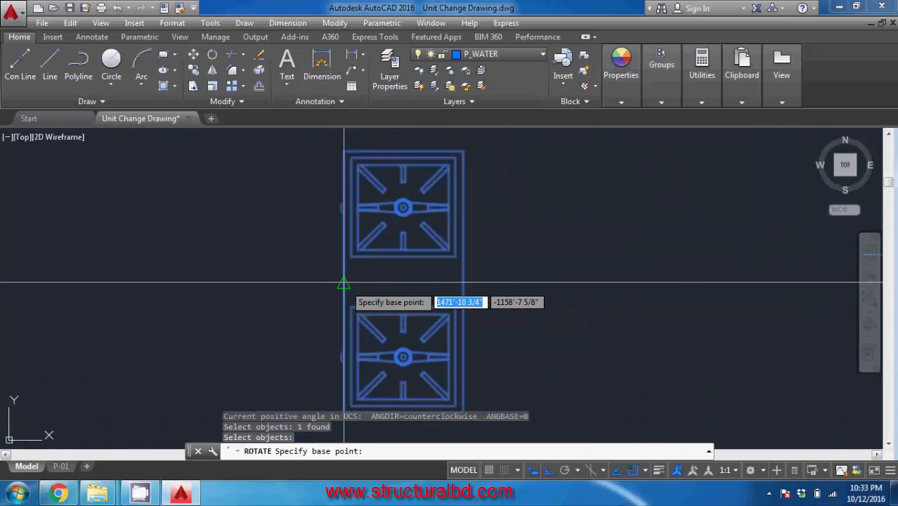
pyautogui.moveTo(461, 265); pyautogui.dragTo(395, 253, button='middle')
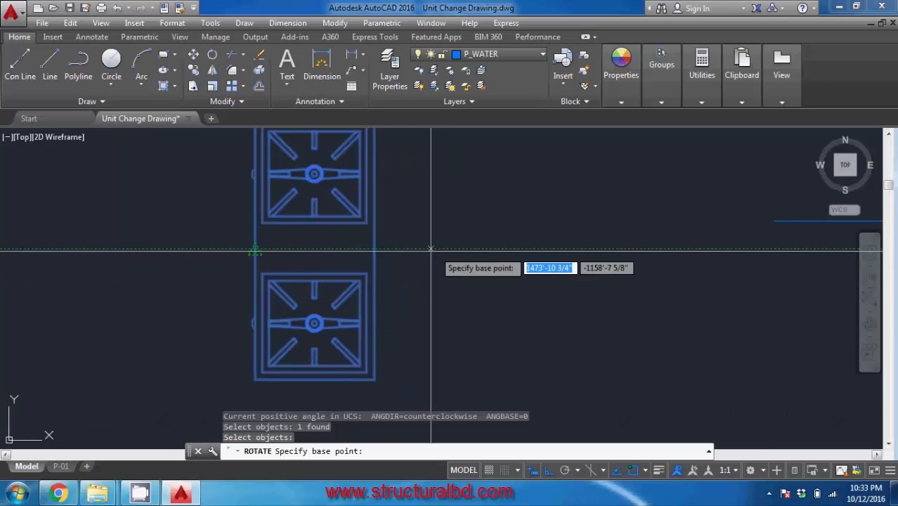
pyautogui.scroll(-3, 429, 255)
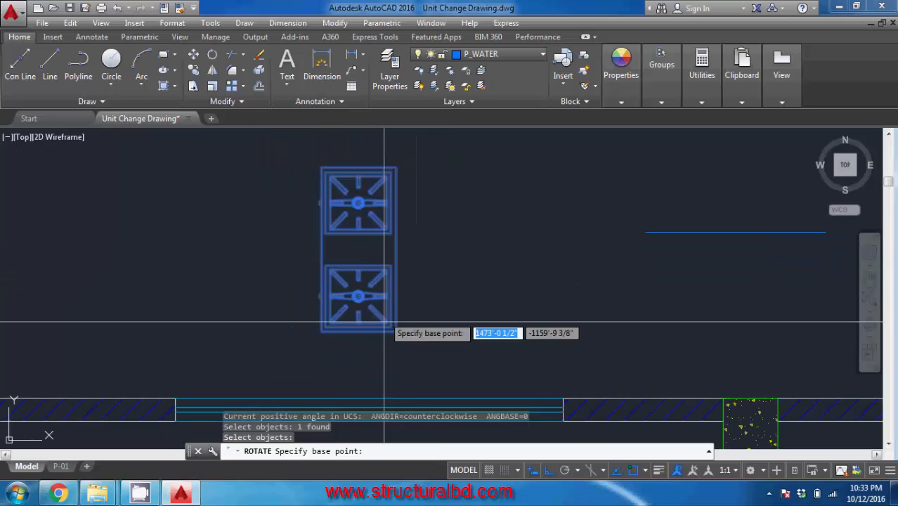
pyautogui.scroll(6, 339, 302)
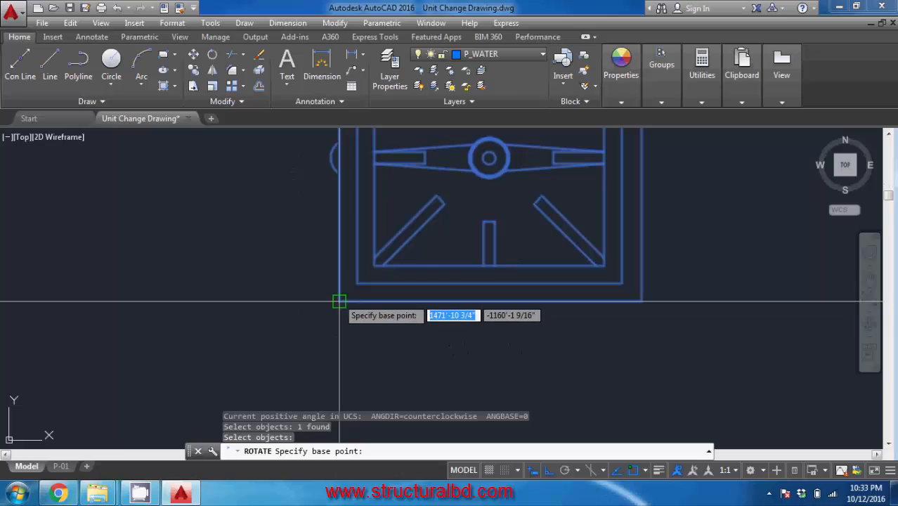
pyautogui.click(340, 302)
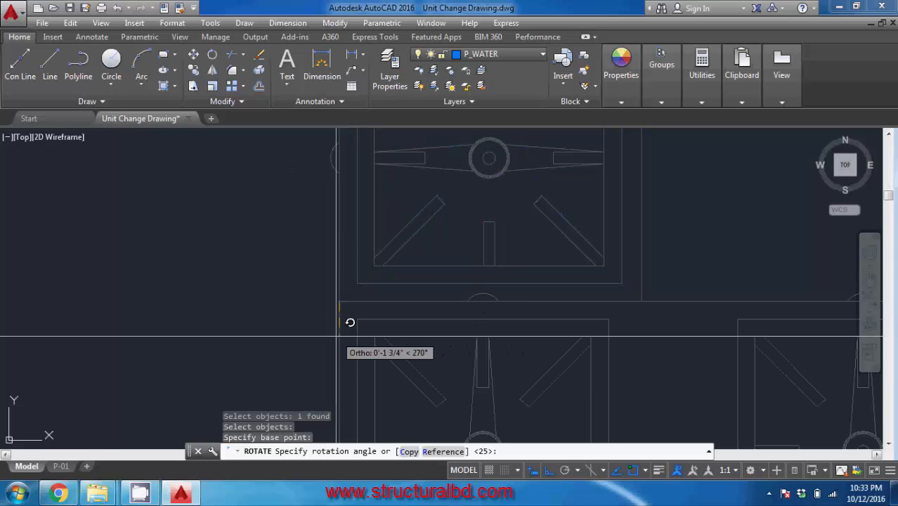
pyautogui.scroll(-6, 350, 323)
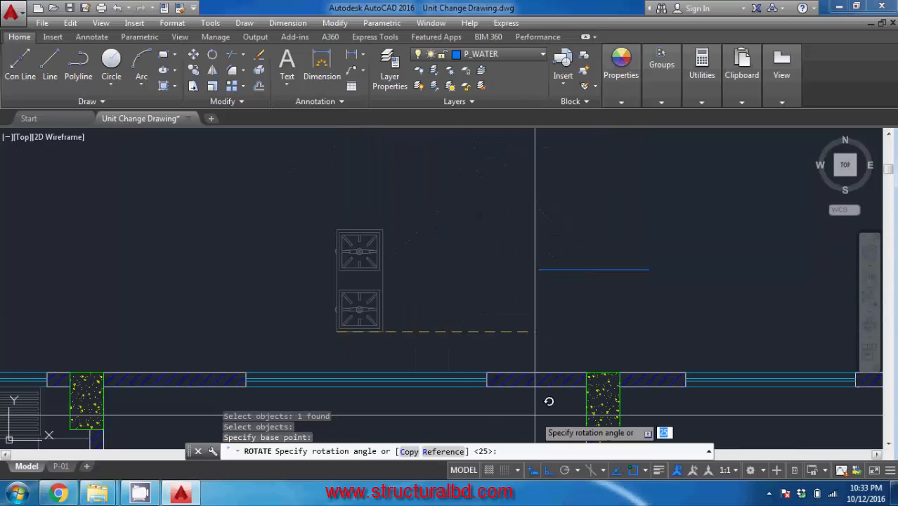
pyautogui.click(547, 471)
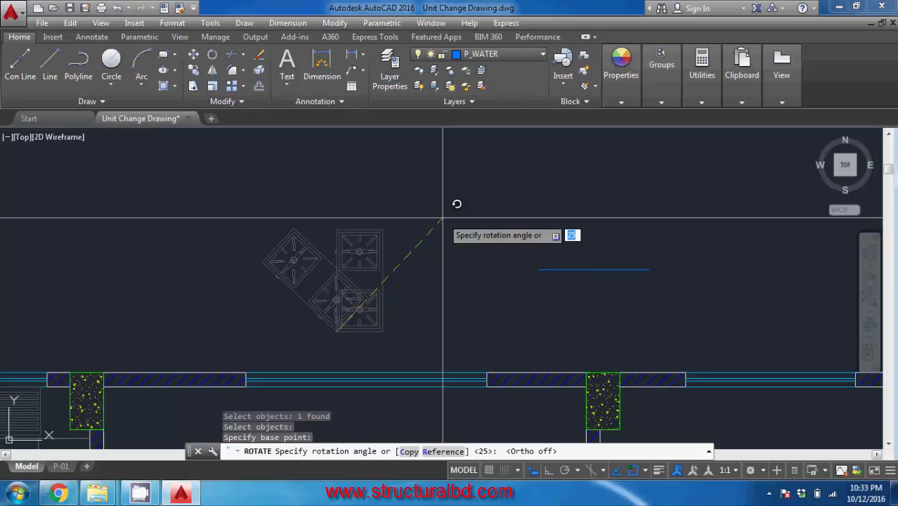
pyautogui.click(452, 185)
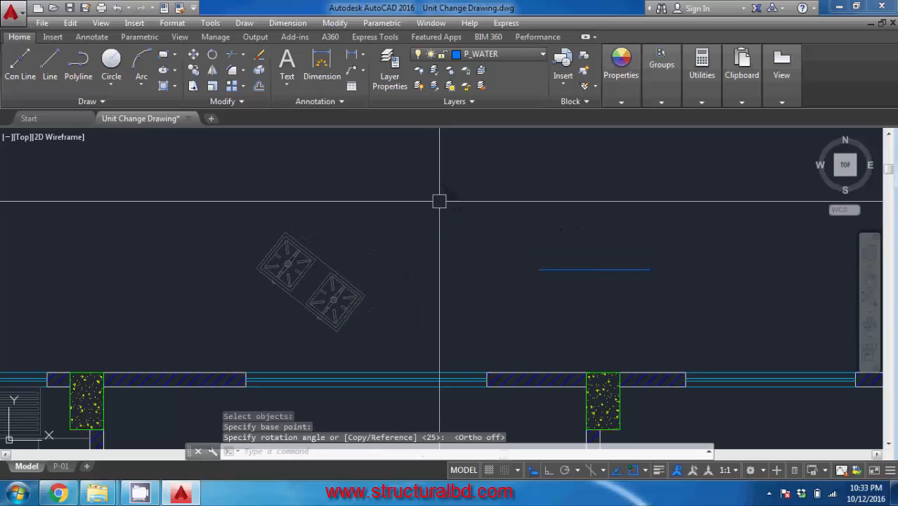
# Undo the freehand rotation of the stove.
pyautogui.moveTo(426, 286)
pyautogui.mouseDown(button='middle')
pyautogui.moveTo(431, 267)
pyautogui.moveTo(466, 247)
pyautogui.mouseUp(button='middle')
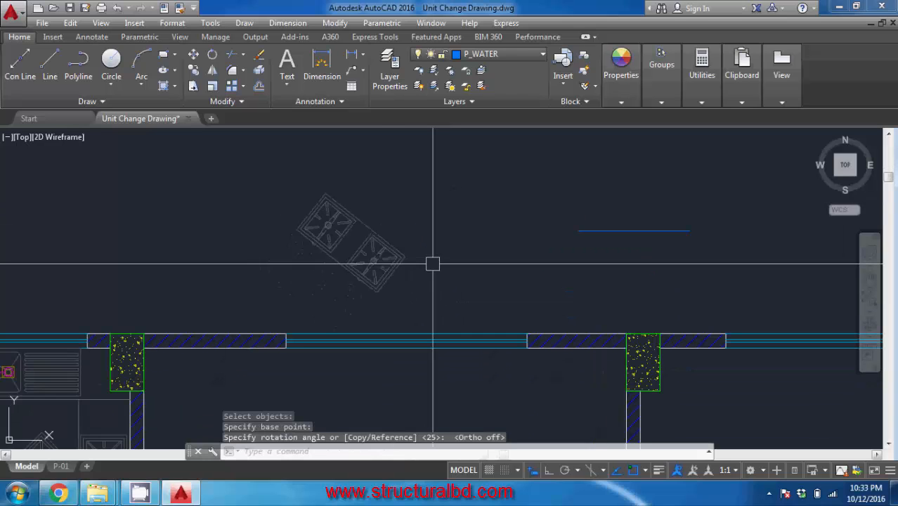
pyautogui.hotkey('ctrl', 'z')
pyautogui.hotkey('ctrl', 'z')
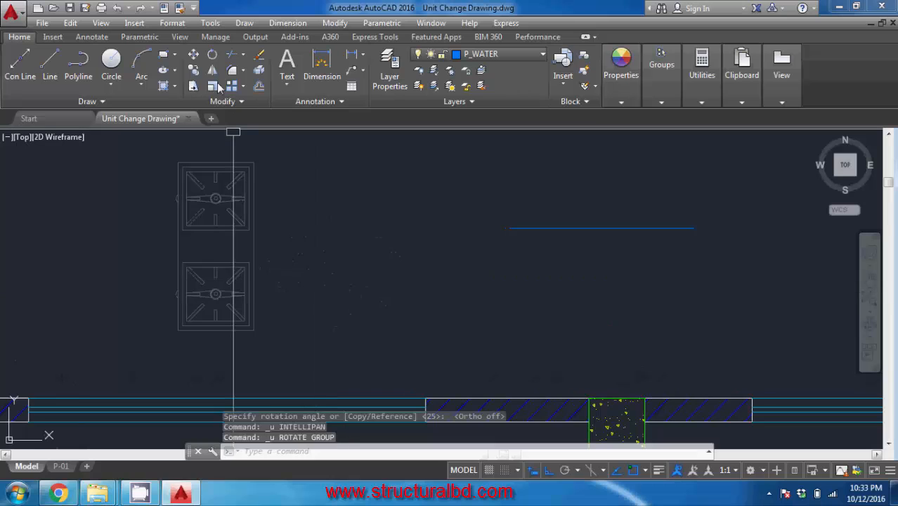
# Rotate the double-burner stove about its lower-left corner by an angle of 30 degrees, with Ortho turned off.
pyautogui.click(213, 55)
pyautogui.click(340, 292)
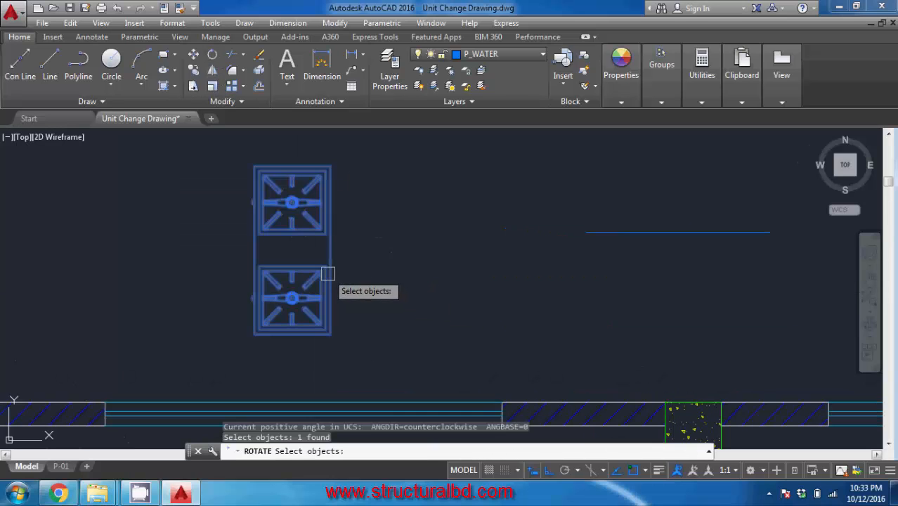
pyautogui.press('Return')
pyautogui.click(253, 335)
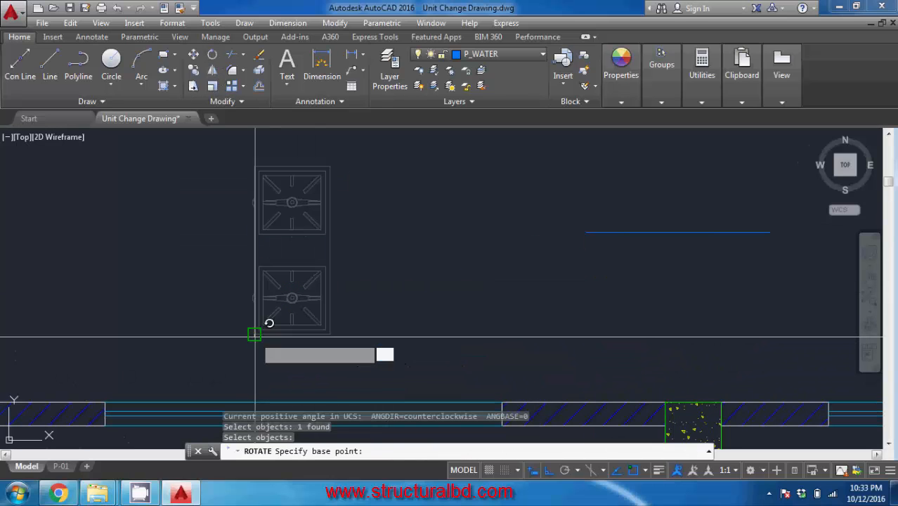
pyautogui.click(541, 470)
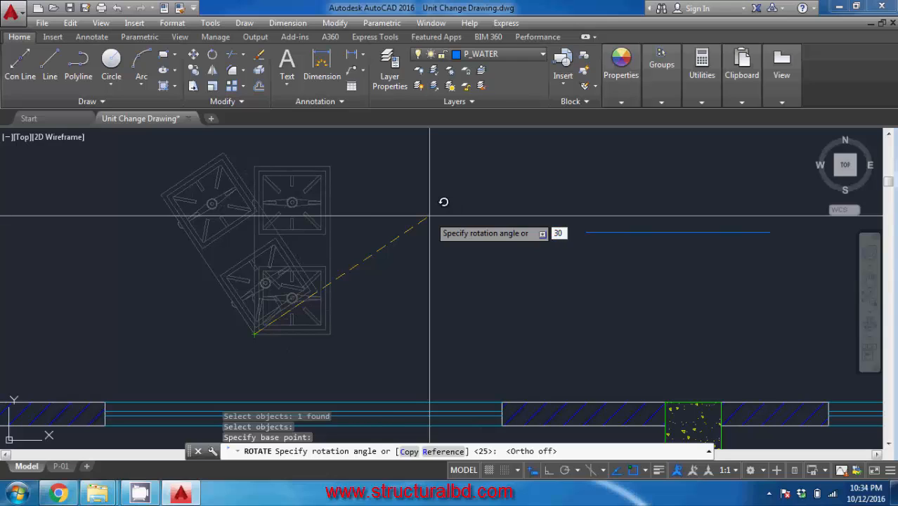
pyautogui.press('Return')
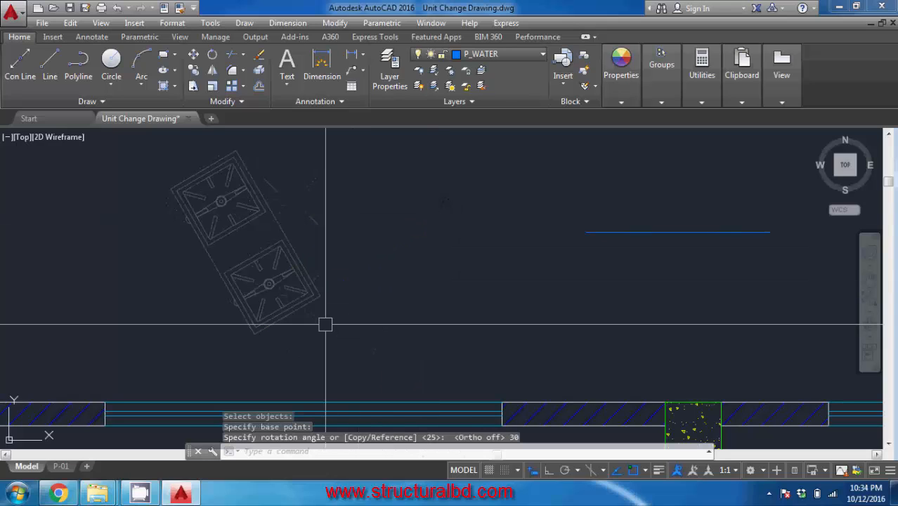
# Rotate a copy of the horizontal blue line 30 degrees about its left endpoint, keeping the original line.
pyautogui.moveTo(641, 285); pyautogui.dragTo(532, 298, button='middle')
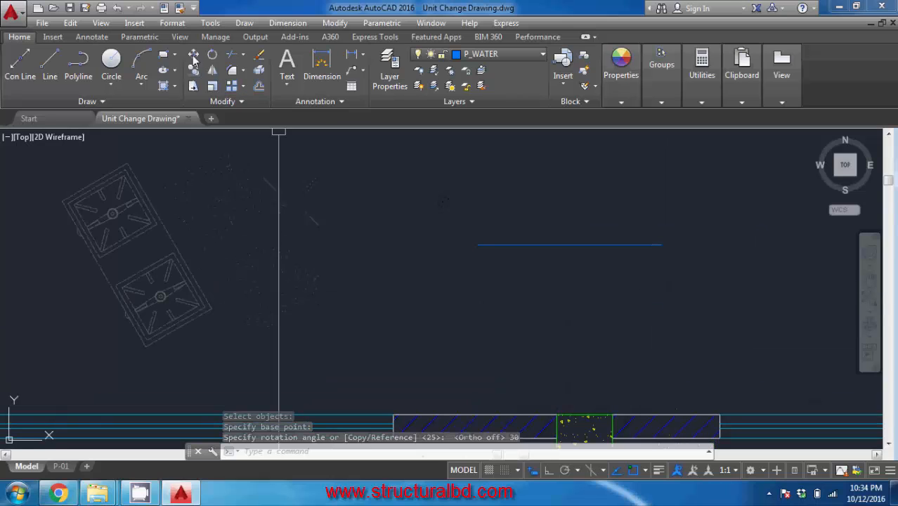
pyautogui.click(212, 56)
pyautogui.click(518, 246)
pyautogui.press('Return')
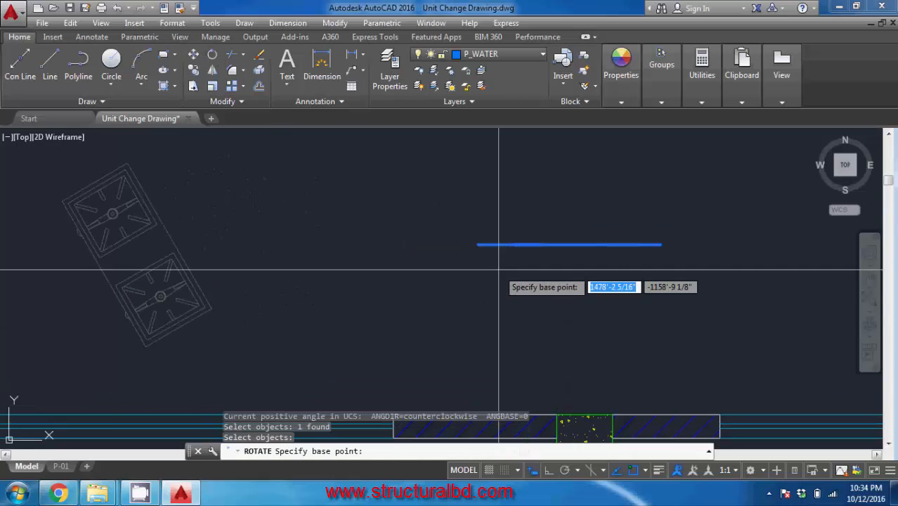
pyautogui.click(478, 244)
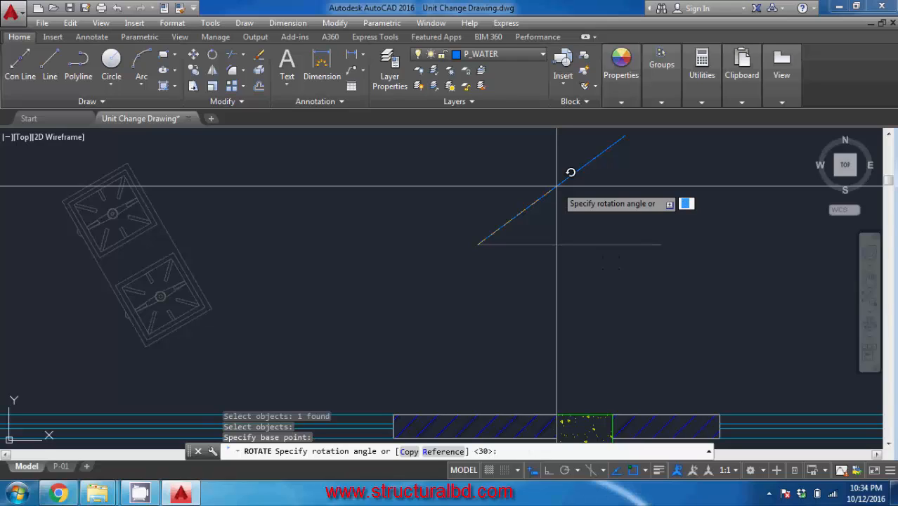
pyautogui.write('c')
pyautogui.press('Return')
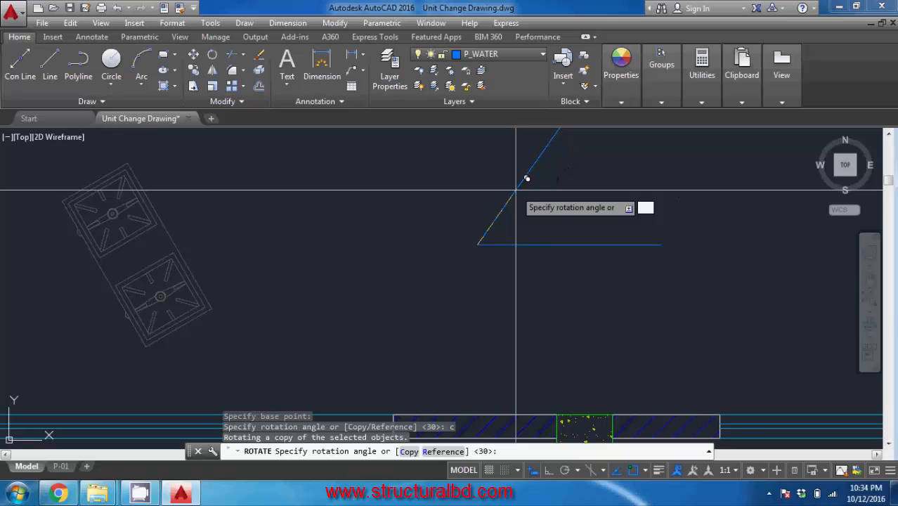
pyautogui.write('30')
pyautogui.press('Return')
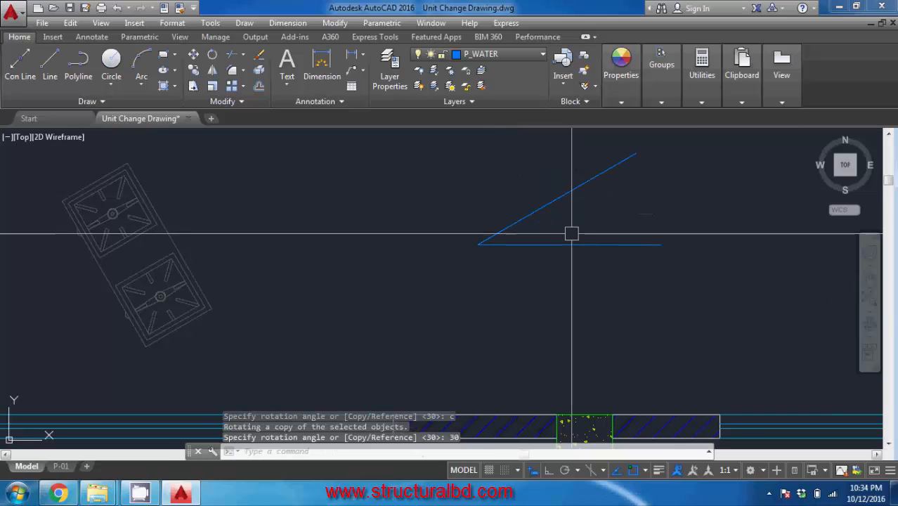
# Examine the rotated stove, the blue line with its rotated copy, and the two-room plan with the adjoining doors.
pyautogui.moveTo(593, 242); pyautogui.dragTo(561, 245, button='middle')
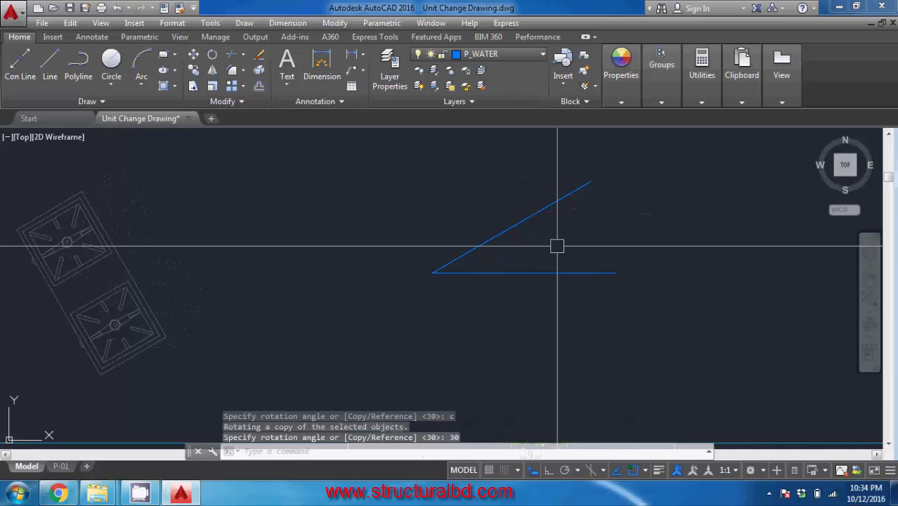
pyautogui.scroll(2, 484, 273)
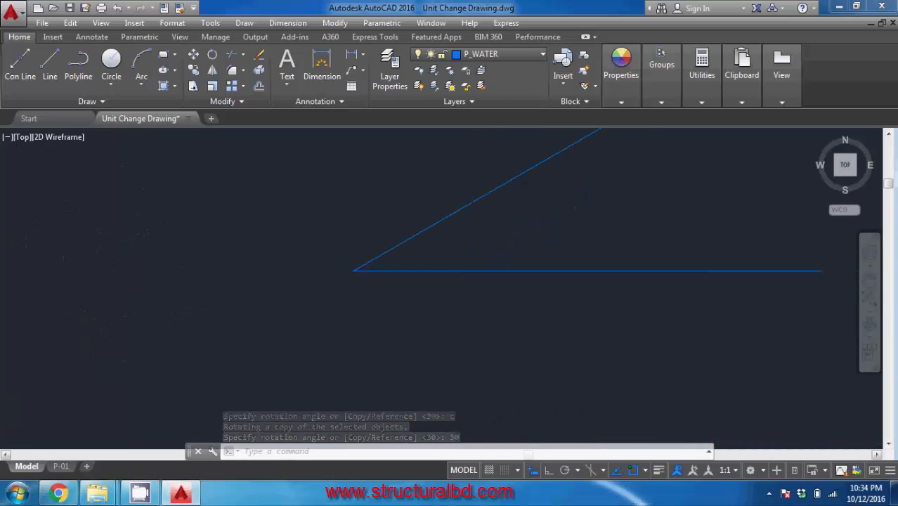
pyautogui.scroll(-3, 429, 291)
pyautogui.moveTo(530, 290); pyautogui.dragTo(525, 289, button='middle')
pyautogui.moveTo(444, 287); pyautogui.dragTo(491, 286, button='middle')
pyautogui.moveTo(272, 313); pyautogui.dragTo(243, 271, button='middle')
pyautogui.moveTo(351, 291); pyautogui.dragTo(388, 279, button='middle')
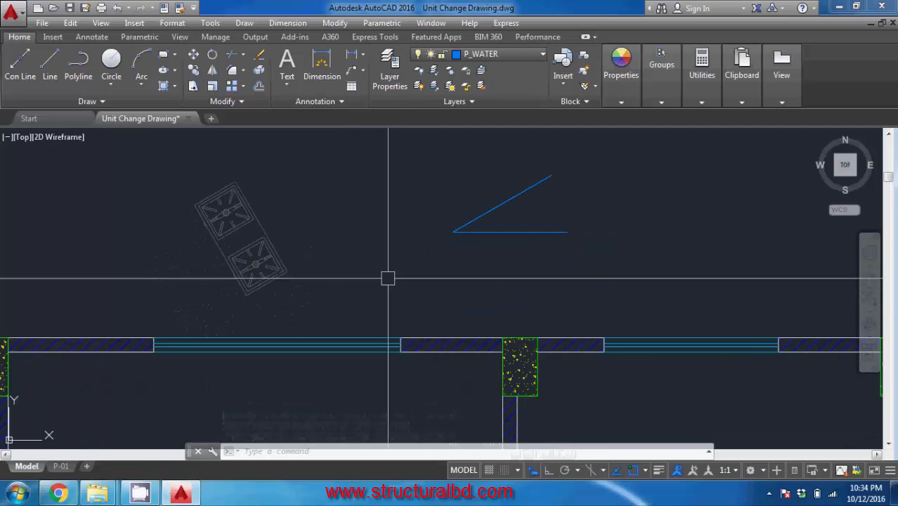
pyautogui.moveTo(326, 175); pyautogui.dragTo(293, 193, button='middle')
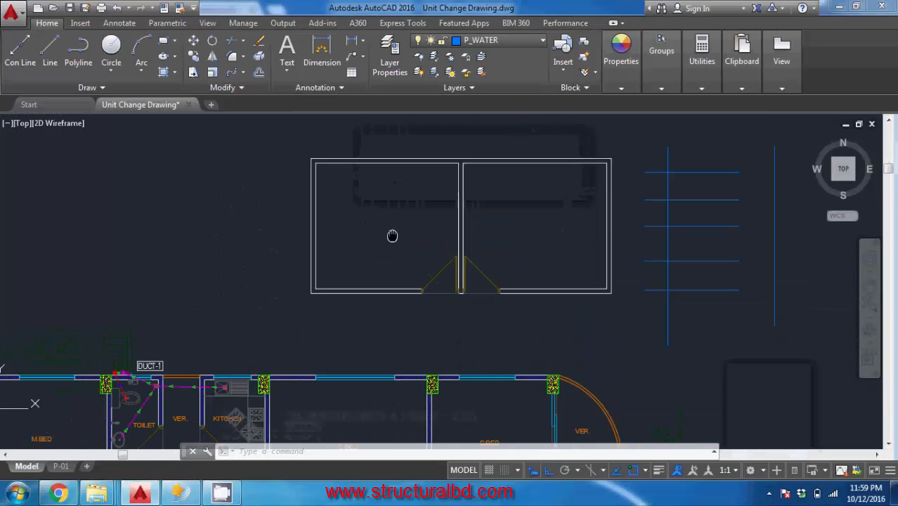
pyautogui.scroll(3, 380, 225)
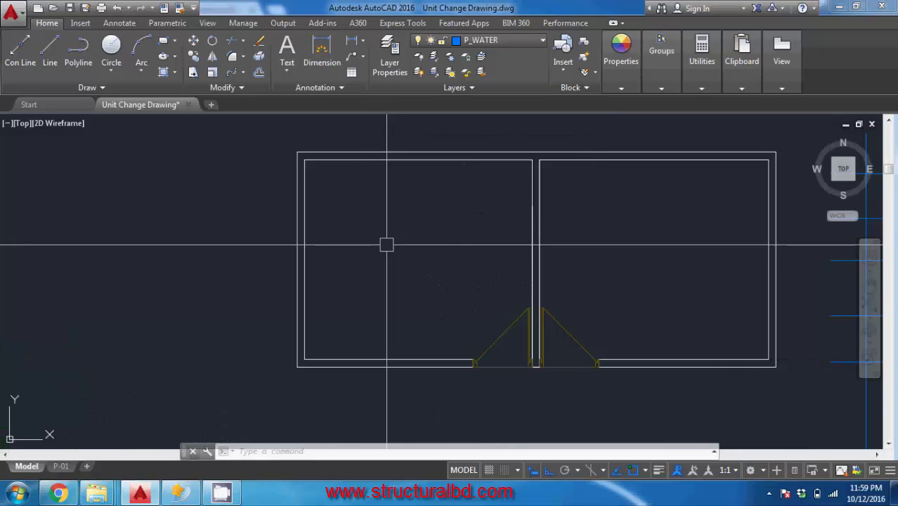
# Draw one sloping line across both rooms, from outside the left wall to outside the right wall, with Ortho turned off.
pyautogui.click(50, 49)
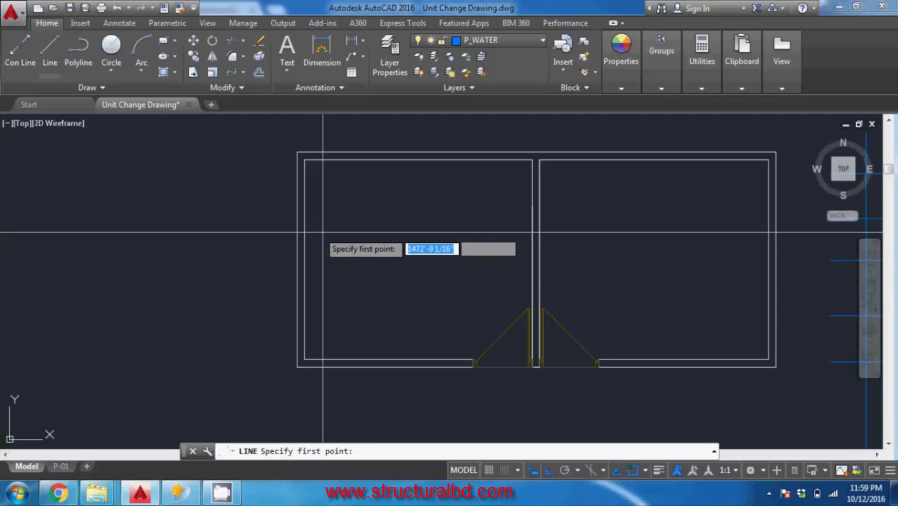
pyautogui.click(265, 208)
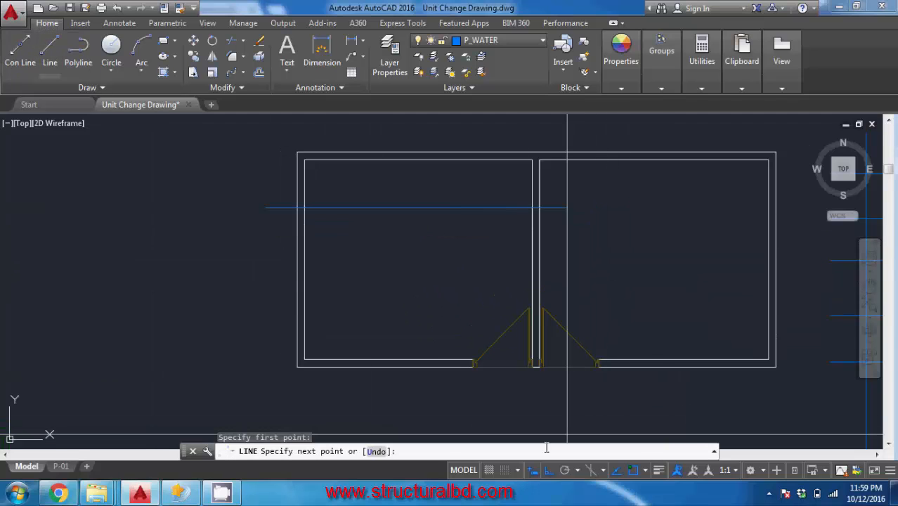
pyautogui.click(549, 470)
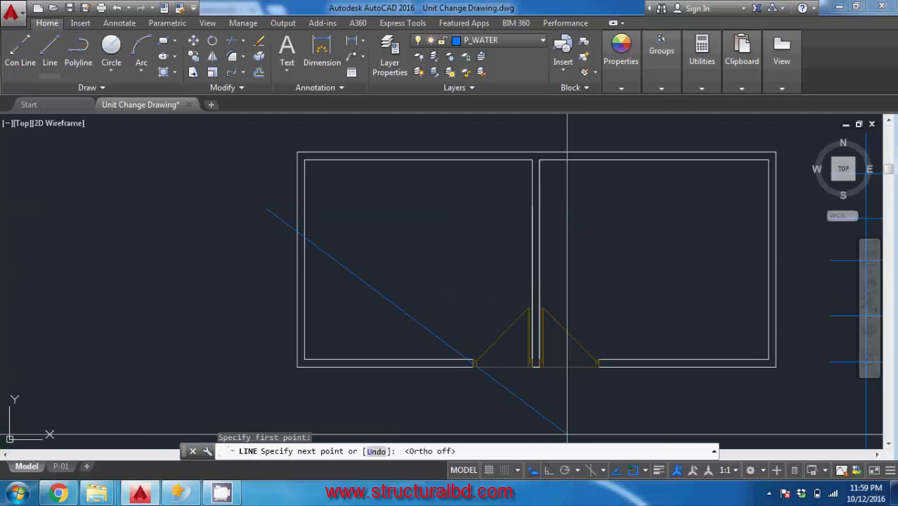
pyautogui.click(806, 301)
pyautogui.rightClick(699, 232)
pyautogui.click(707, 237)
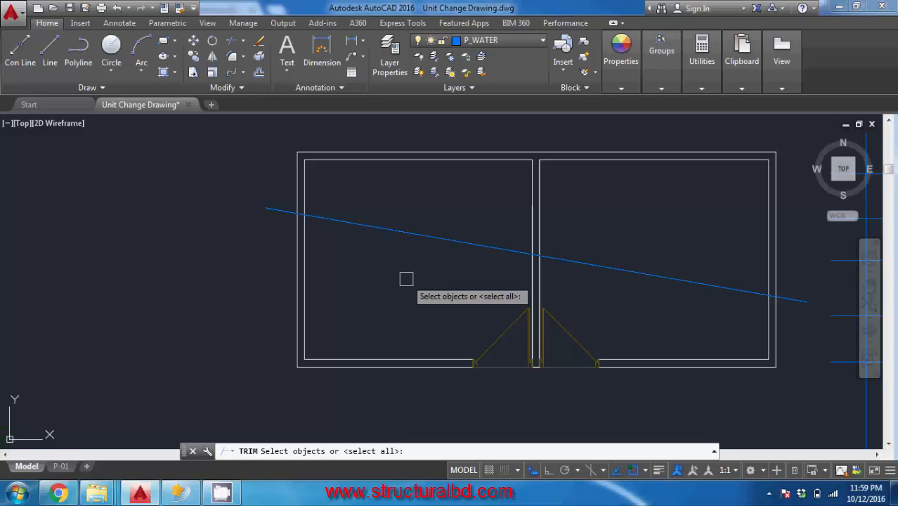
# Trim the sloping line's end that projects beyond the outer left wall, using all objects as cutting edges.
pyautogui.press('Return')
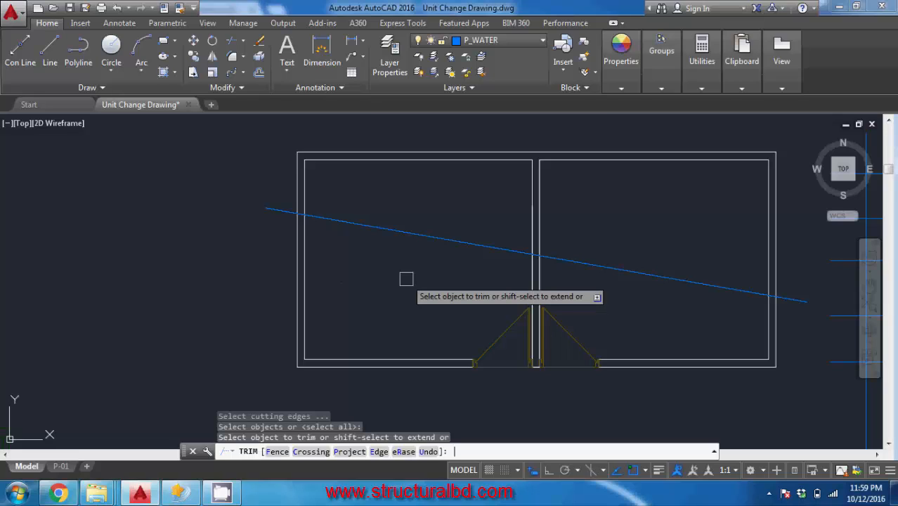
pyautogui.scroll(5, 284, 204)
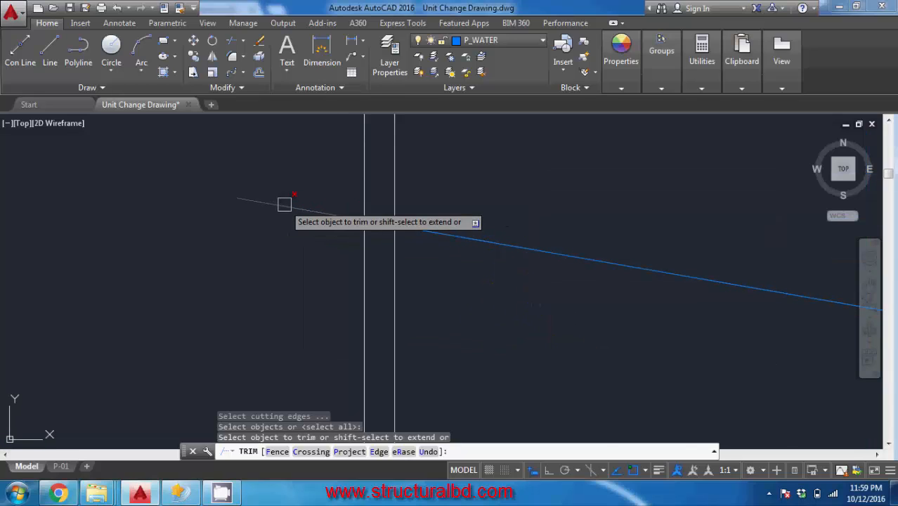
pyautogui.scroll(-3, 284, 204)
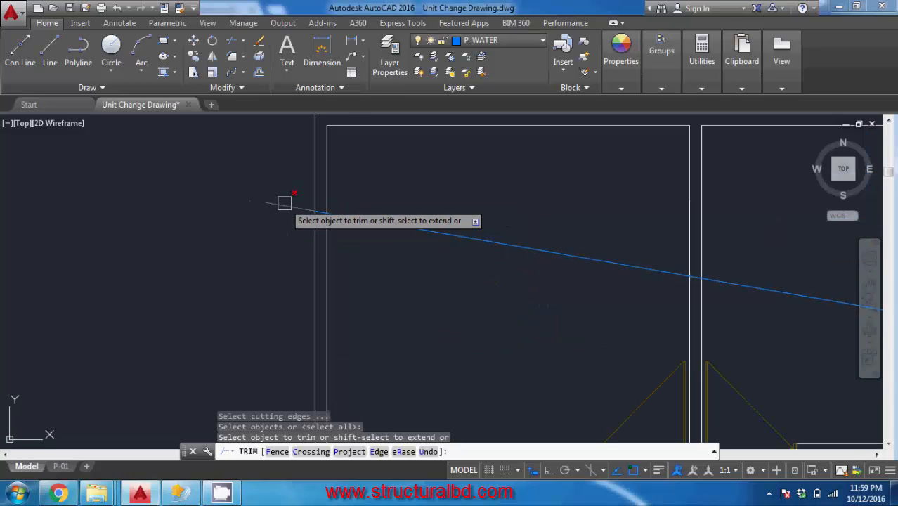
pyautogui.click(284, 204)
pyautogui.moveTo(475, 292); pyautogui.dragTo(415, 298, button='middle')
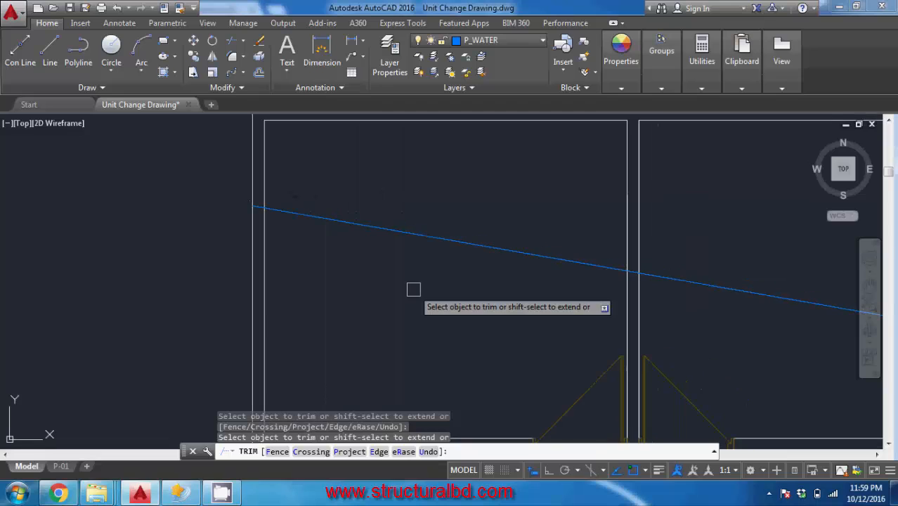
# Trim away the sloping line's segment inside the left room and undo that trim.
pyautogui.scroll(-4, 338, 218)
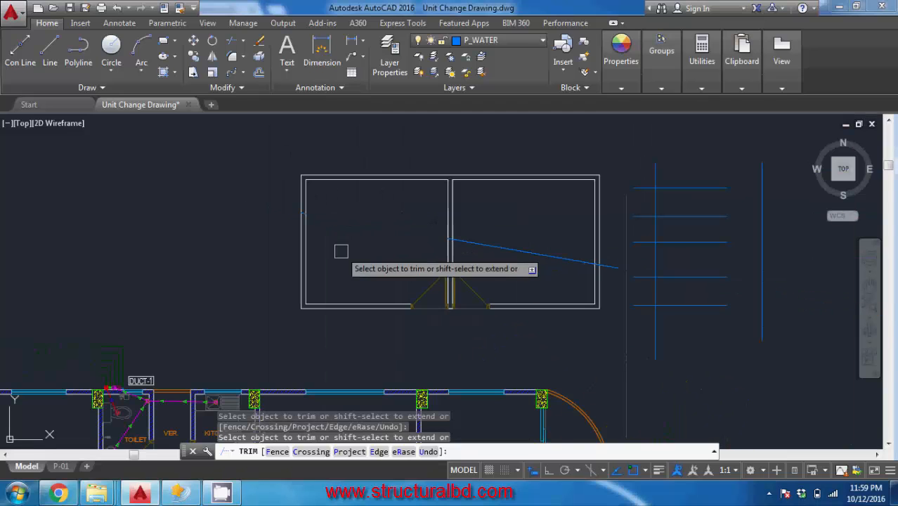
pyautogui.scroll(4, 492, 279)
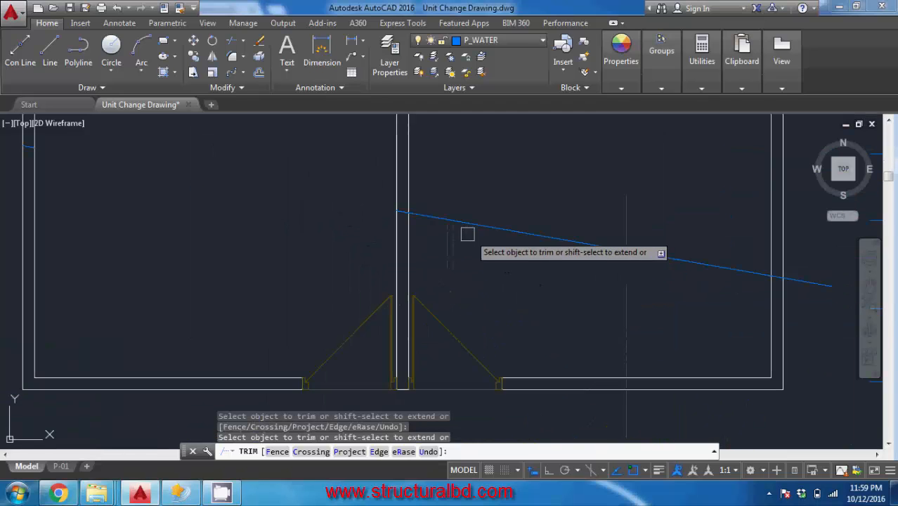
pyautogui.scroll(-4, 436, 239)
pyautogui.moveTo(399, 239); pyautogui.dragTo(414, 251, button='middle')
pyautogui.scroll(2, 414, 251)
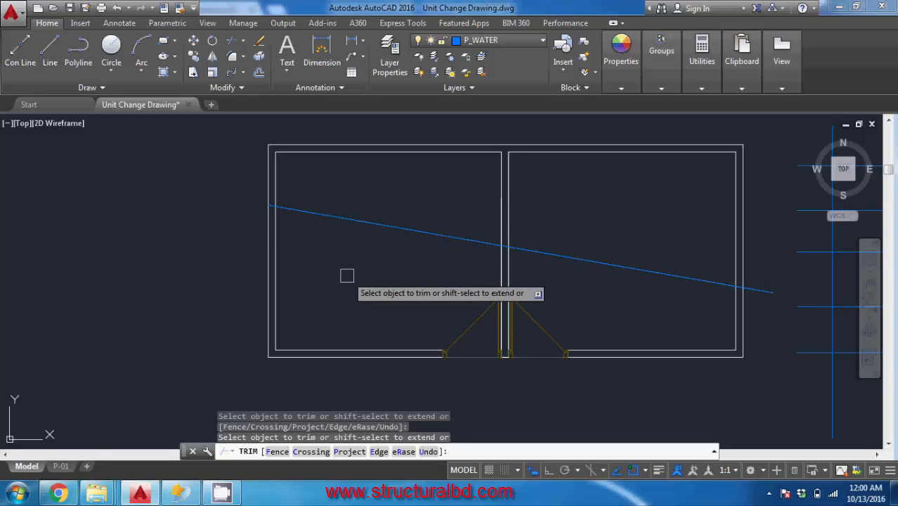
# Trim the sloping line's segment inside the right room and its end beyond the outer right wall.
pyautogui.moveTo(598, 298); pyautogui.dragTo(511, 259, button='middle')
pyautogui.click(569, 246)
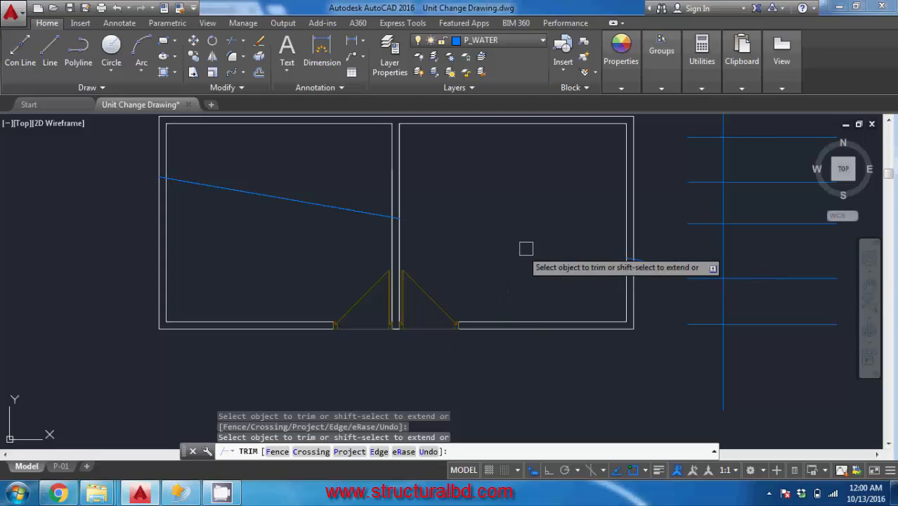
pyautogui.moveTo(572, 272)
pyautogui.mouseDown(button='middle')
pyautogui.moveTo(515, 273)
pyautogui.moveTo(499, 287)
pyautogui.mouseUp(button='middle')
pyautogui.scroll(6, 565, 272)
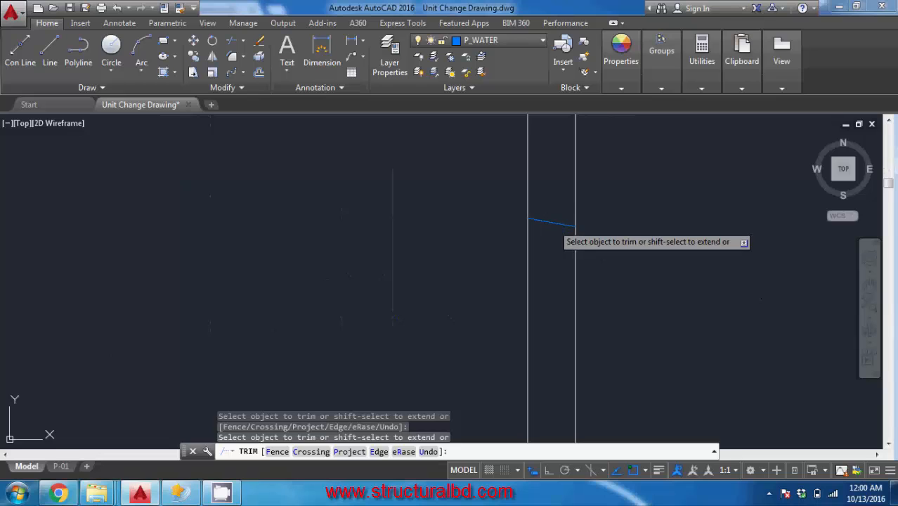
pyautogui.click(554, 225)
# Trim the sloping line's remaining segment inside the left room, leaving only the short pieces within the walls.
pyautogui.scroll(-5, 577, 252)
pyautogui.moveTo(488, 245)
pyautogui.mouseDown(button='middle')
pyautogui.moveTo(503, 275)
pyautogui.moveTo(483, 254)
pyautogui.mouseUp(button='middle')
pyautogui.scroll(-4, 534, 262)
pyautogui.moveTo(382, 250); pyautogui.dragTo(487, 287, button='middle')
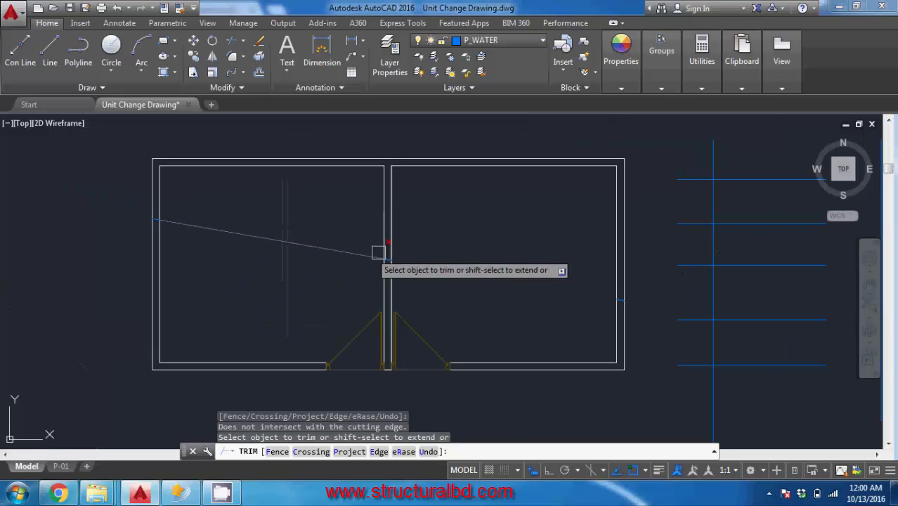
pyautogui.click(315, 251)
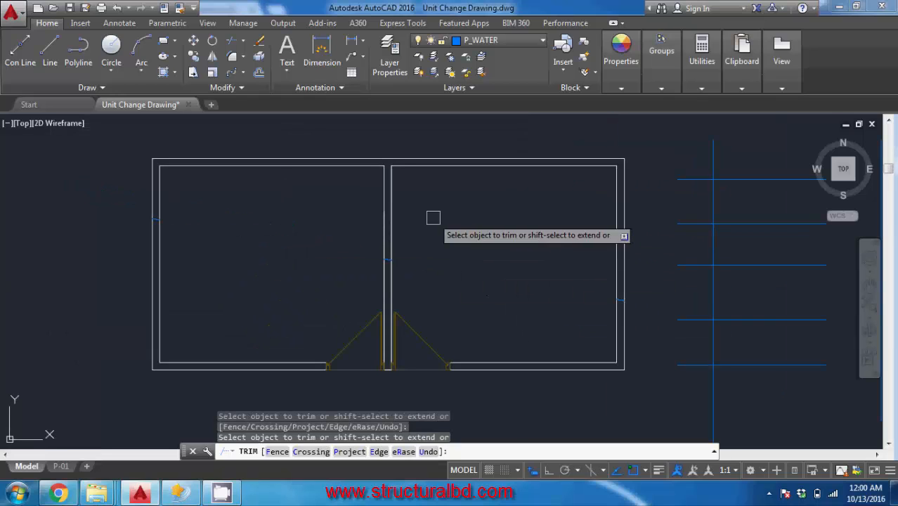
# Start Trim with all objects as cutting edges and cut the top horizontal blue line's overhang at the left vertical line.
pyautogui.moveTo(566, 253); pyautogui.dragTo(431, 253, button='middle')
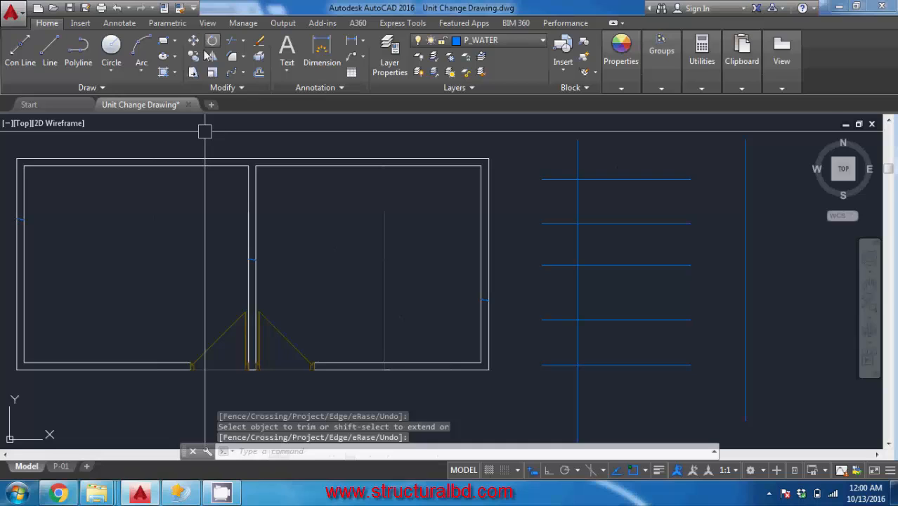
pyautogui.click(234, 44)
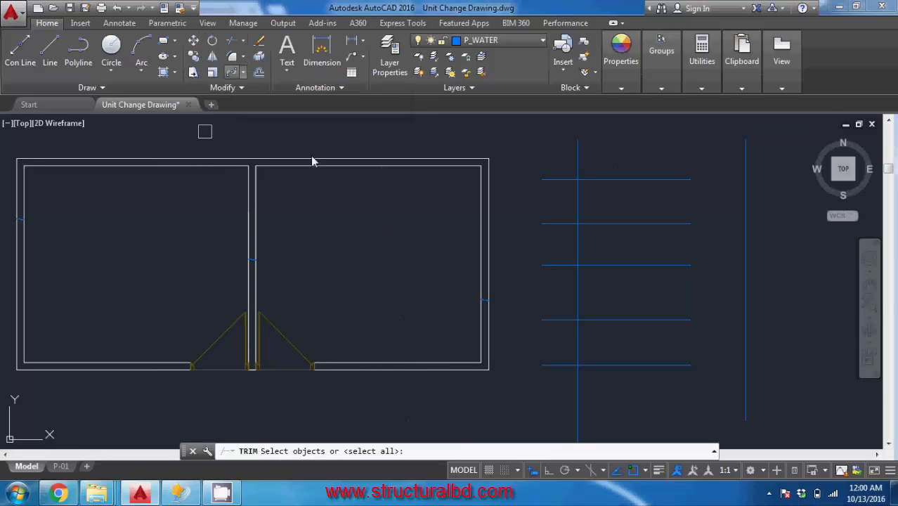
pyautogui.moveTo(616, 222); pyautogui.dragTo(590, 219, button='middle')
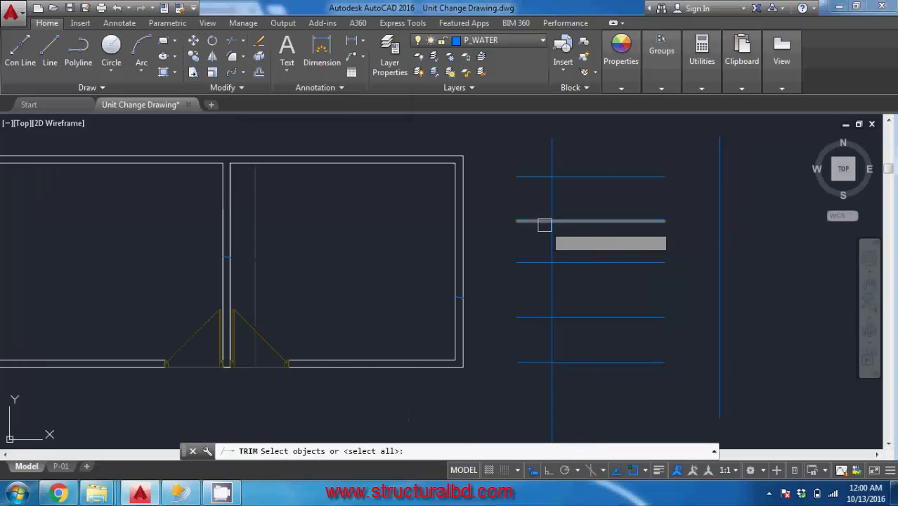
pyautogui.press('Return')
pyautogui.scroll(-2, 542, 222)
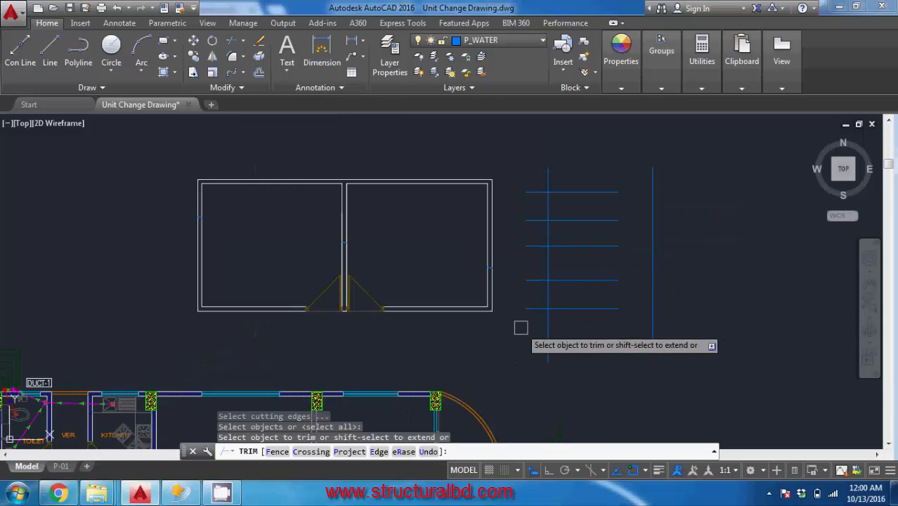
pyautogui.scroll(2, 522, 181)
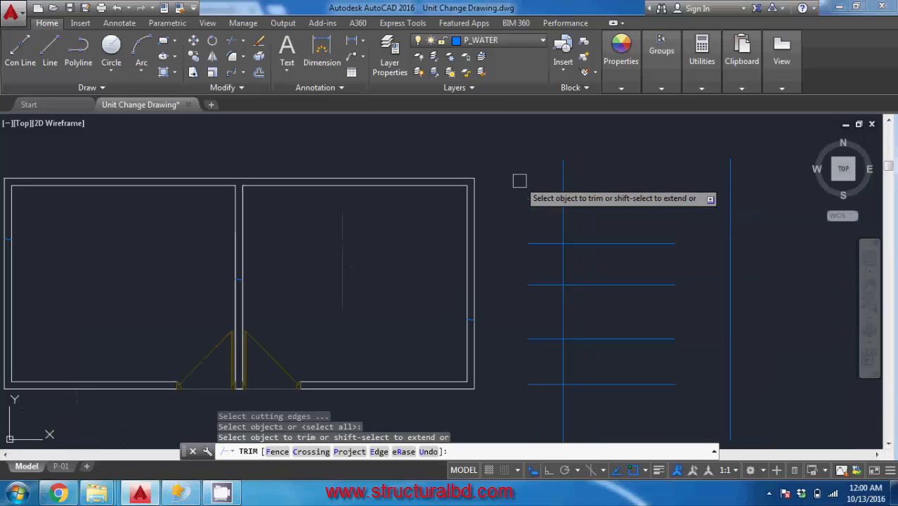
pyautogui.click(538, 199)
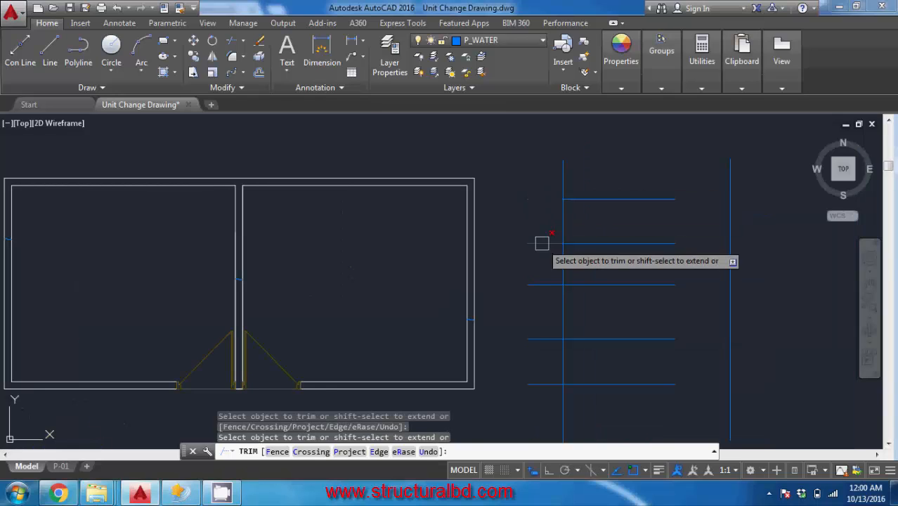
# Trim the left overhangs of the other four horizontal blue lines together with a crossing window, and end Trim.
pyautogui.scroll(-2, 532, 159)
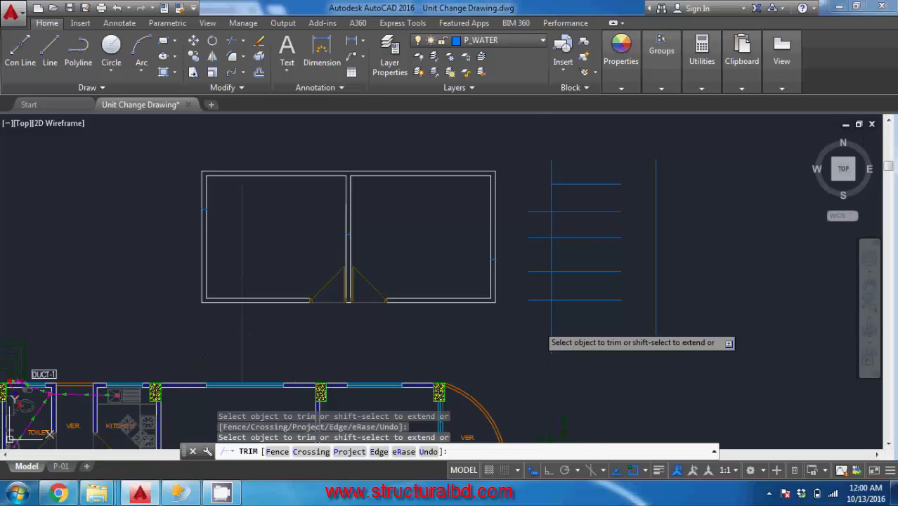
pyautogui.click(538, 301)
pyautogui.click(515, 204)
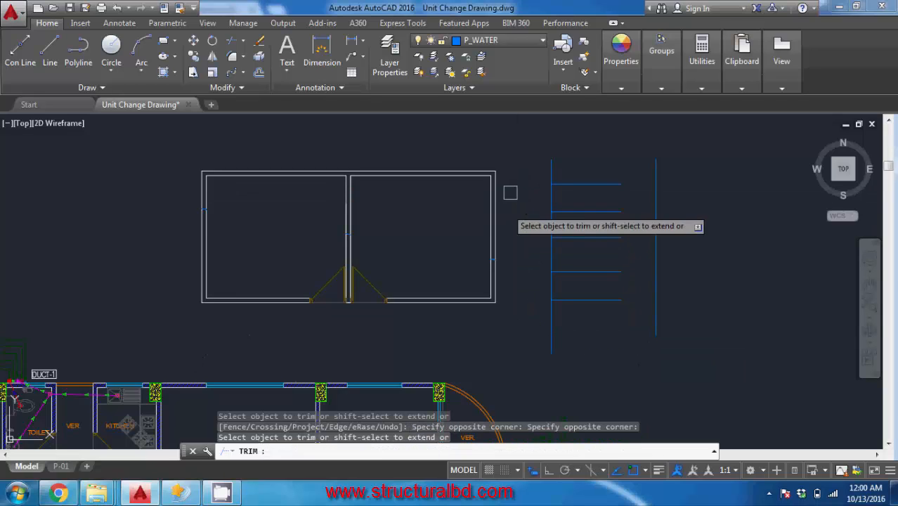
pyautogui.moveTo(549, 233); pyautogui.dragTo(519, 237, button='middle')
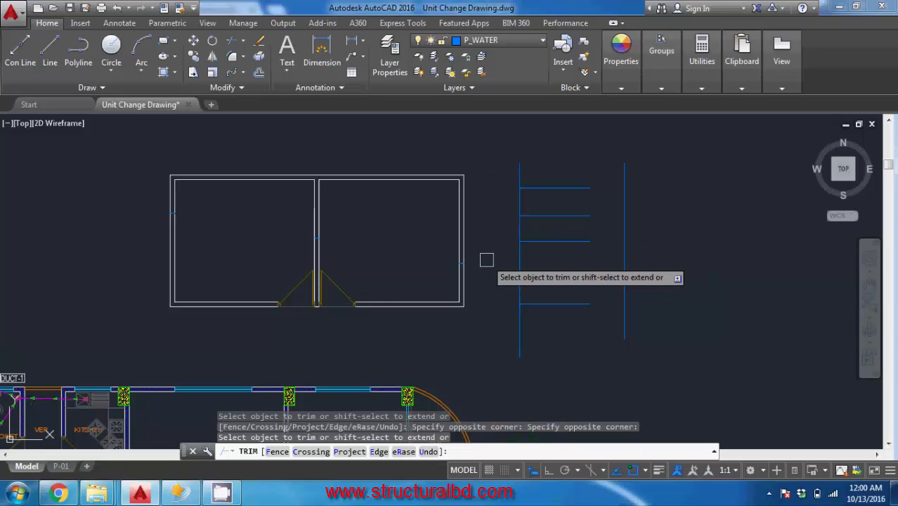
pyautogui.press('Escape')
# Extend the lowest horizontal blue line from within Trim, using only the right vertical blue line as the boundary.
pyautogui.moveTo(555, 255); pyautogui.dragTo(486, 270, button='middle')
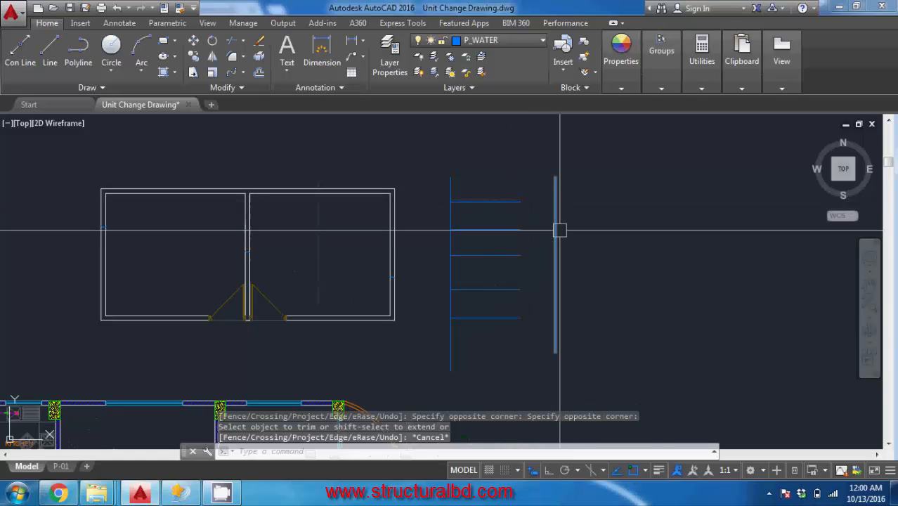
pyautogui.moveTo(485, 269); pyautogui.dragTo(490, 271, button='middle')
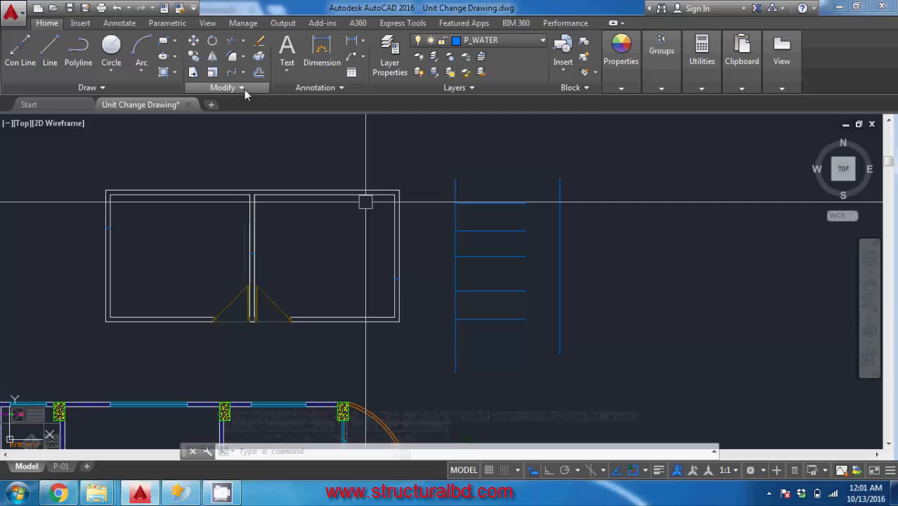
pyautogui.write('tr')
pyautogui.press('Return')
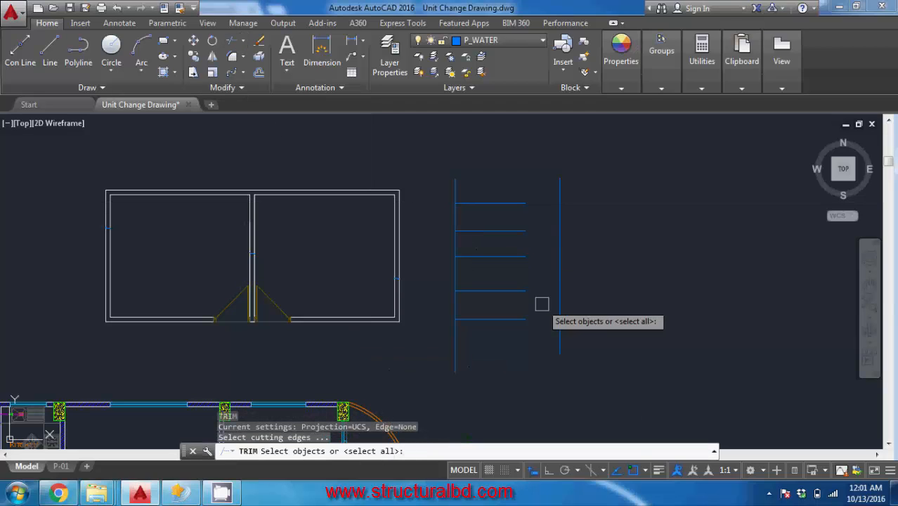
pyautogui.click(562, 268)
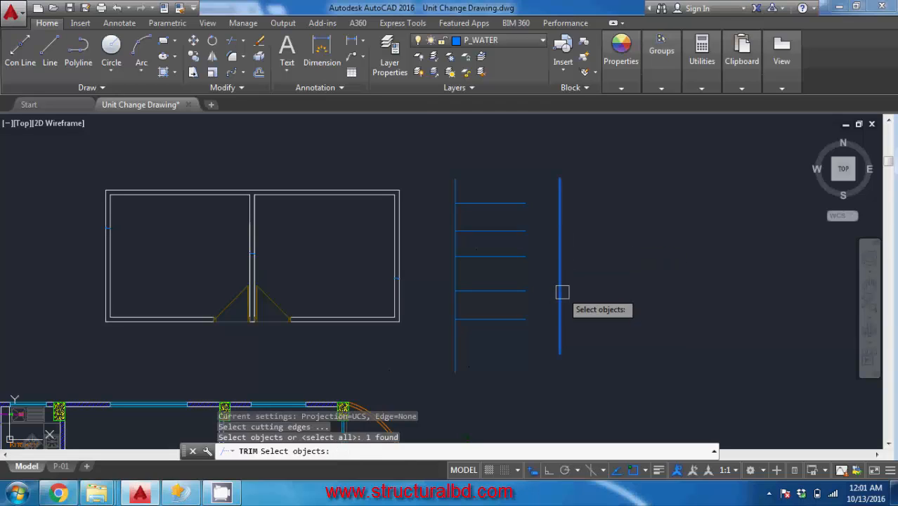
pyautogui.press('Return')
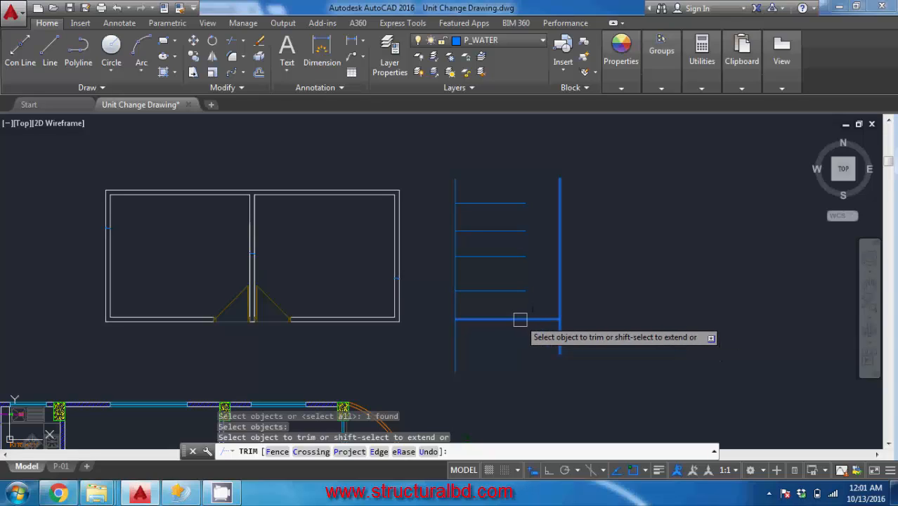
pyautogui.click(520, 320)
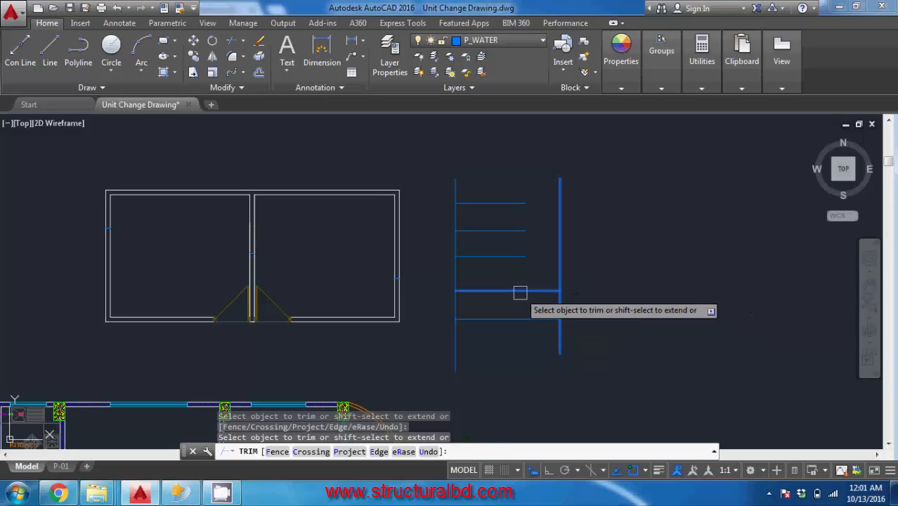
# Extend the remaining four horizontal blue lines to the right vertical line and end Trim.
pyautogui.keyDown('shift'); pyautogui.click(516, 260); pyautogui.keyUp('shift')
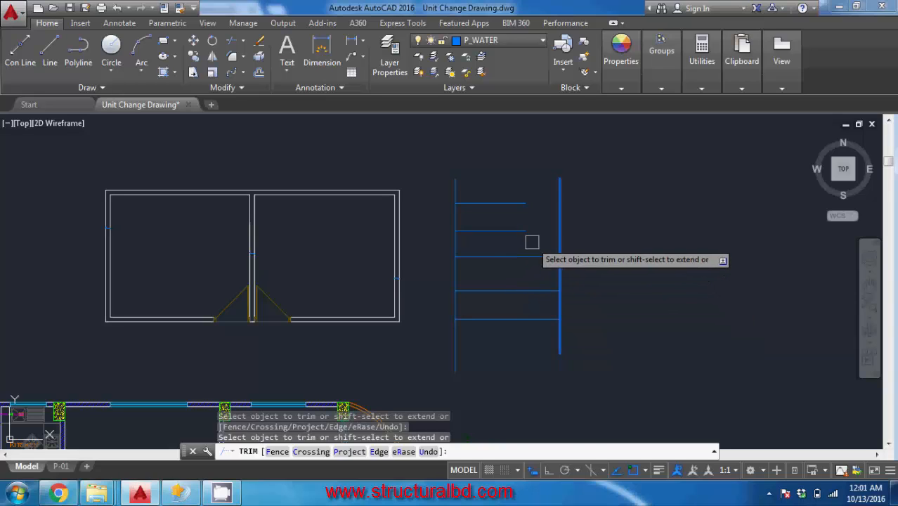
pyautogui.keyDown('shift'); pyautogui.click(534, 244); pyautogui.keyUp('shift')
pyautogui.keyDown('shift'); pyautogui.click(499, 186); pyautogui.keyUp('shift')
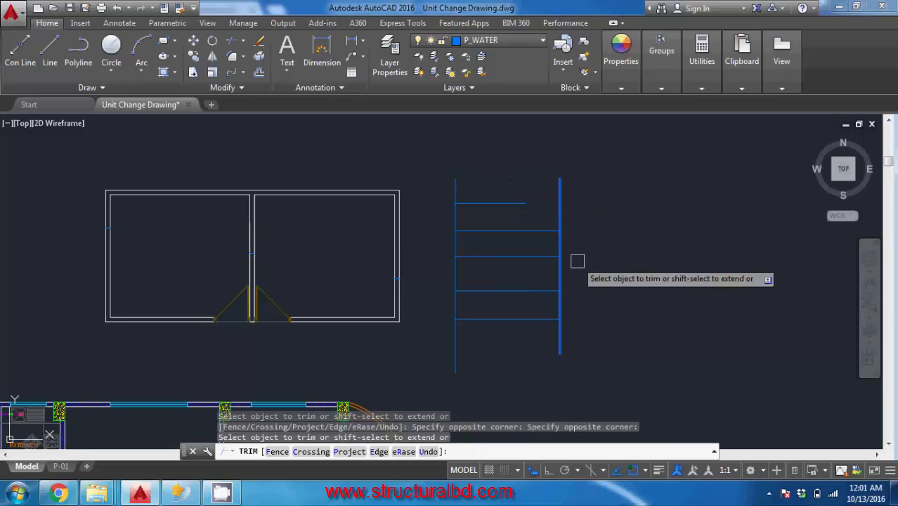
pyautogui.click(513, 203)
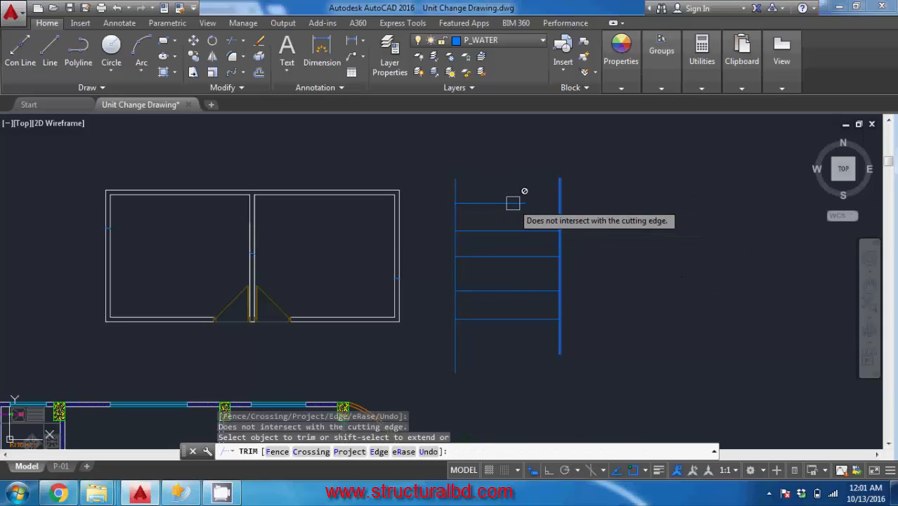
pyautogui.rightClick(627, 217)
pyautogui.click(641, 225)
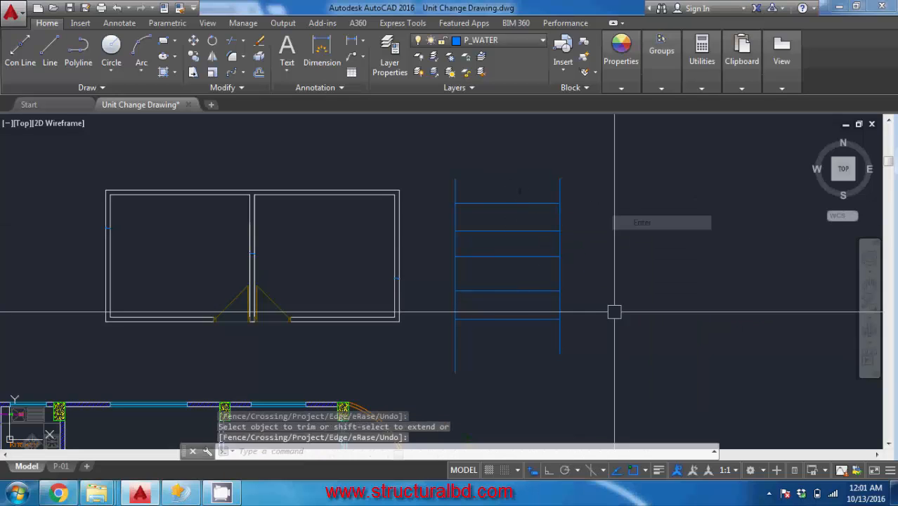
pyautogui.moveTo(493, 309); pyautogui.dragTo(525, 311, button='middle')
pyautogui.moveTo(471, 302); pyautogui.dragTo(473, 302, button='middle')
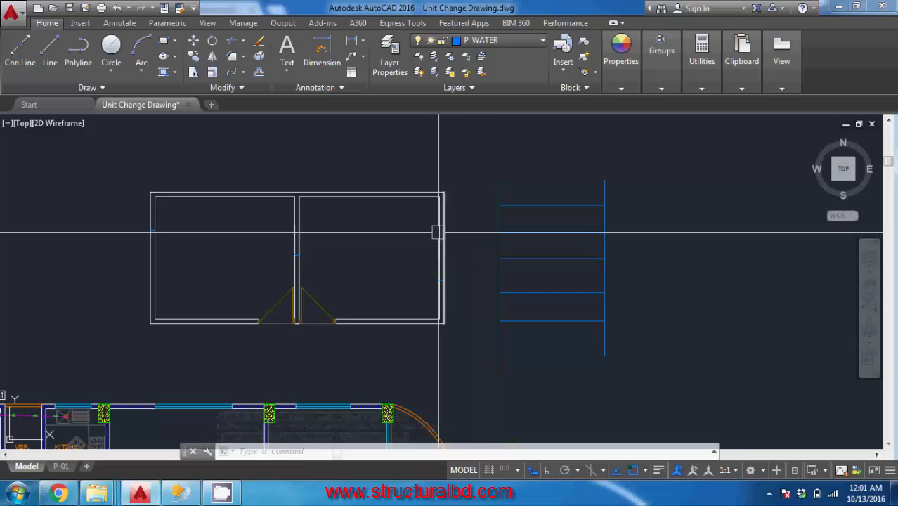
# Extend the two lowest horizontal blue lines to the right room's outer right wall line, using only that line as the boundary, and end Extend.
pyautogui.moveTo(439, 237)
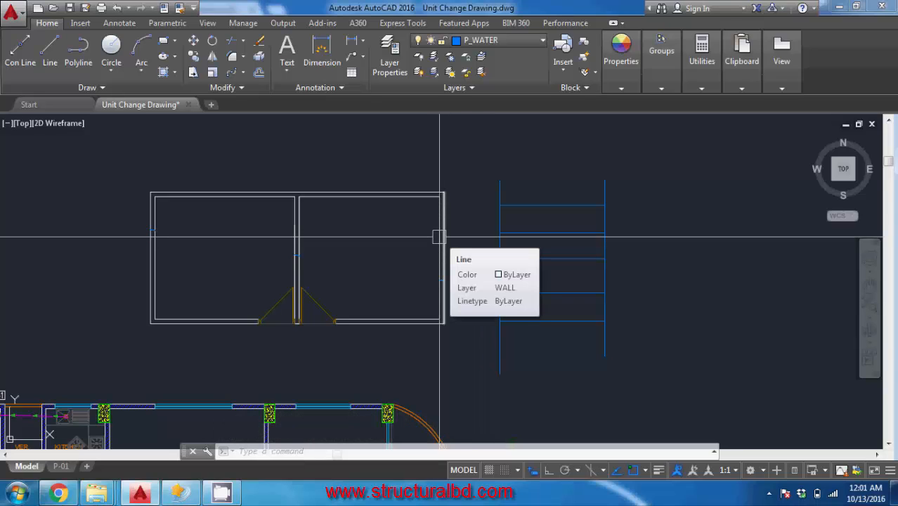
pyautogui.click(242, 42)
pyautogui.click(256, 89)
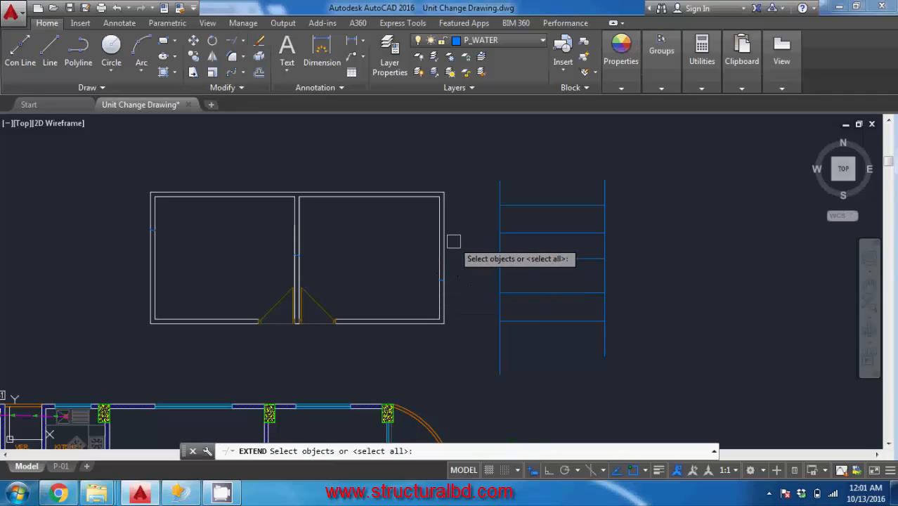
pyautogui.scroll(2, 453, 241)
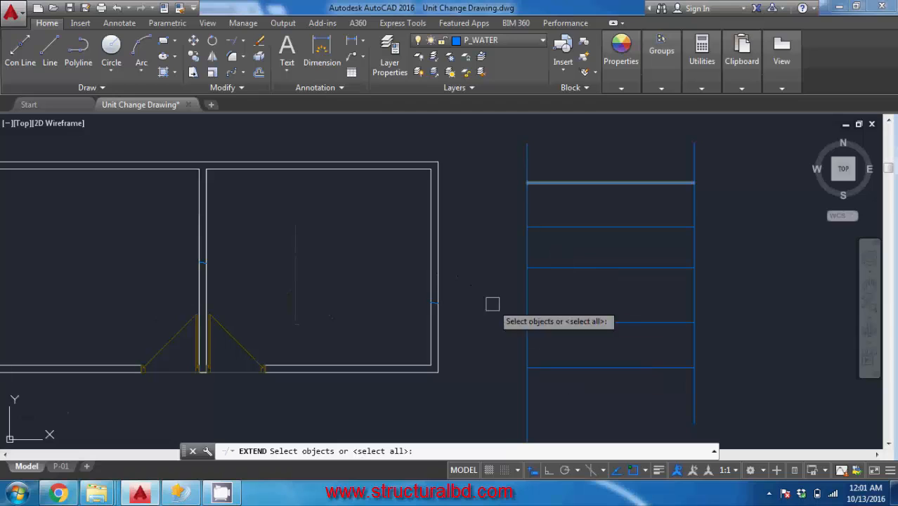
pyautogui.click(445, 242)
pyautogui.scroll(-4, 503, 242)
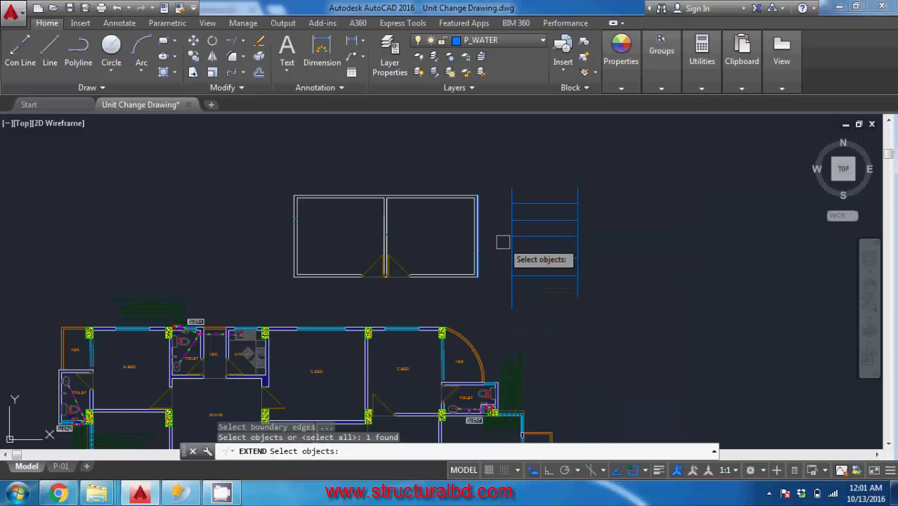
pyautogui.scroll(2, 501, 234)
pyautogui.press('Return')
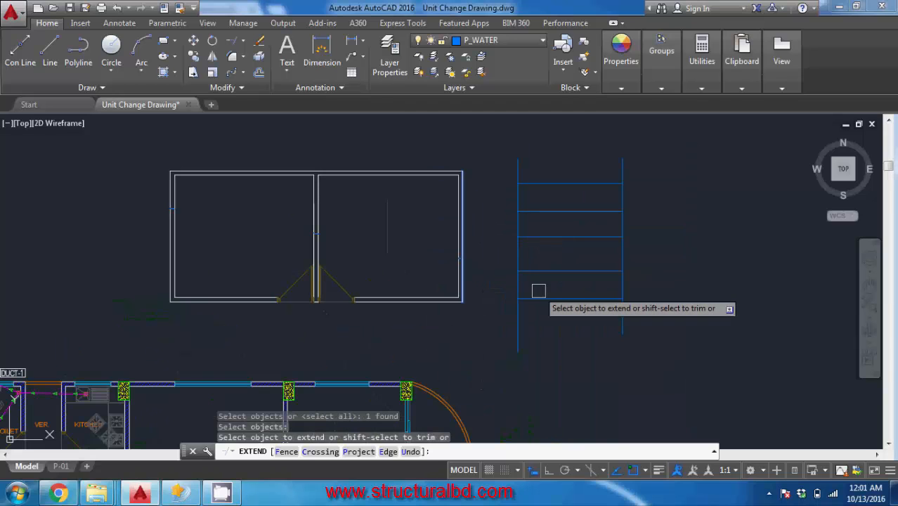
pyautogui.click(537, 301)
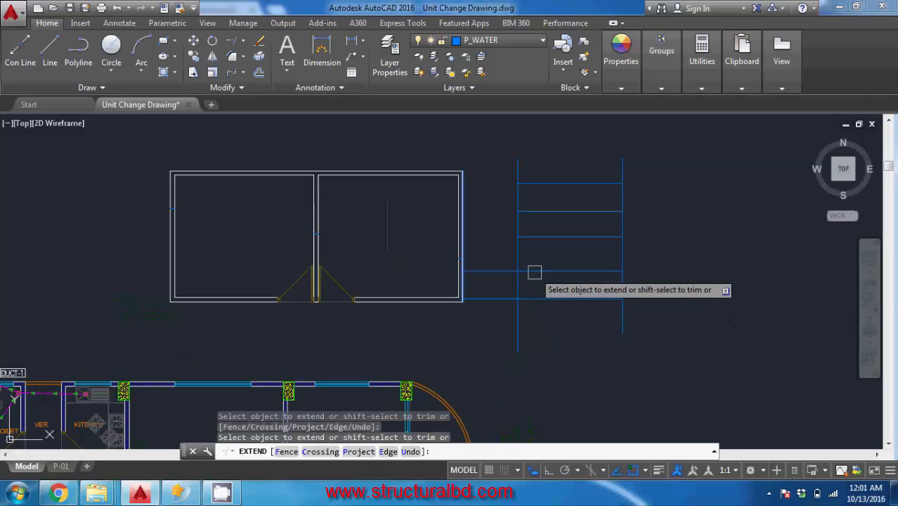
pyautogui.scroll(2, 465, 267)
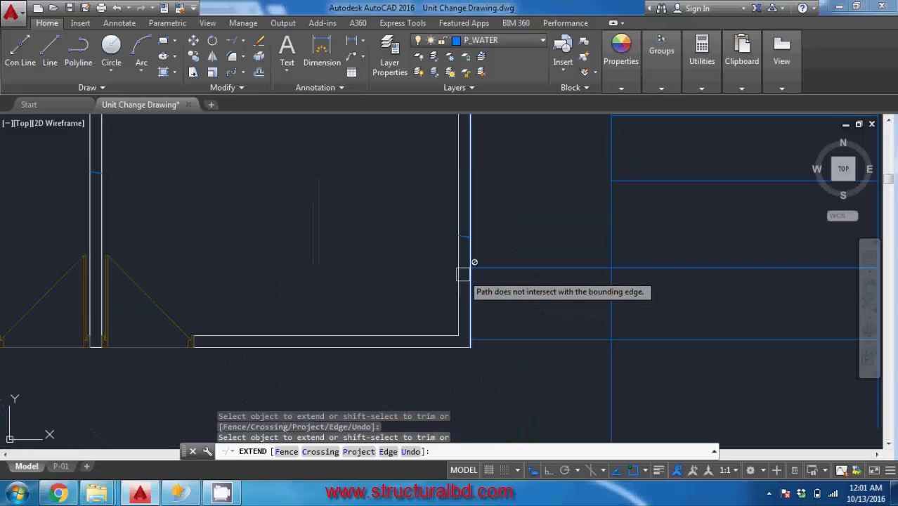
pyautogui.scroll(-2, 517, 280)
pyautogui.press('Return')
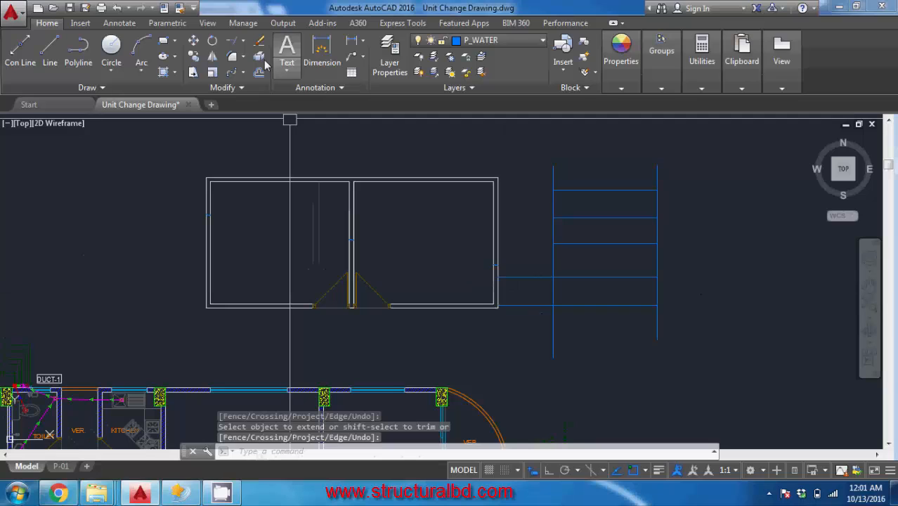
# Start Extend with all objects as boundaries and lengthen the second-lowest blue line leftward through the right room to its door leaf.
pyautogui.click(242, 40)
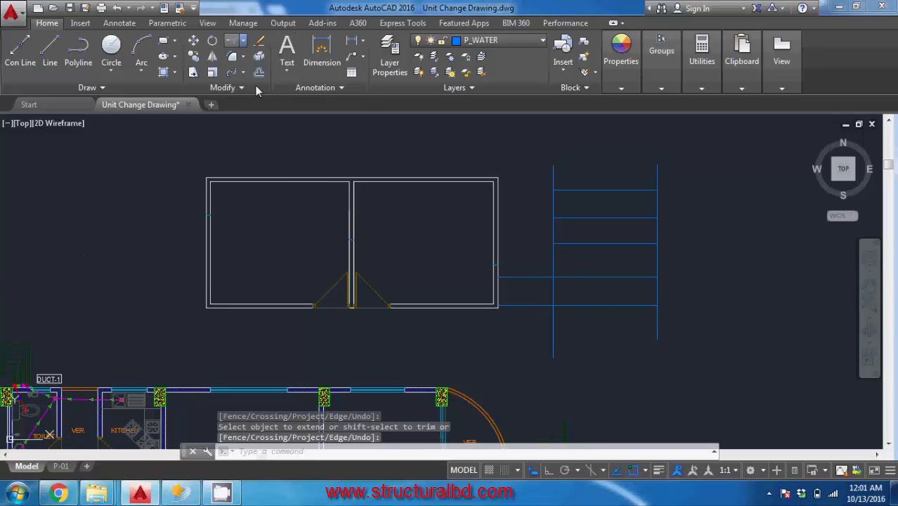
pyautogui.press('Return')
pyautogui.scroll(3, 525, 237)
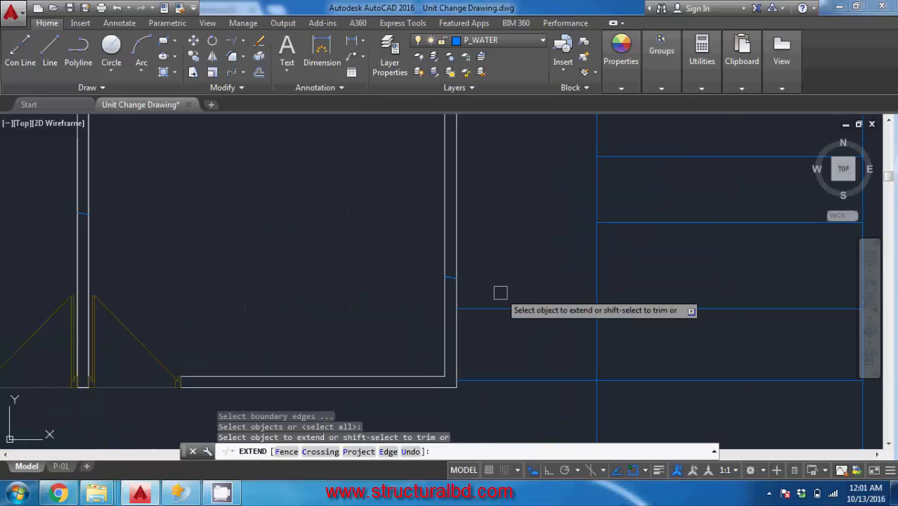
pyautogui.click(493, 310)
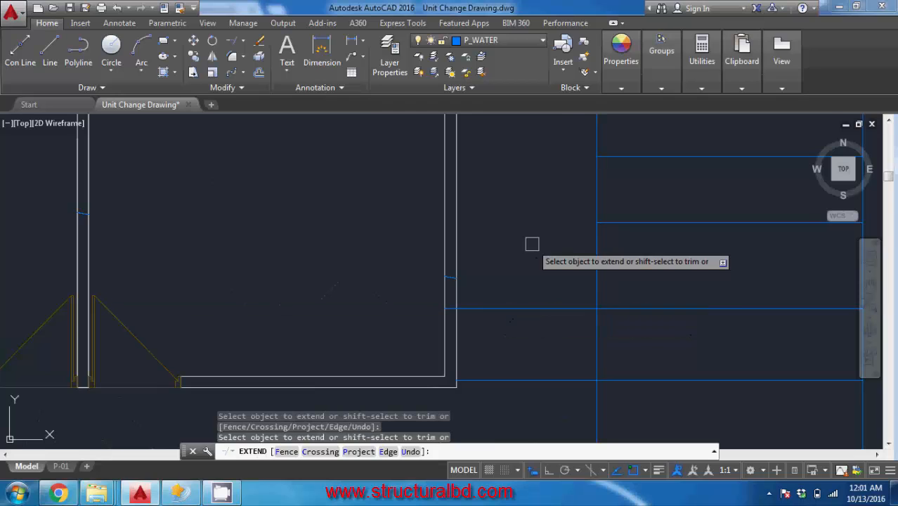
pyautogui.scroll(-2, 532, 243)
pyautogui.scroll(2, 500, 284)
pyautogui.scroll(-2, 503, 290)
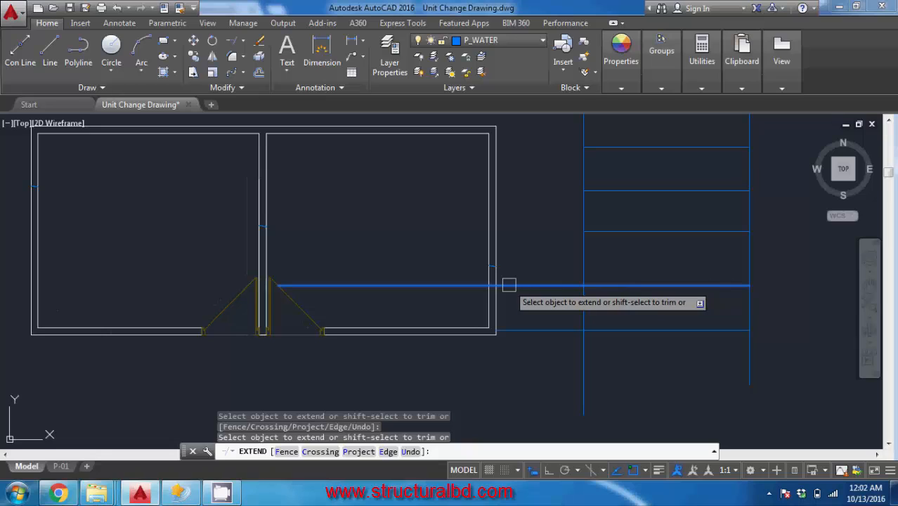
pyautogui.click(475, 285)
pyautogui.scroll(2, 464, 285)
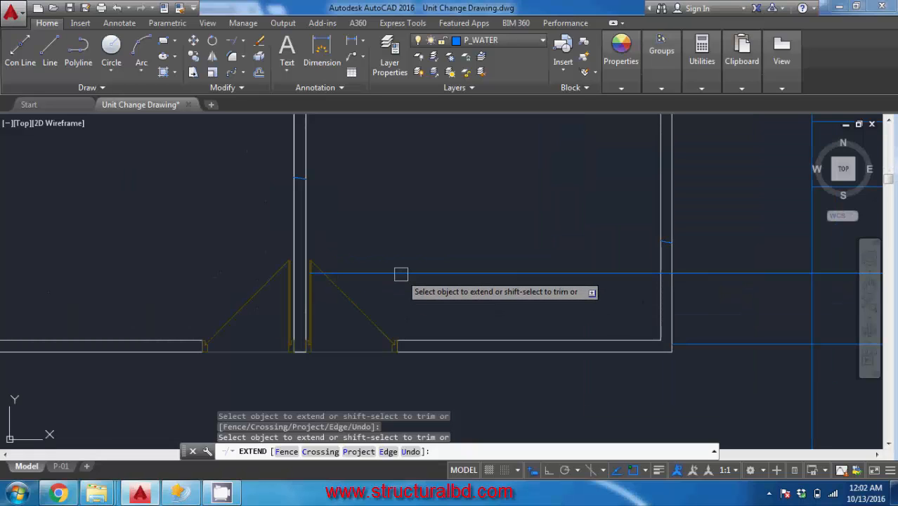
# Continue extending the second-lowest blue line through the left room to its outer left wall line, and end Extend.
pyautogui.click(363, 271)
pyautogui.scroll(-4, 494, 256)
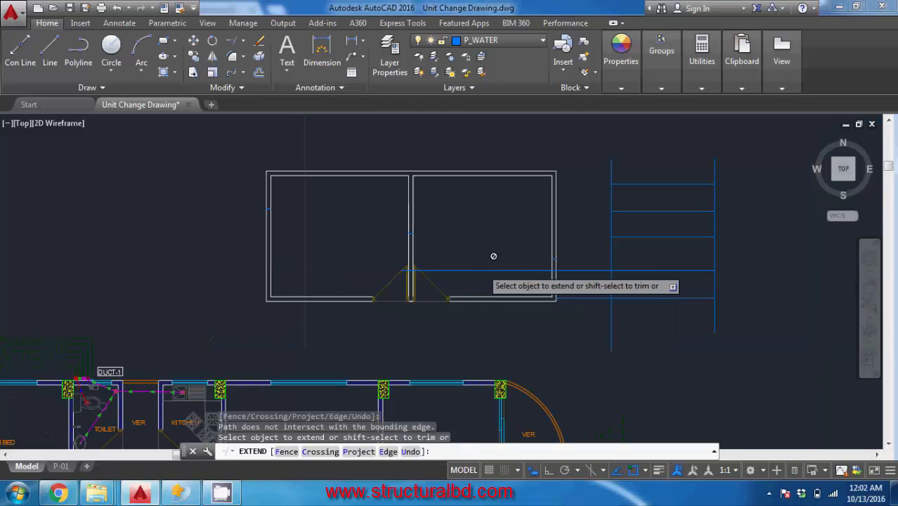
pyautogui.click(455, 269)
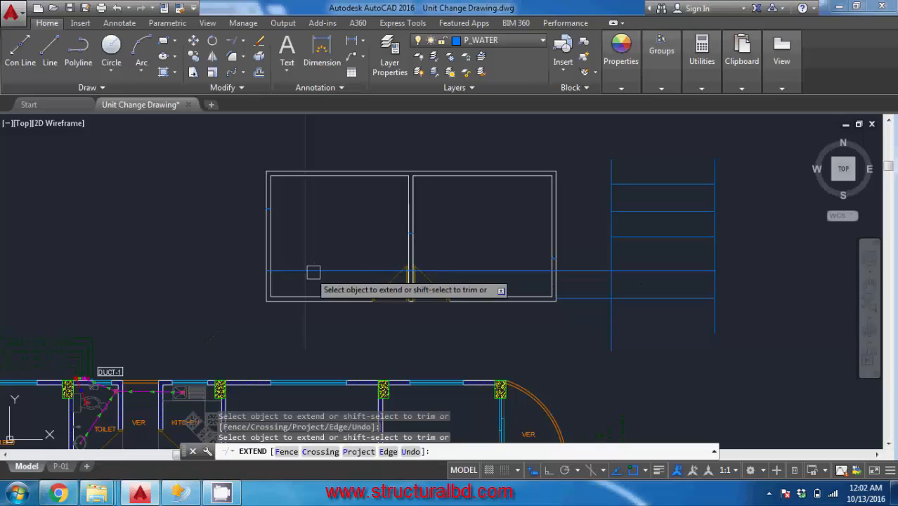
pyautogui.scroll(2, 291, 269)
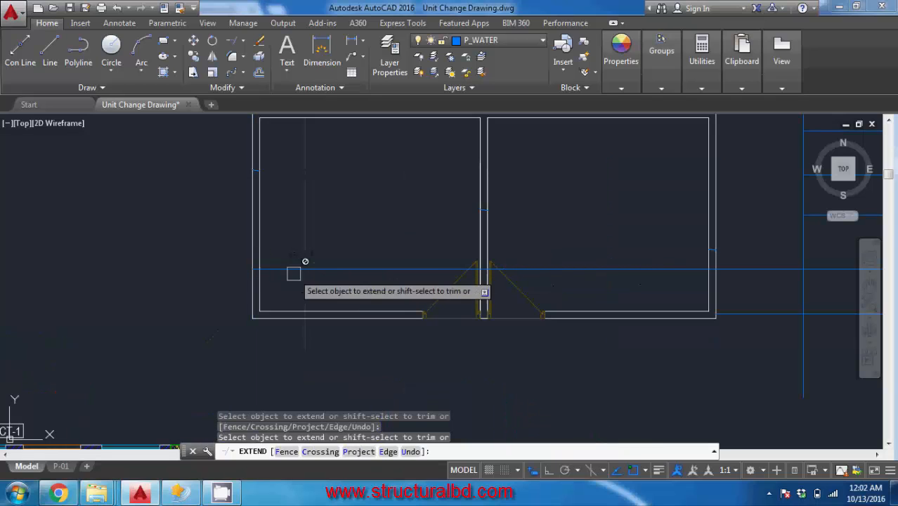
pyautogui.click(283, 270)
pyautogui.scroll(-3, 280, 271)
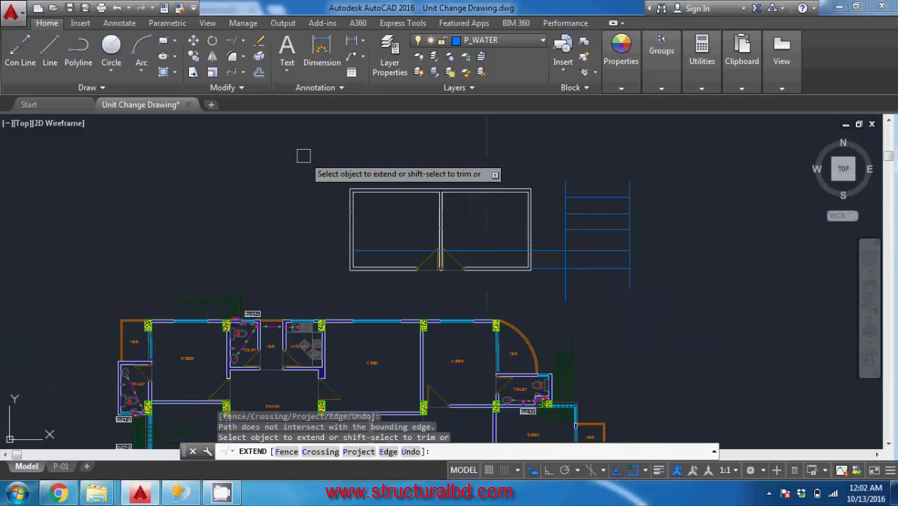
pyautogui.scroll(3, 331, 249)
pyautogui.moveTo(414, 275); pyautogui.dragTo(373, 267, button='middle')
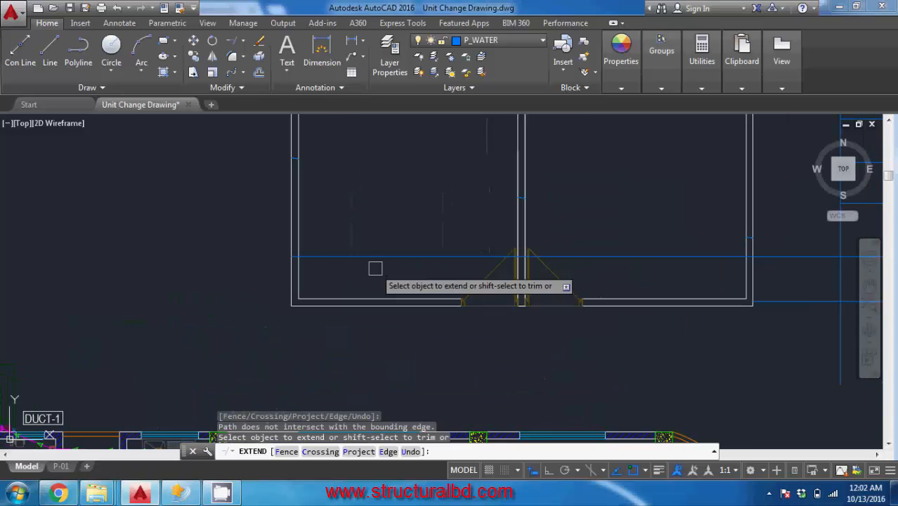
pyautogui.scroll(-2, 329, 256)
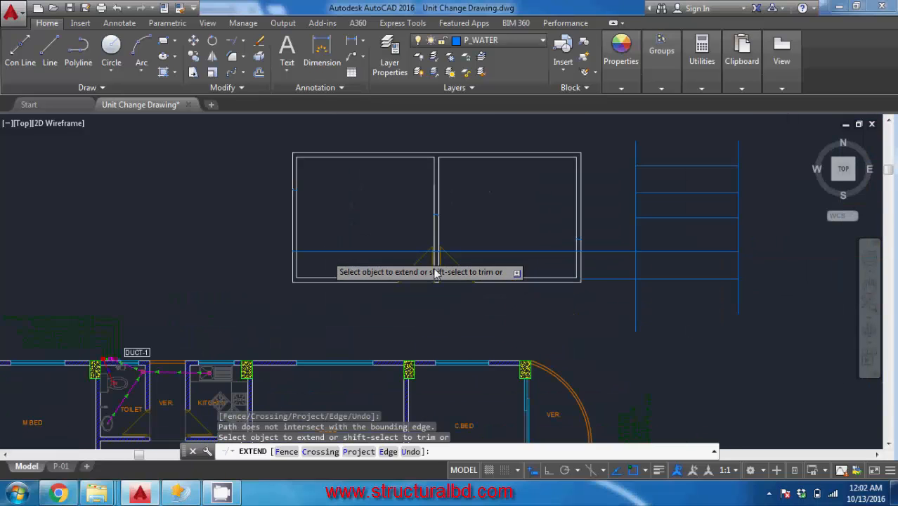
pyautogui.moveTo(459, 207); pyautogui.dragTo(447, 211, button='middle')
pyautogui.rightClick(447, 210)
pyautogui.click(479, 217)
pyautogui.moveTo(630, 242); pyautogui.dragTo(509, 244, button='middle')
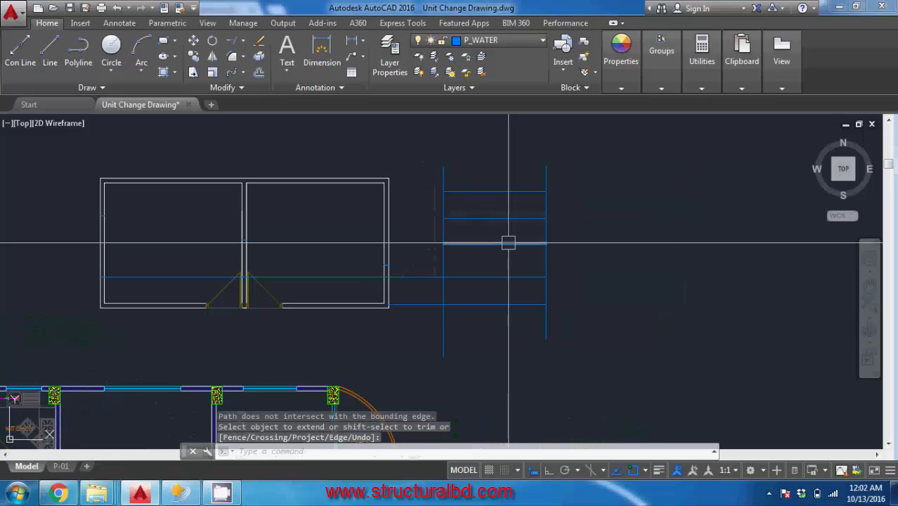
pyautogui.moveTo(419, 281); pyautogui.dragTo(439, 279, button='middle')
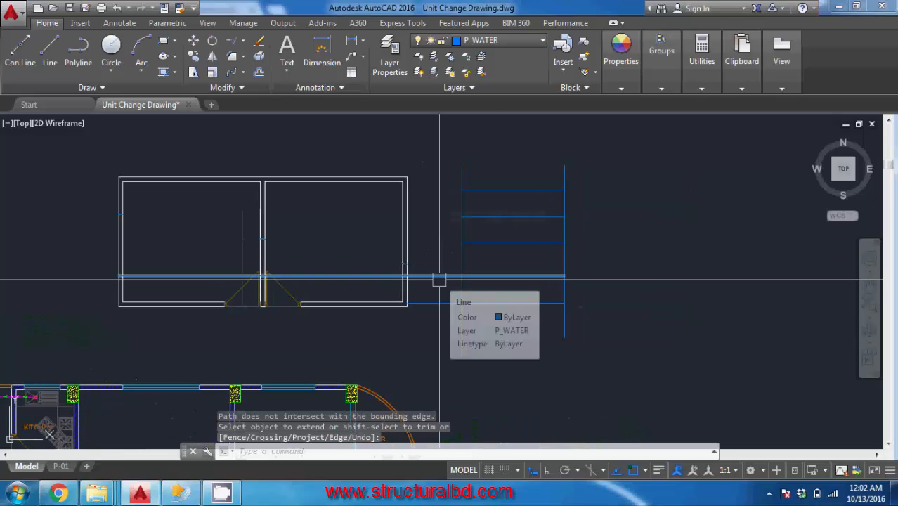